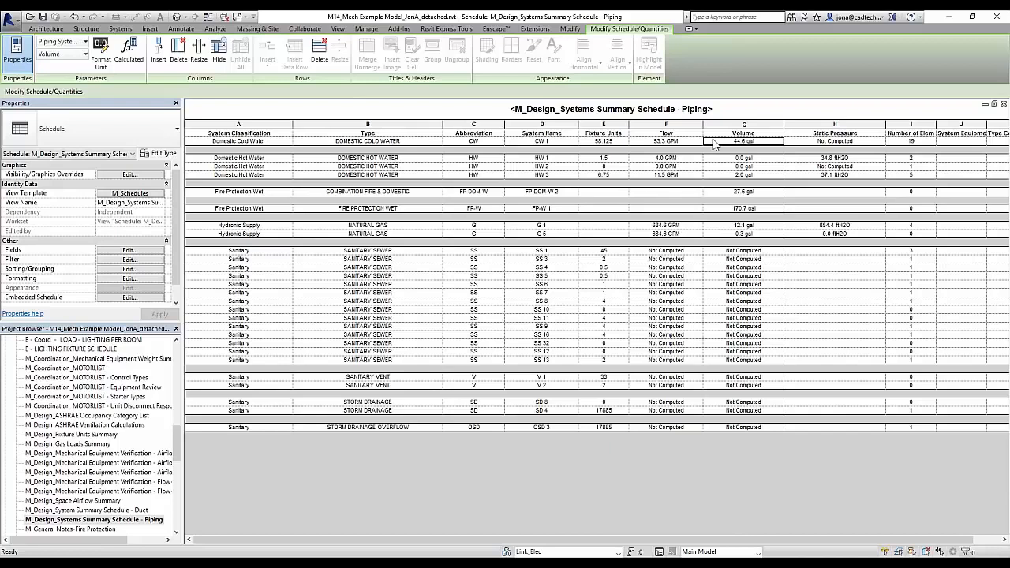
Open the field settings of the piping systems summary schedule and examine the System Classification, Type and Abbreviation fields
click(762, 226)
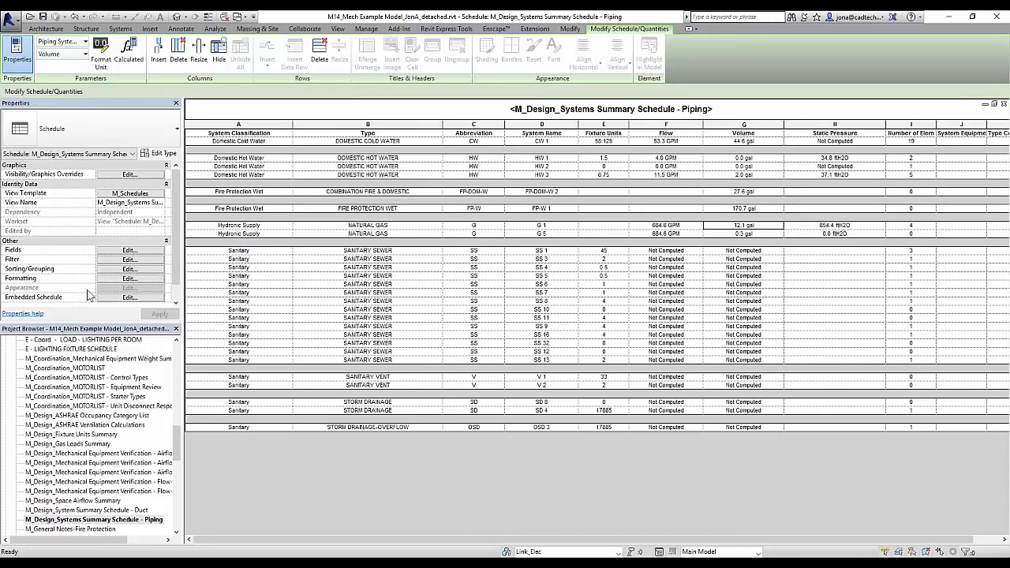
click(123, 256)
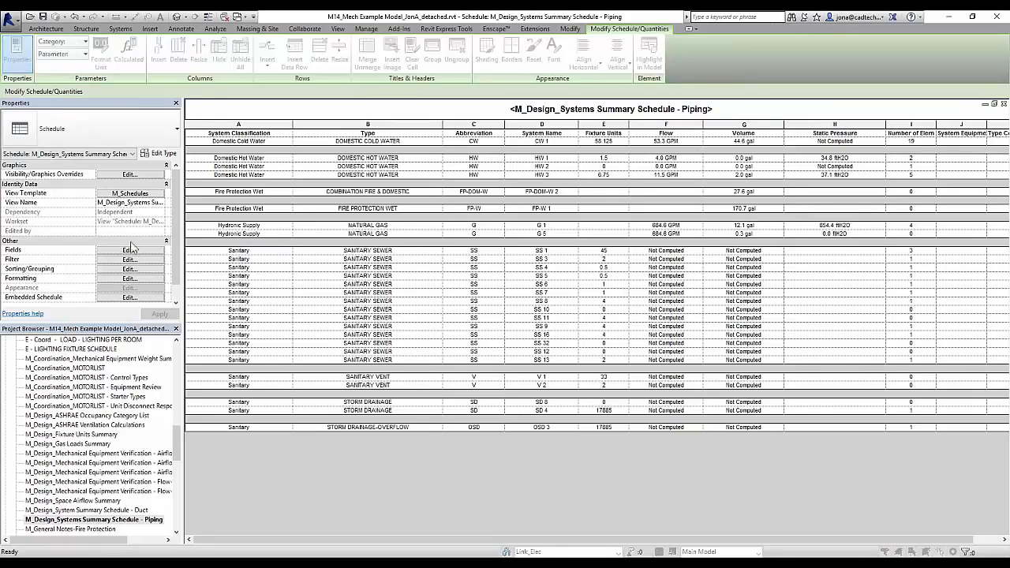
click(130, 249)
drag(249, 23, 278, 75)
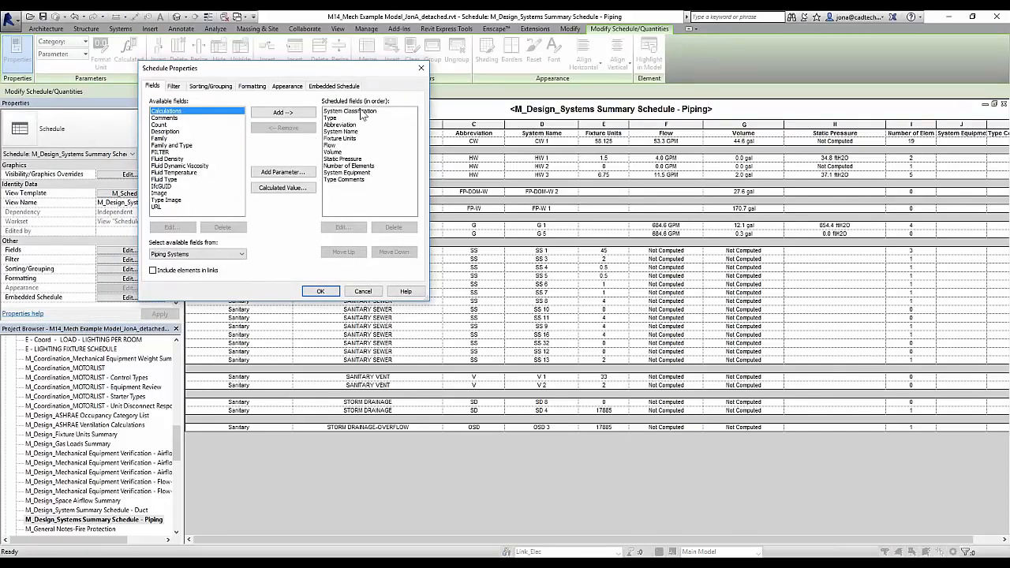
drag(343, 70, 555, 199)
click(562, 241)
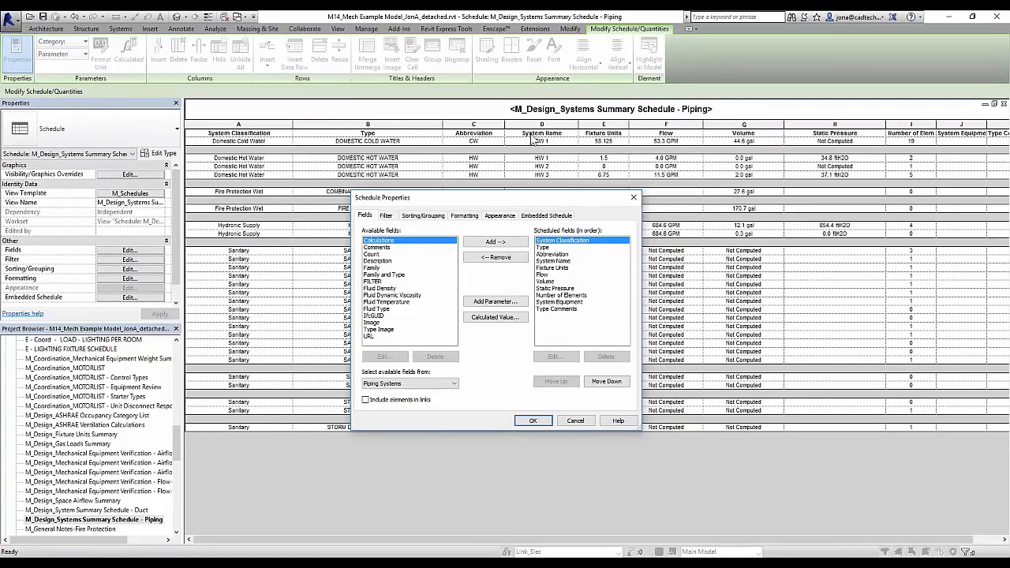
click(543, 249)
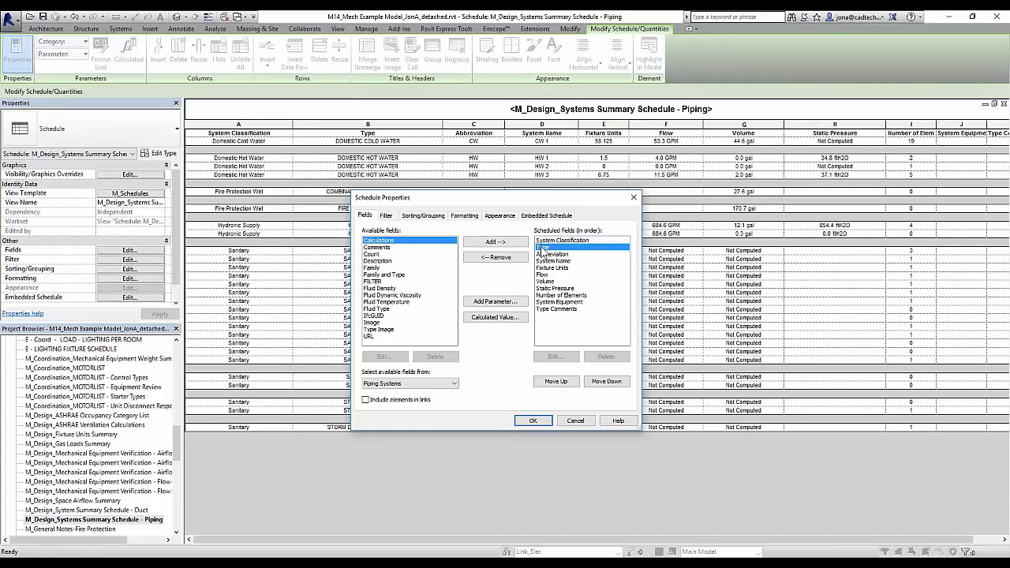
drag(480, 197, 536, 205)
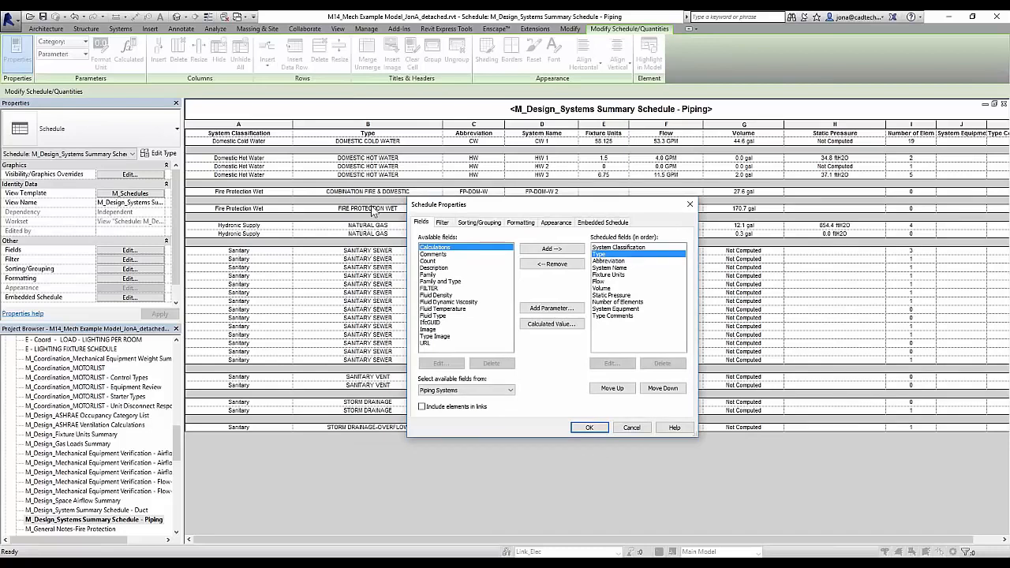
click(620, 261)
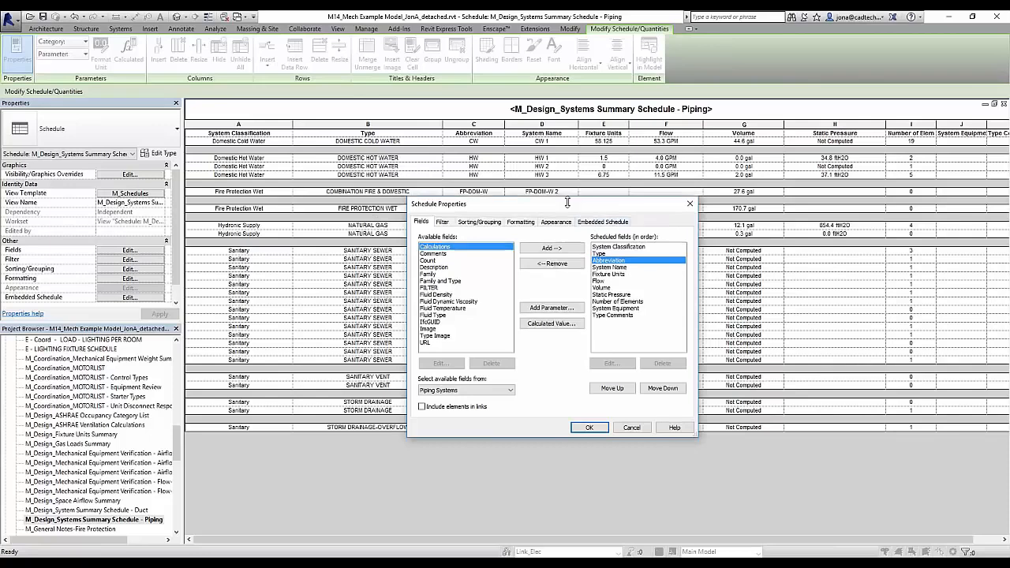
drag(562, 205, 266, 197)
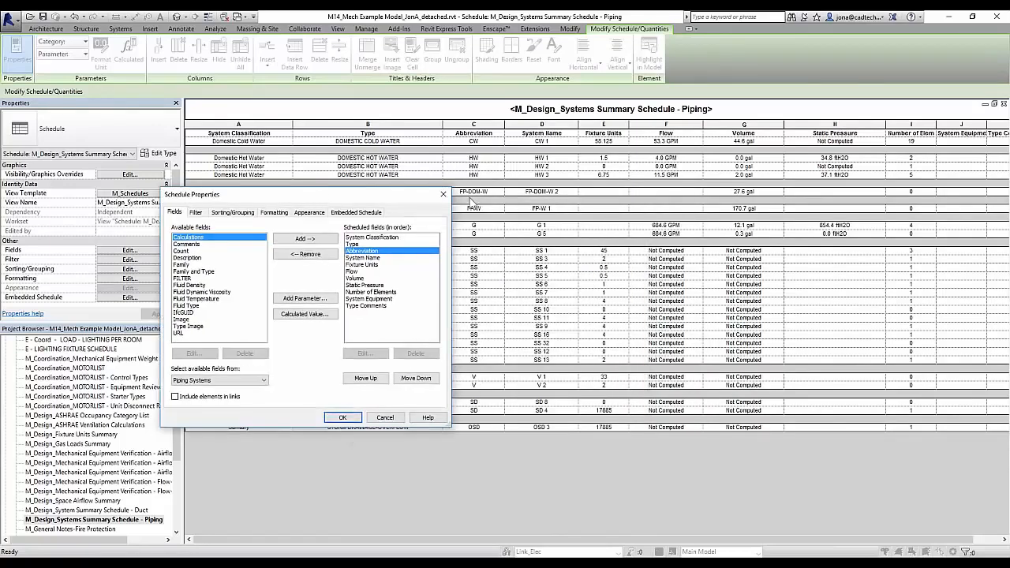
Review the scheduled System Name, Fixture Units, Flow, Volume and Number of Elements fields against the piping schedule
click(379, 258)
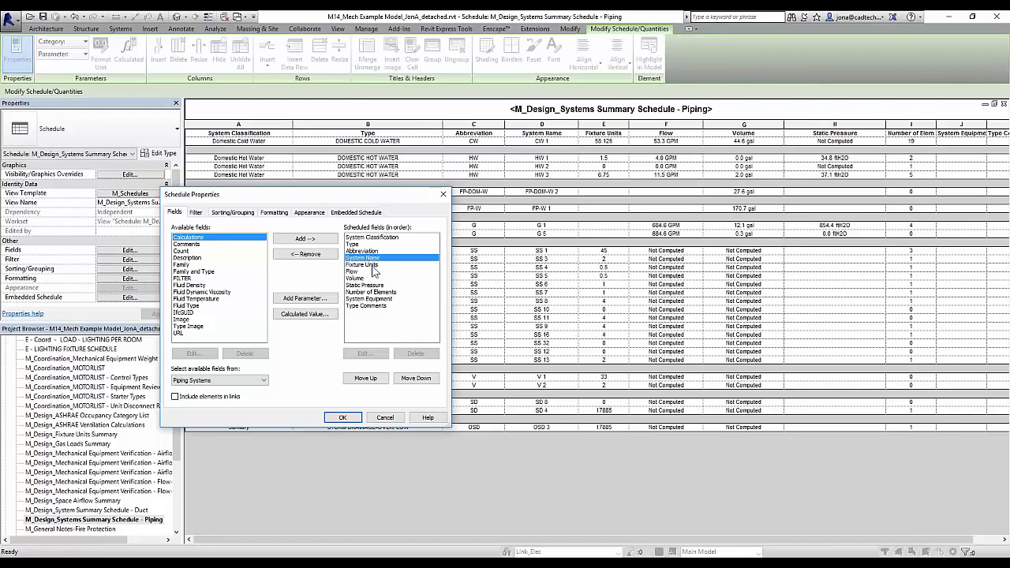
click(373, 265)
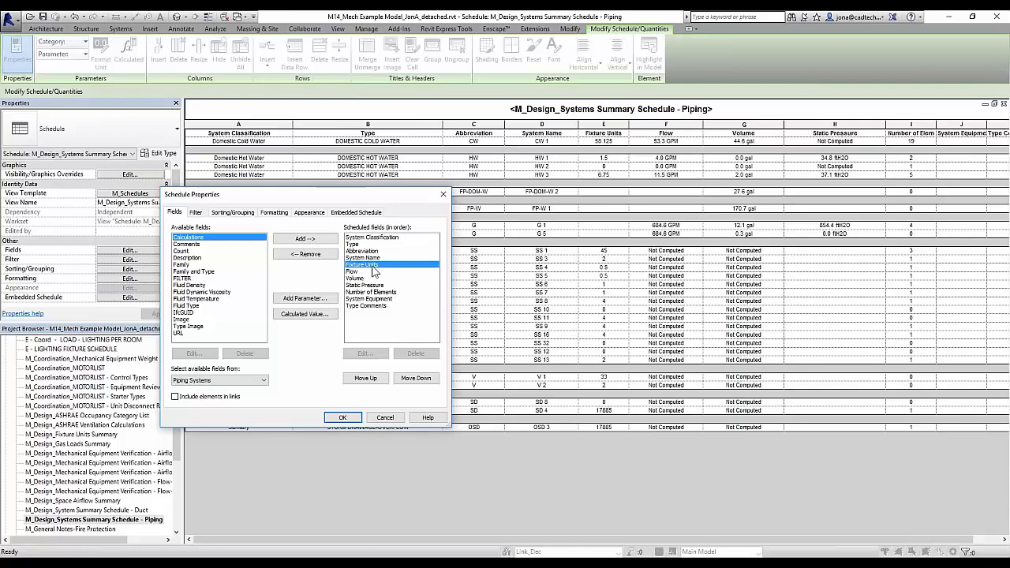
click(358, 272)
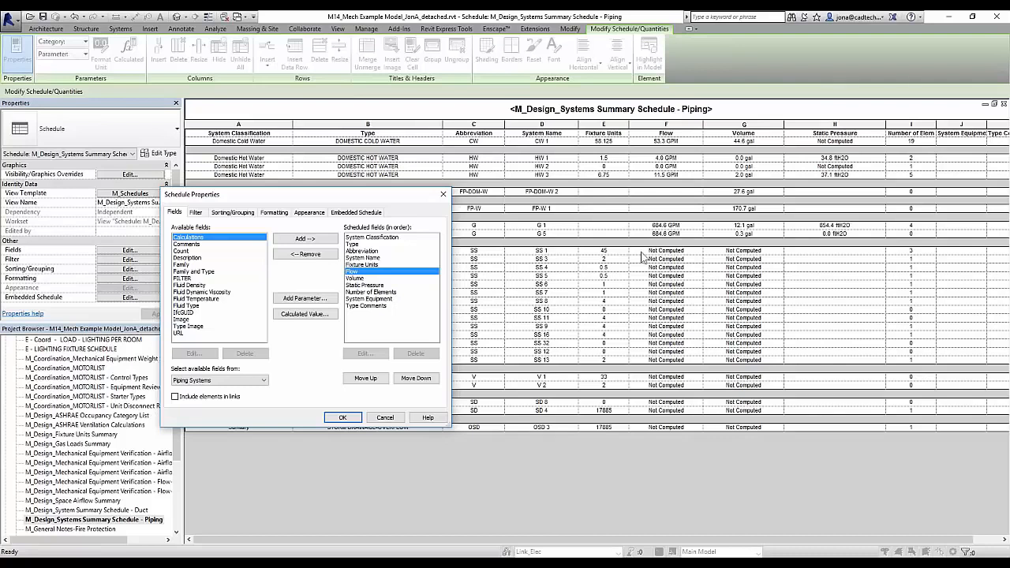
click(362, 278)
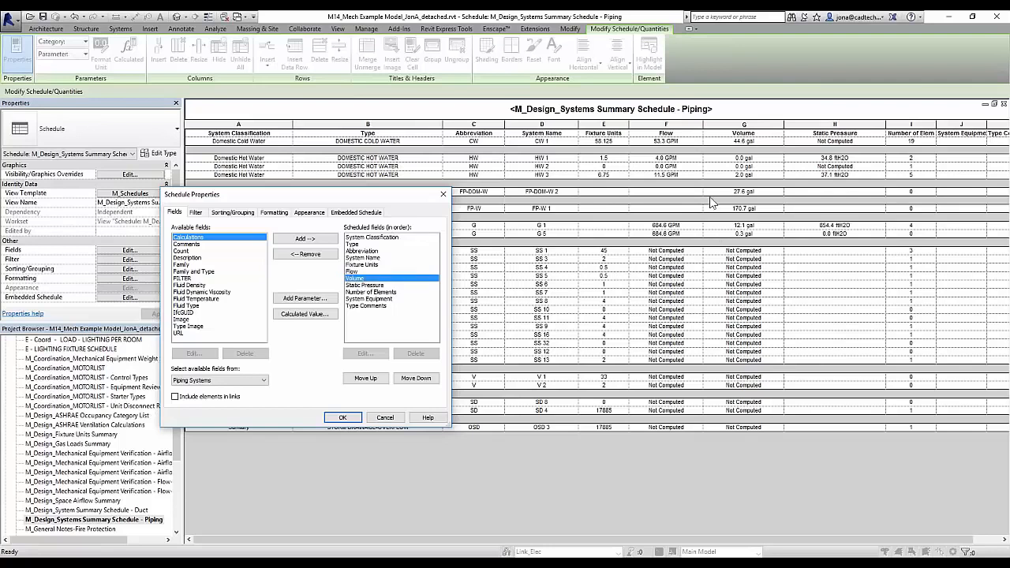
click(382, 293)
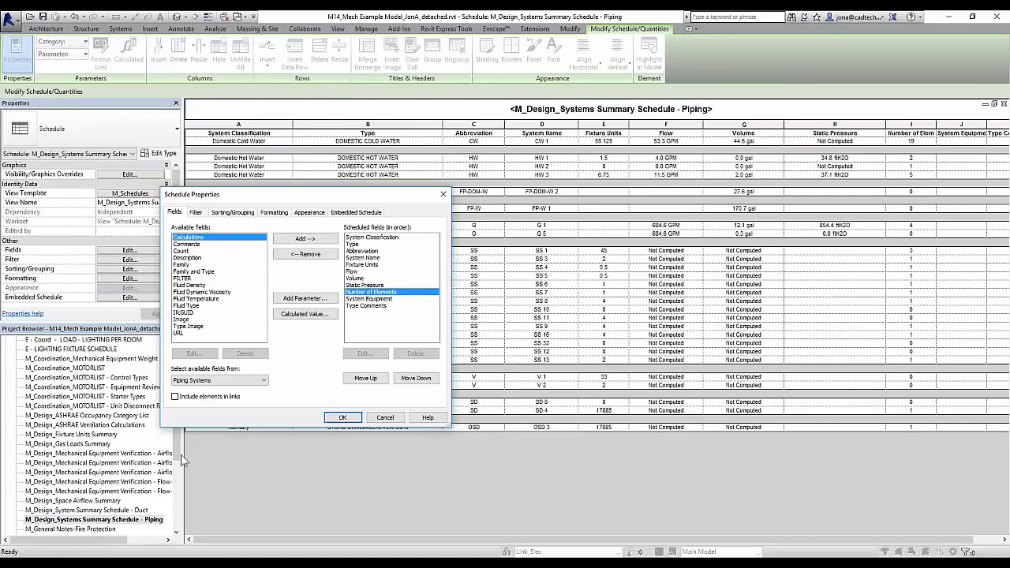
Check the fields available from Piping Systems, such as Fluid Density, and leave the schedule settings without changes
click(244, 383)
click(247, 381)
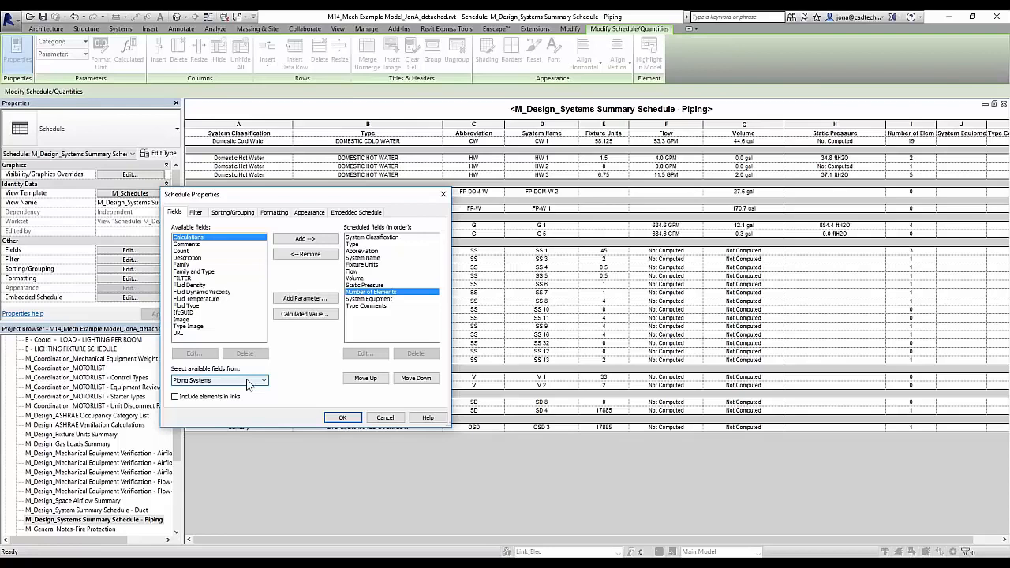
click(196, 285)
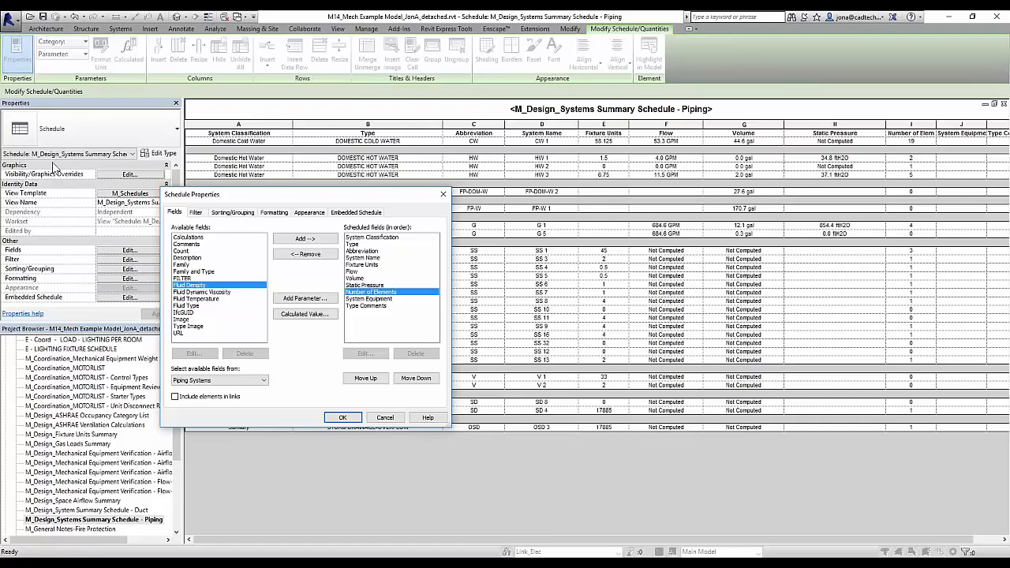
click(386, 420)
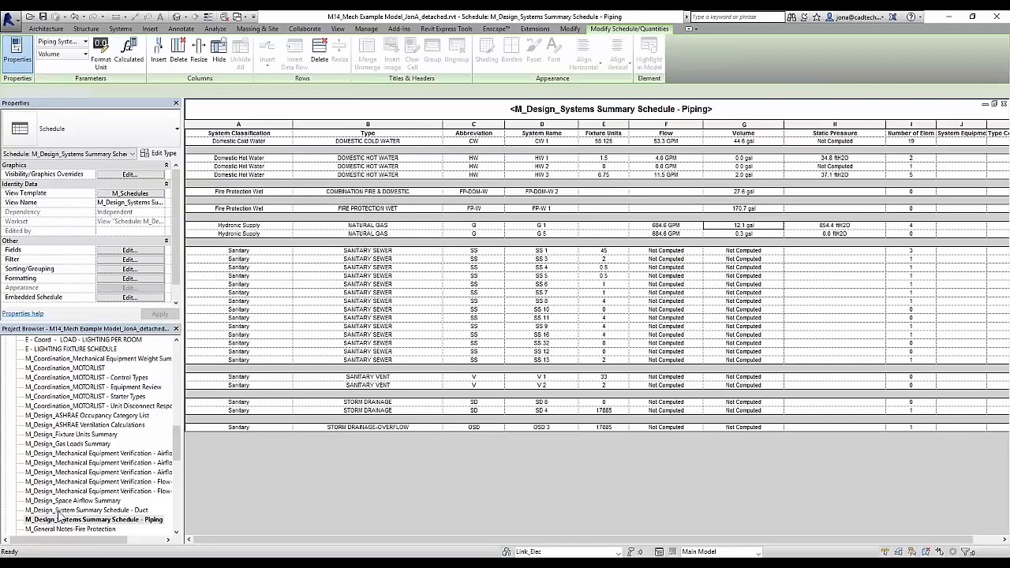
Open the M_Design_System Summary Schedule - Duct and examine the flow of exhaust air system E/A 1
double_click(62, 510)
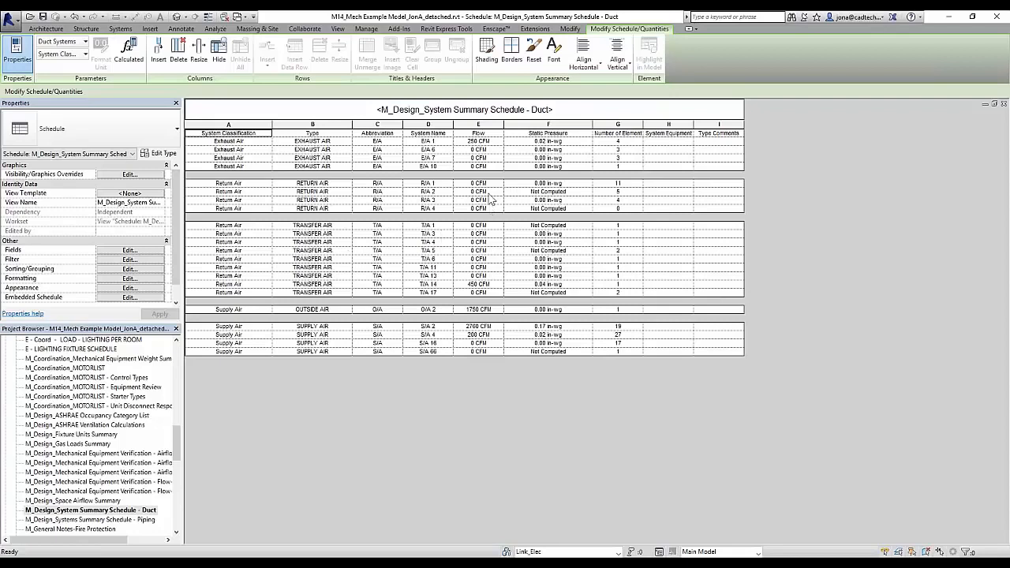
click(491, 142)
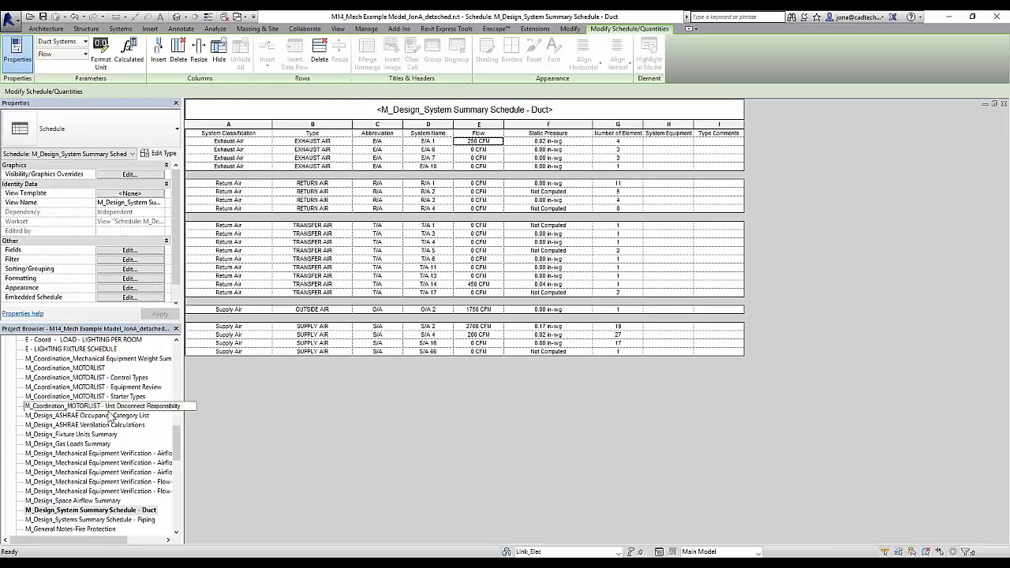
Open the M_Design_Gas Loads Summary schedule and inspect the Gas Pipe Flow field's parameter properties without changing them
double_click(95, 444)
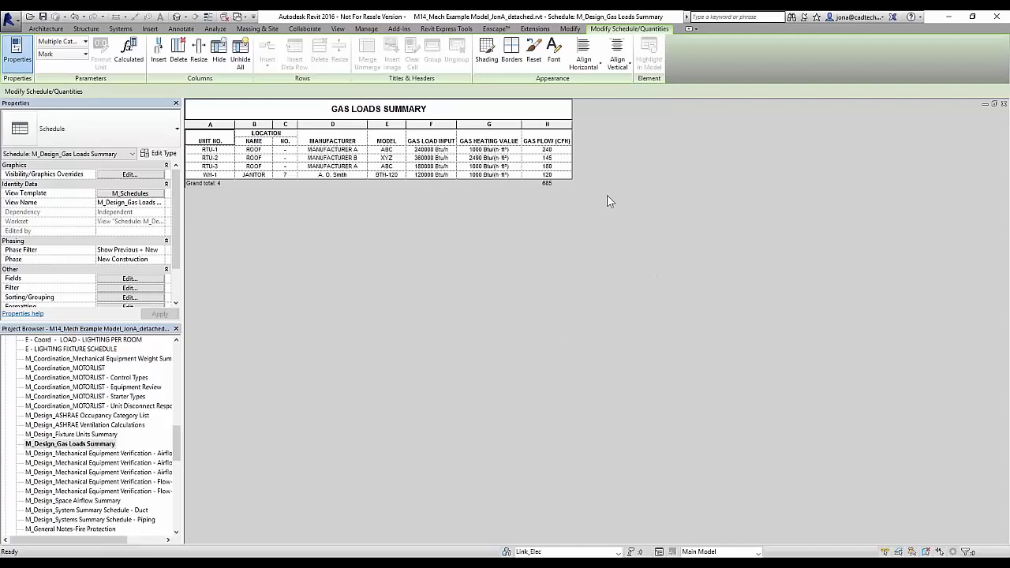
click(558, 151)
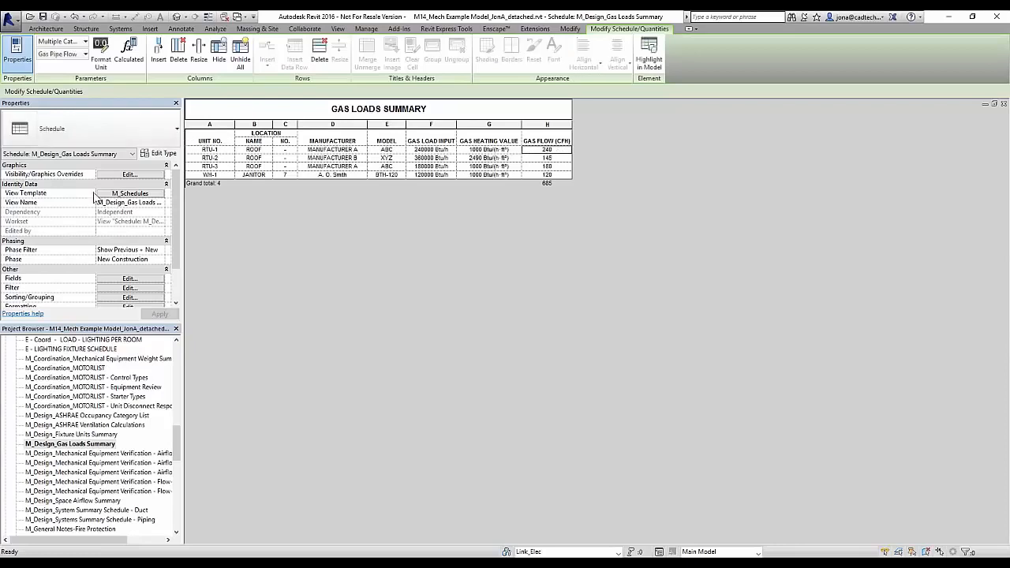
click(117, 281)
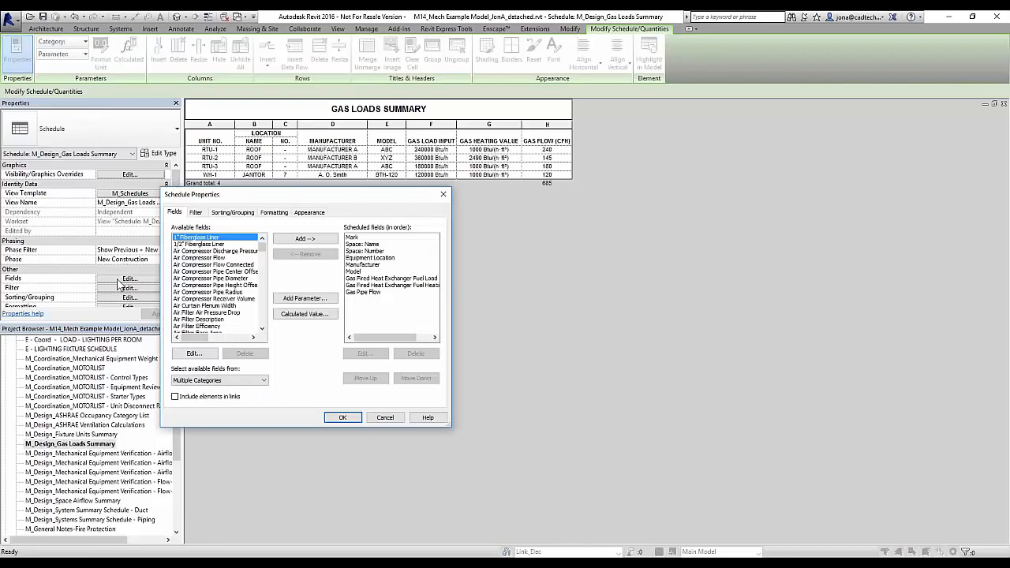
click(368, 292)
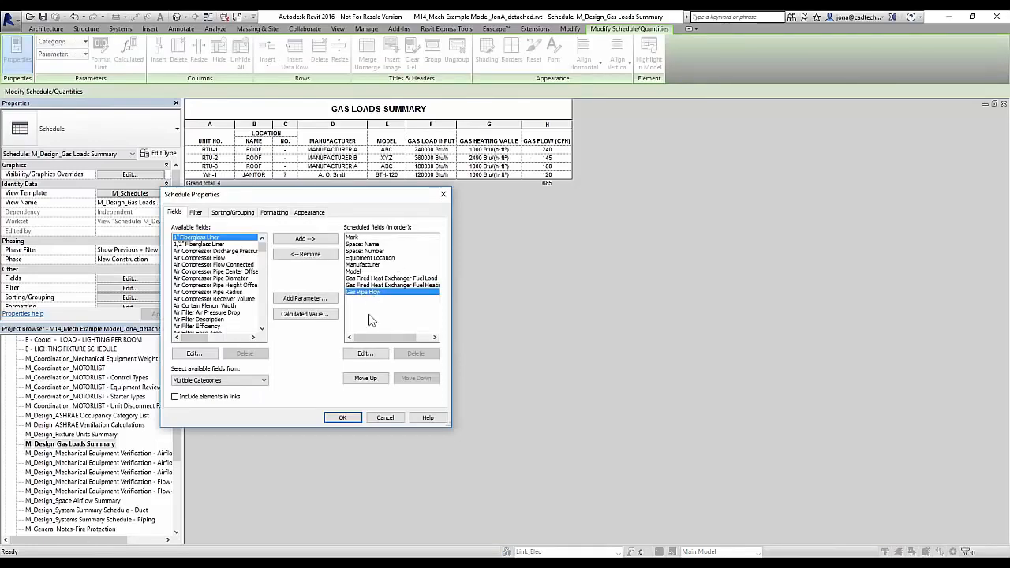
click(365, 354)
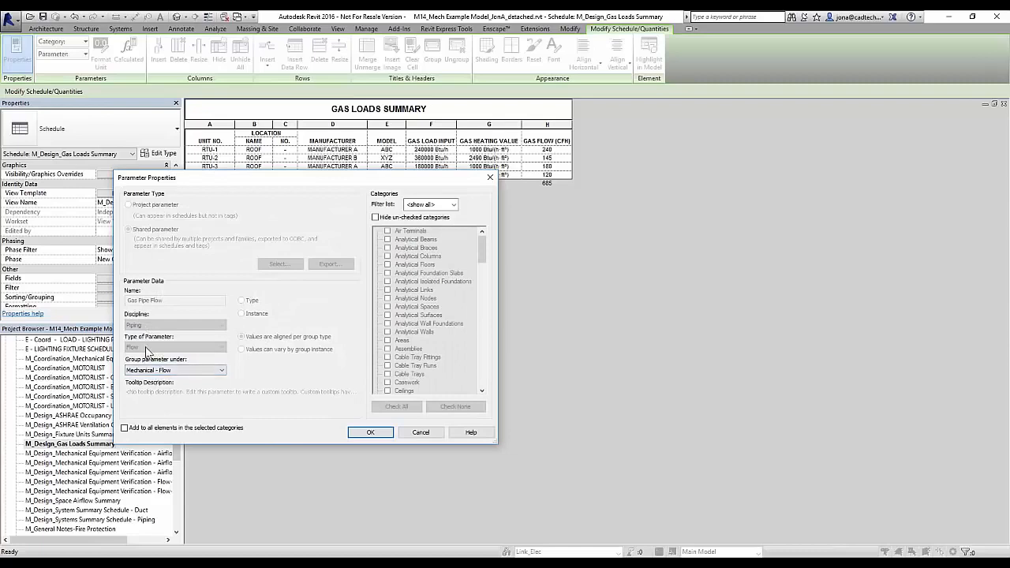
click(421, 432)
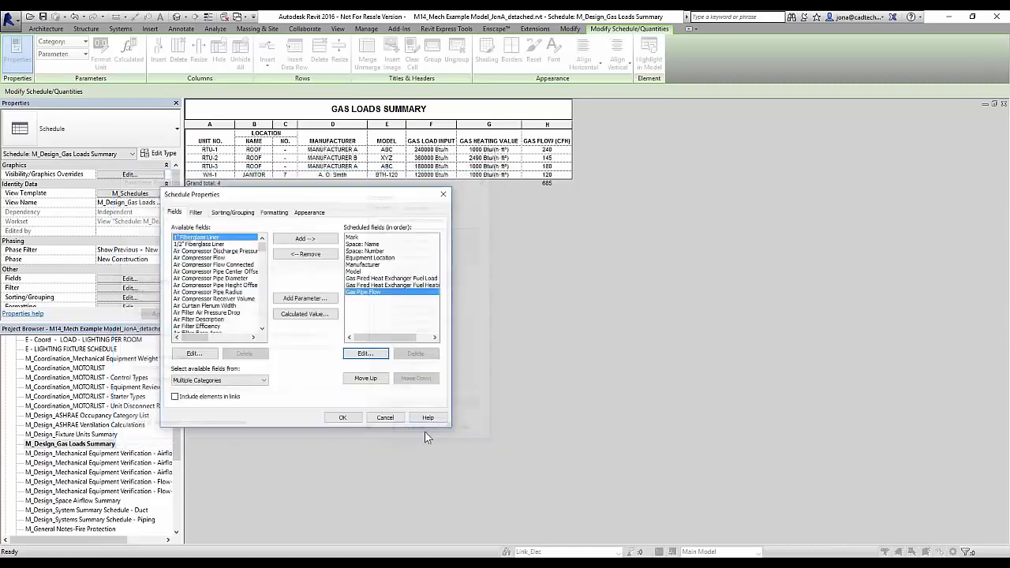
click(390, 418)
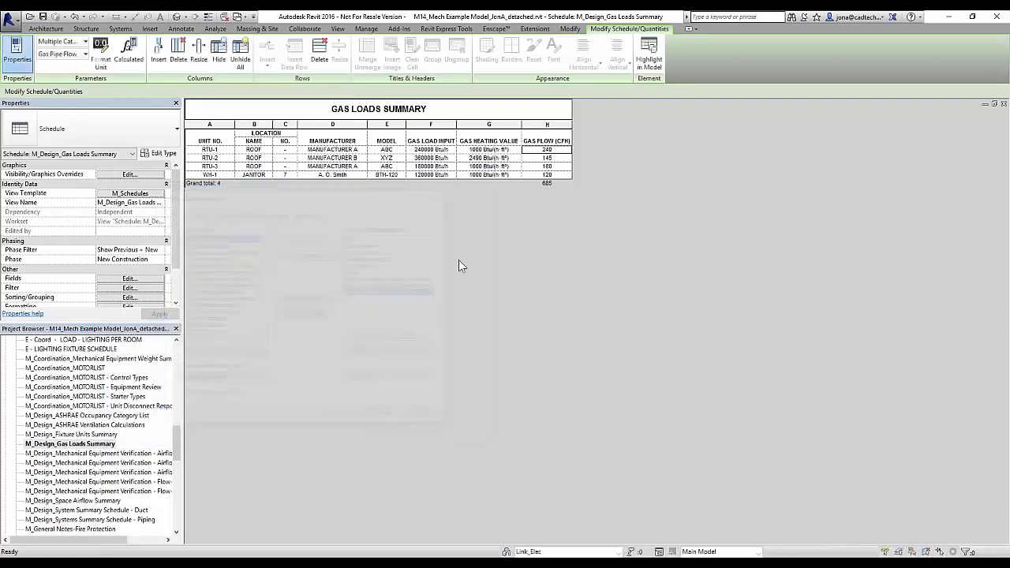
Highlight the RTU-1 unit in the model from the gas loads schedule and find its Gas Pipe Flow property
click(649, 63)
click(572, 327)
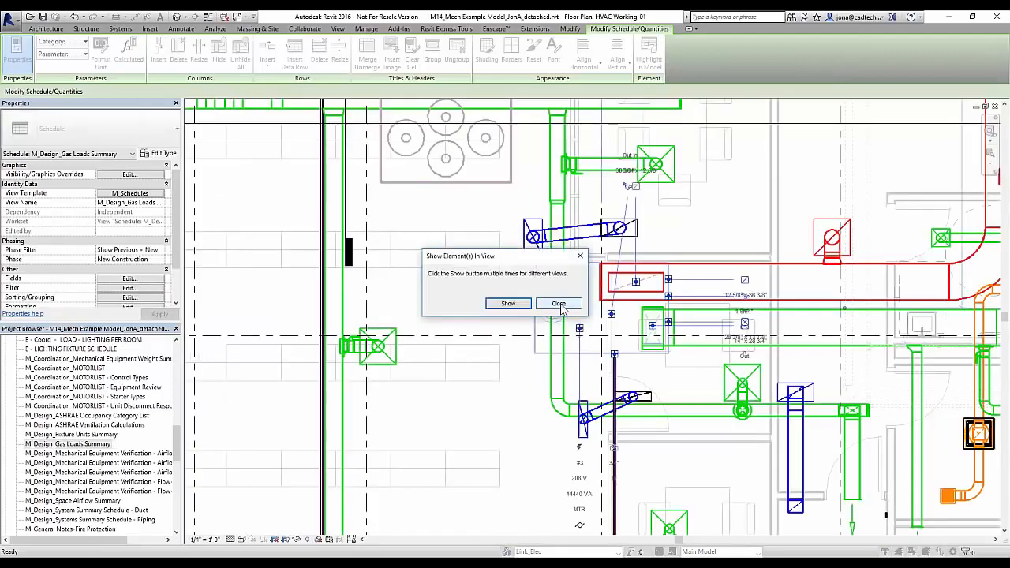
click(563, 308)
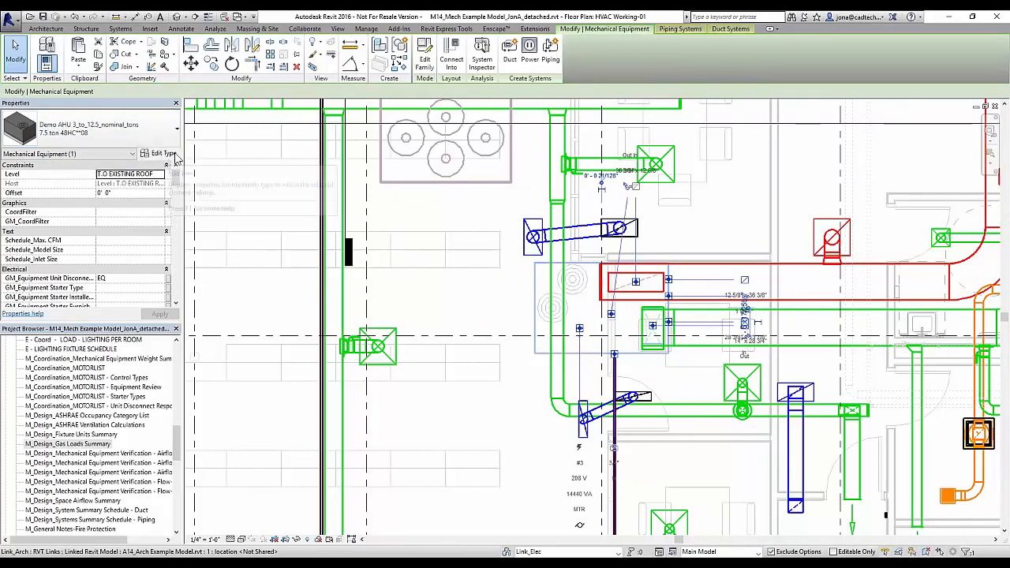
drag(175, 190, 177, 260)
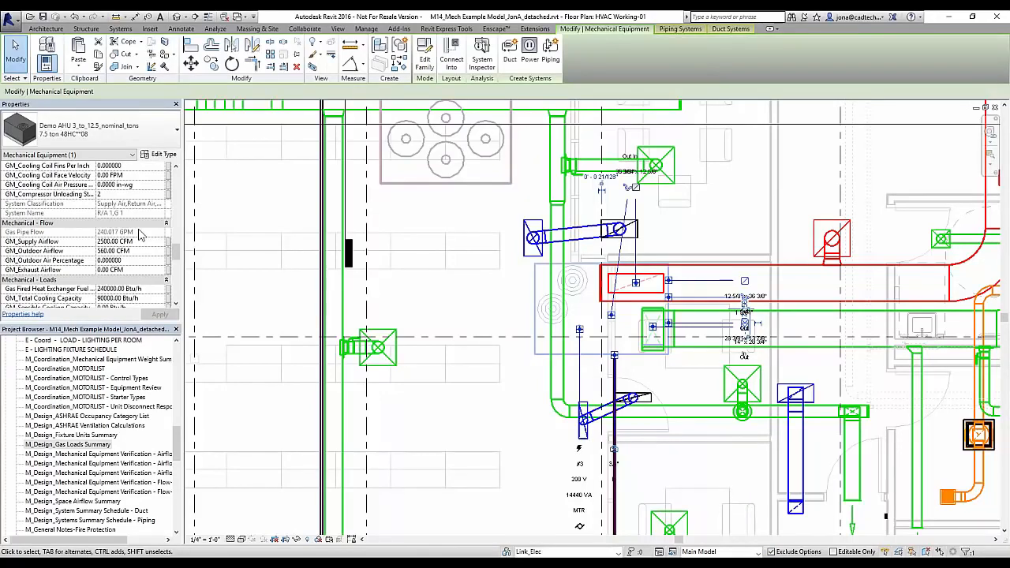
Open the rooftop unit's family for editing and find Gas Pipe Flow among its family type parameters
click(418, 63)
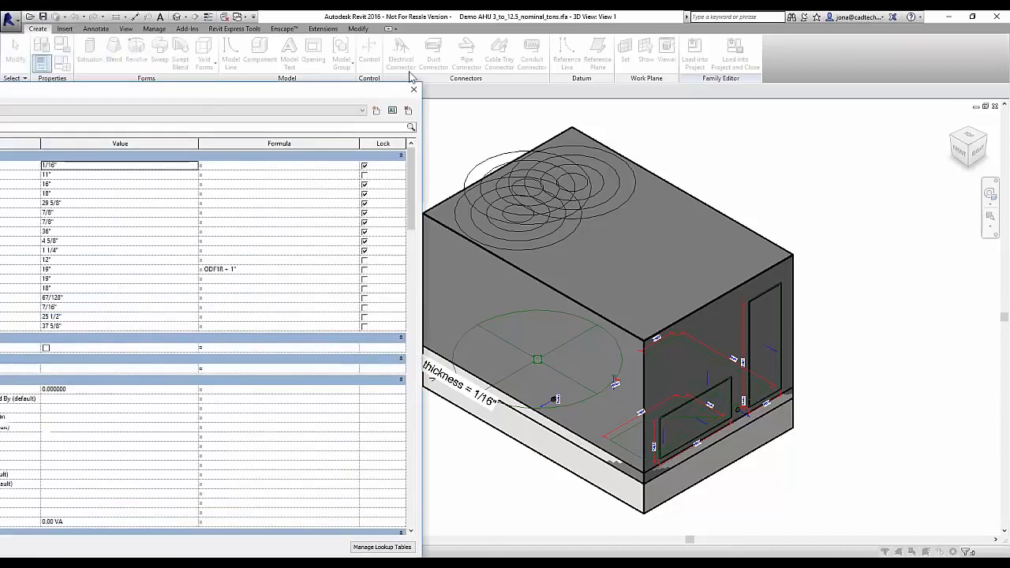
scroll(478, 327, down, 5)
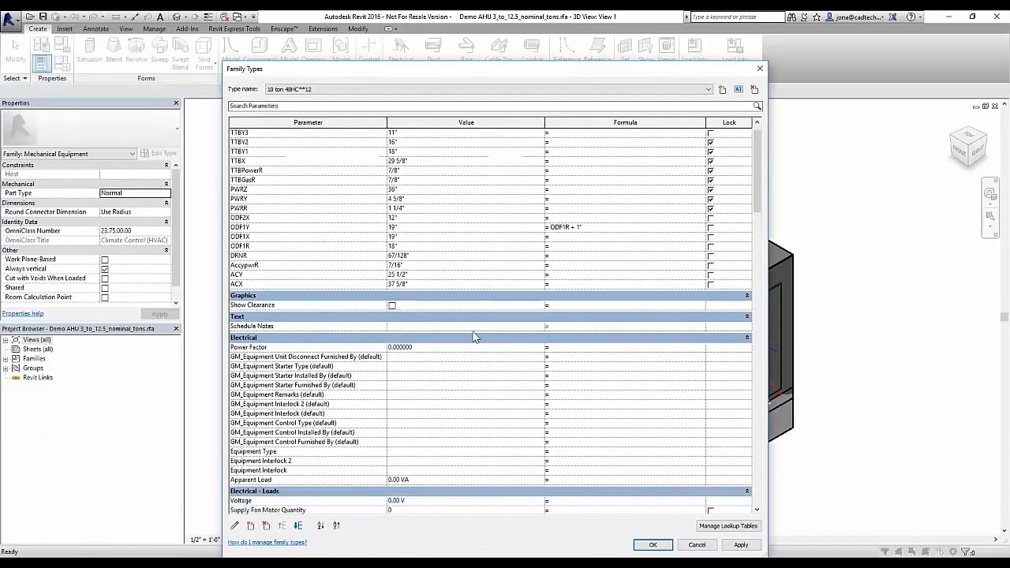
scroll(472, 347, down, 8)
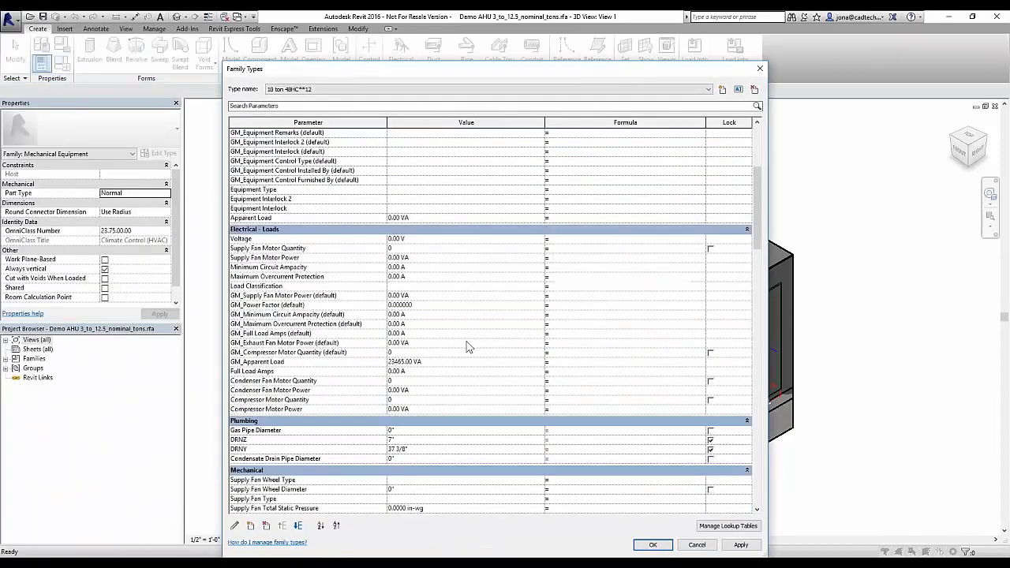
scroll(467, 347, down, 10)
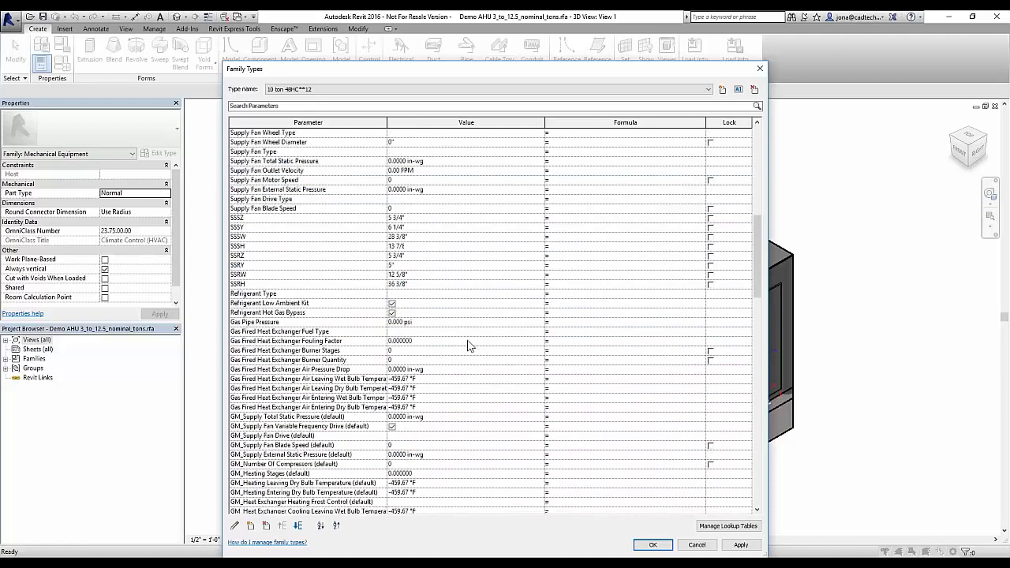
scroll(356, 377, down, 13)
scroll(359, 376, down, 16)
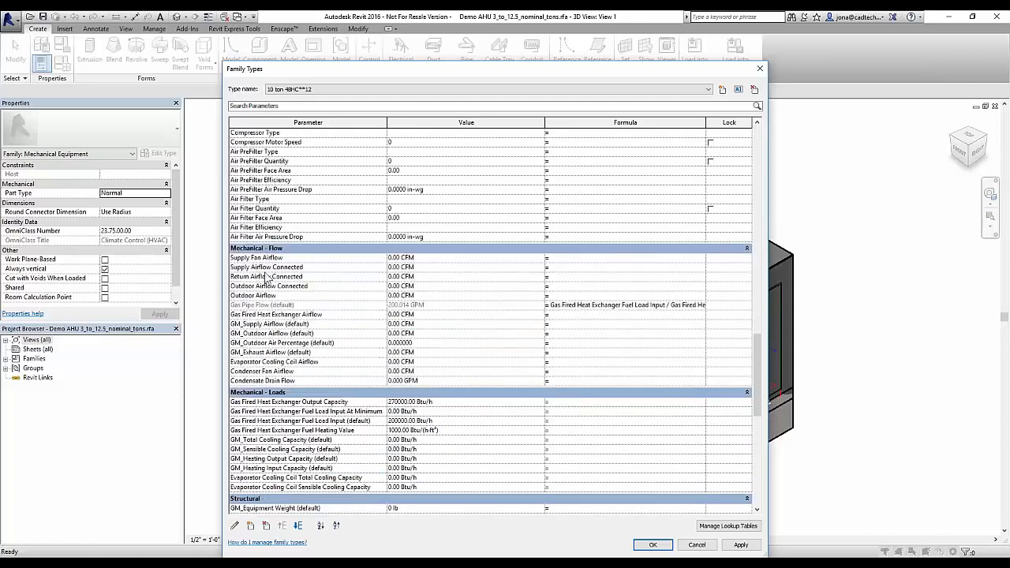
Examine the Gas Pipe Flow formula, highlighting its Fuel Load Input and Fuel Heating Value terms
click(592, 306)
drag(550, 305, 668, 304)
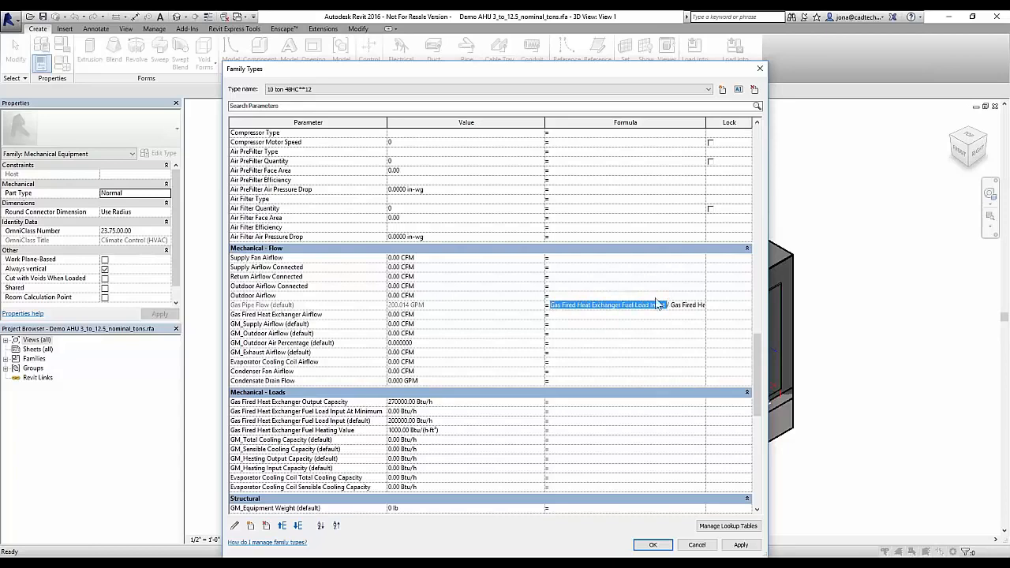
mouse_move(672, 305)
mouse_down()
mouse_move(707, 307)
mouse_move(675, 305)
mouse_up()
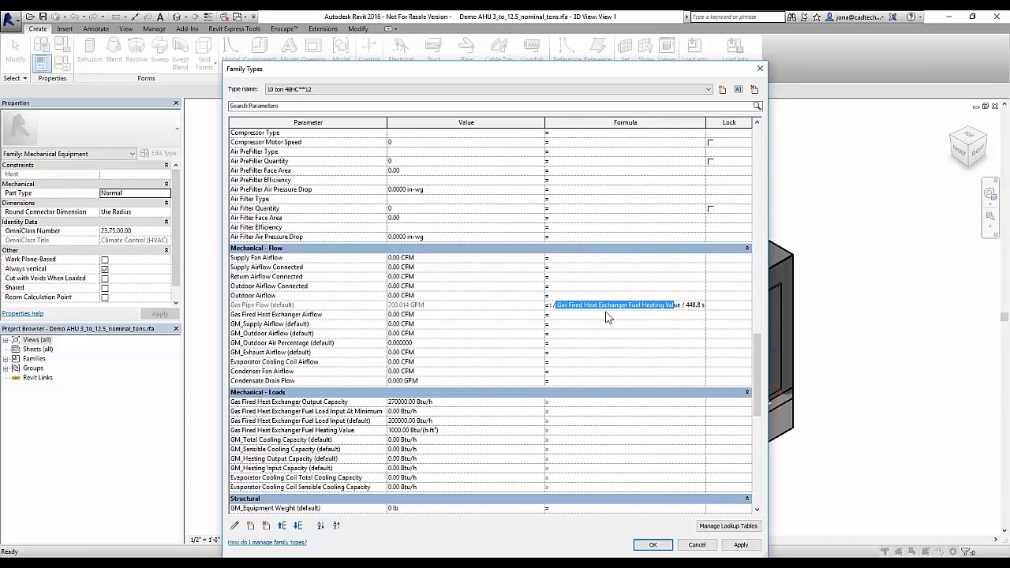
Highlight the 448.8 conversion factor in the Gas Pipe Flow formula, close the family types, and return to the Gas Loads Summary schedule
drag(685, 304, 716, 304)
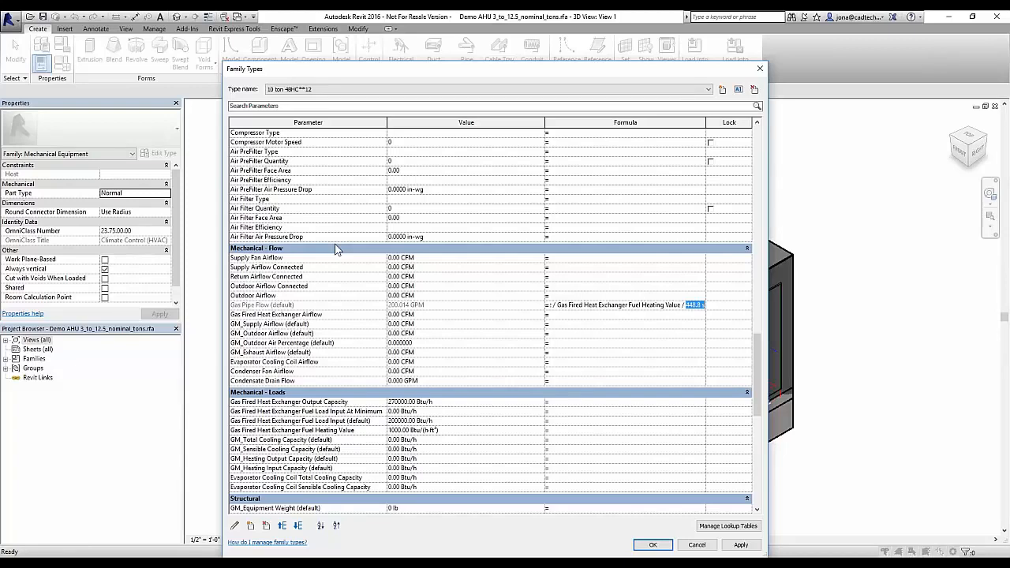
click(760, 69)
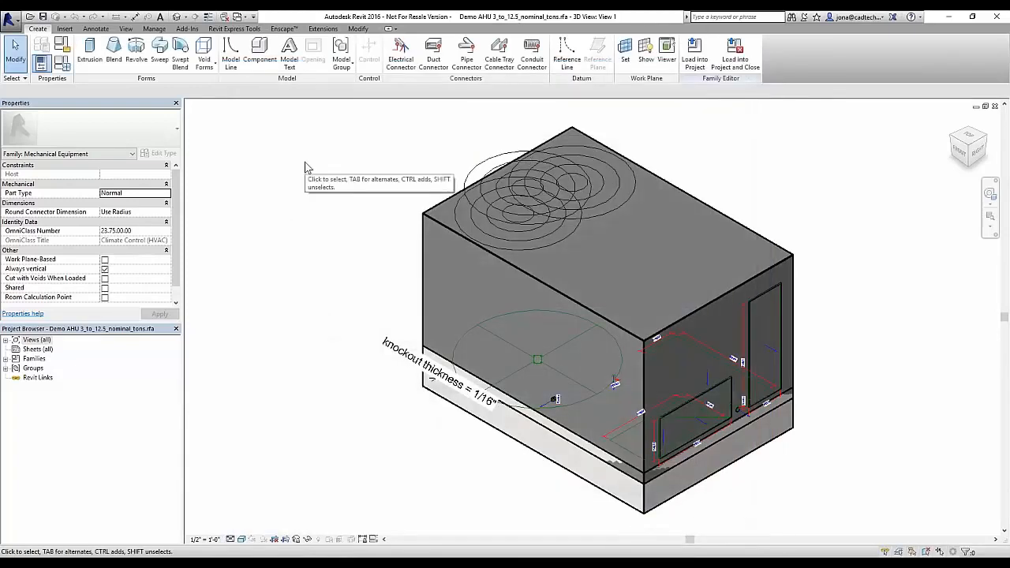
key(ctrl+Tab)
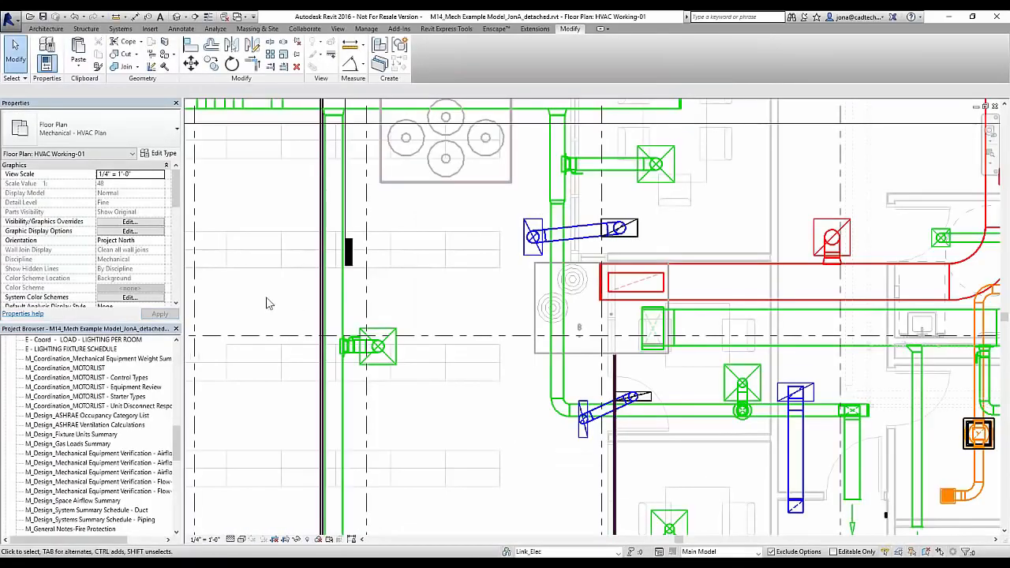
key(ctrl+Tab)
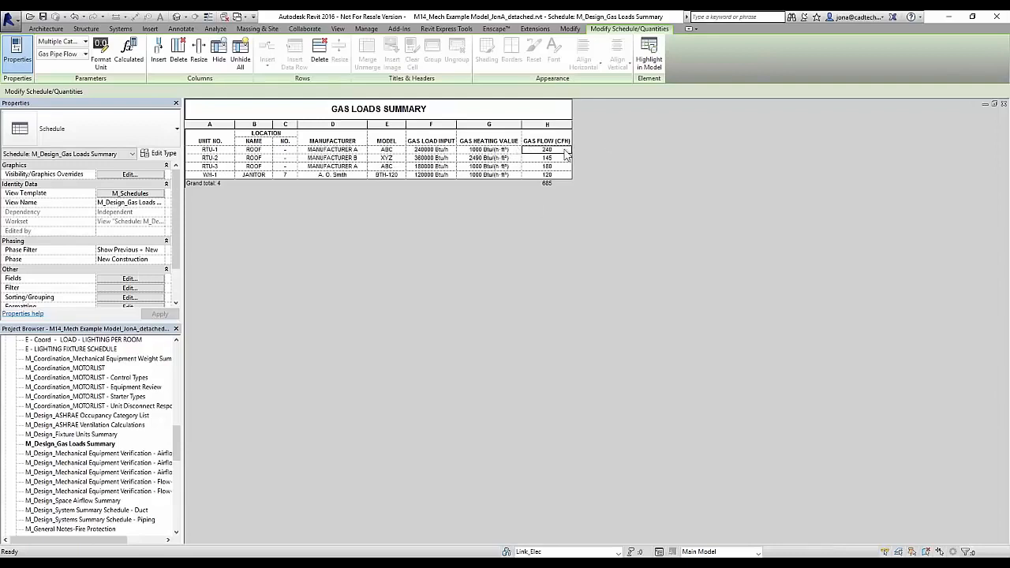
Compare the gas load input, gas heating value and gas flow of the scheduled units, focusing on RTU-1 and RTU-2
click(560, 160)
click(556, 166)
click(556, 175)
click(431, 149)
click(488, 150)
click(422, 149)
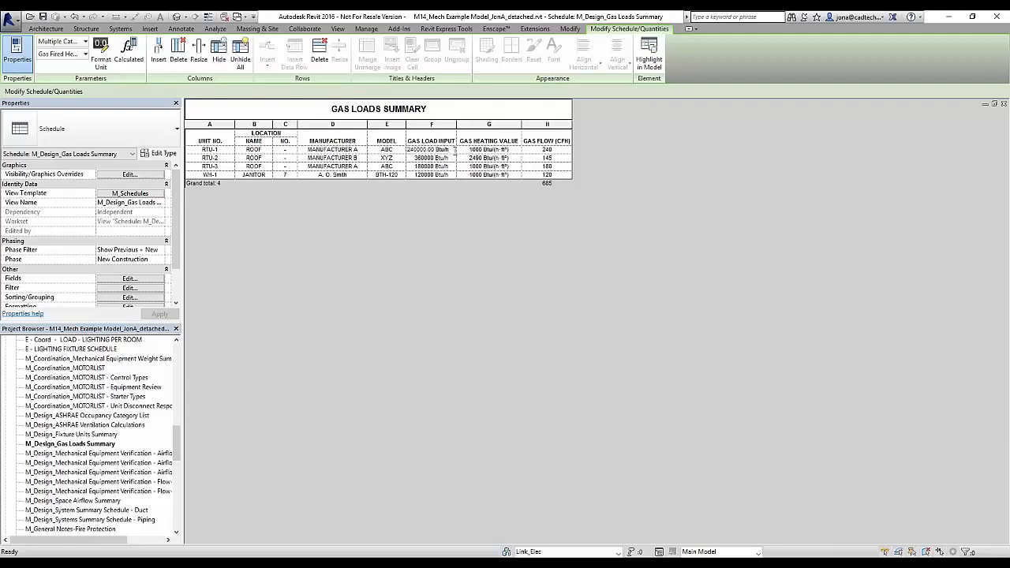
click(500, 157)
click(515, 158)
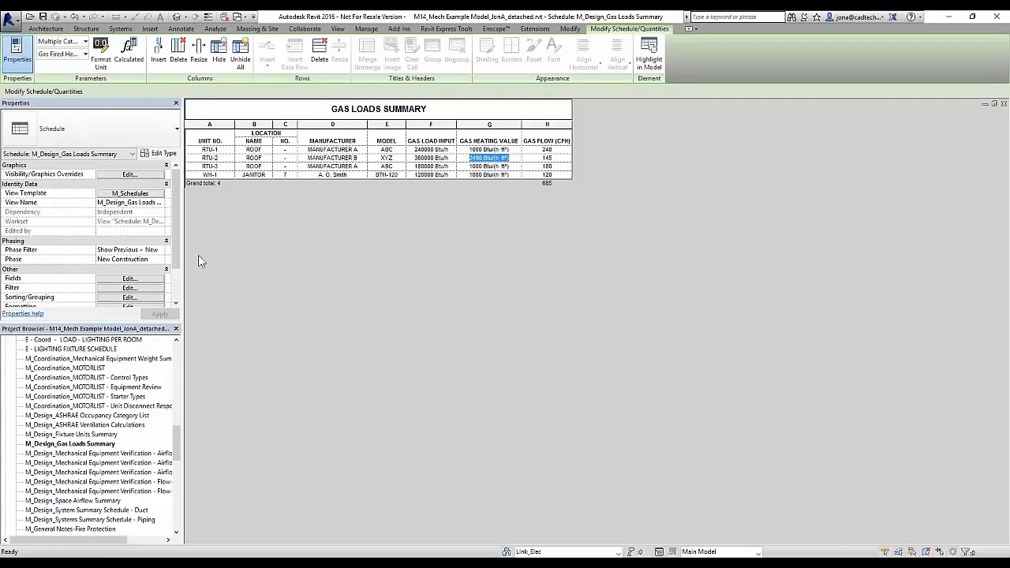
click(532, 161)
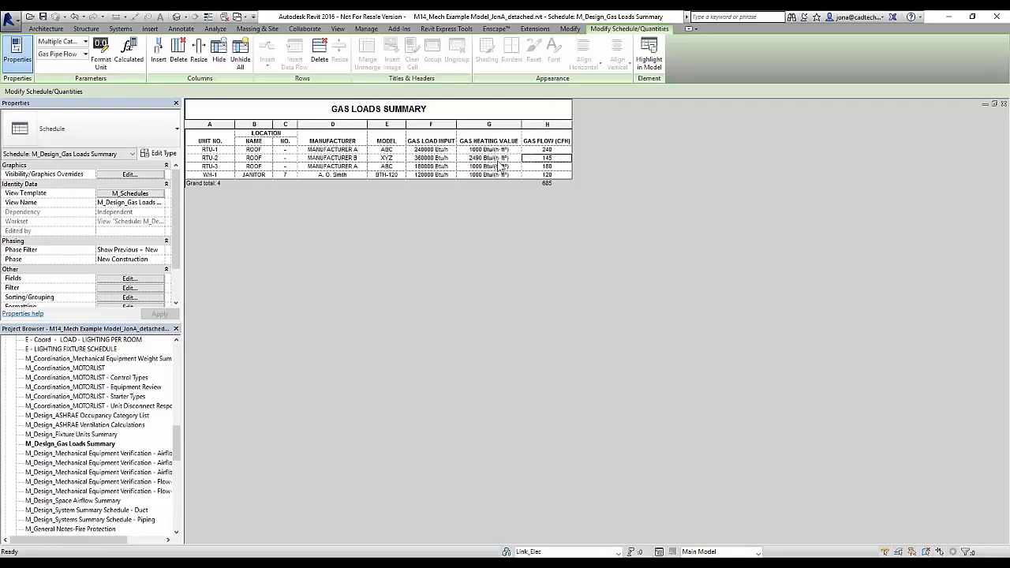
click(436, 160)
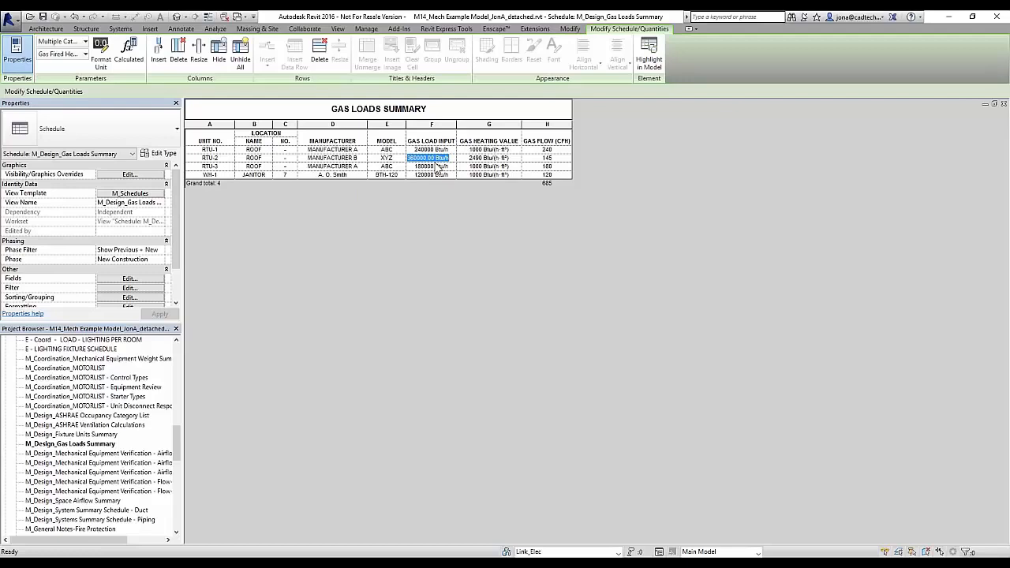
Open the M_Design_Space Airflow Summary schedule and inspect the Entry space's area, actual and calculated supply airflow, and percent difference
double_click(100, 503)
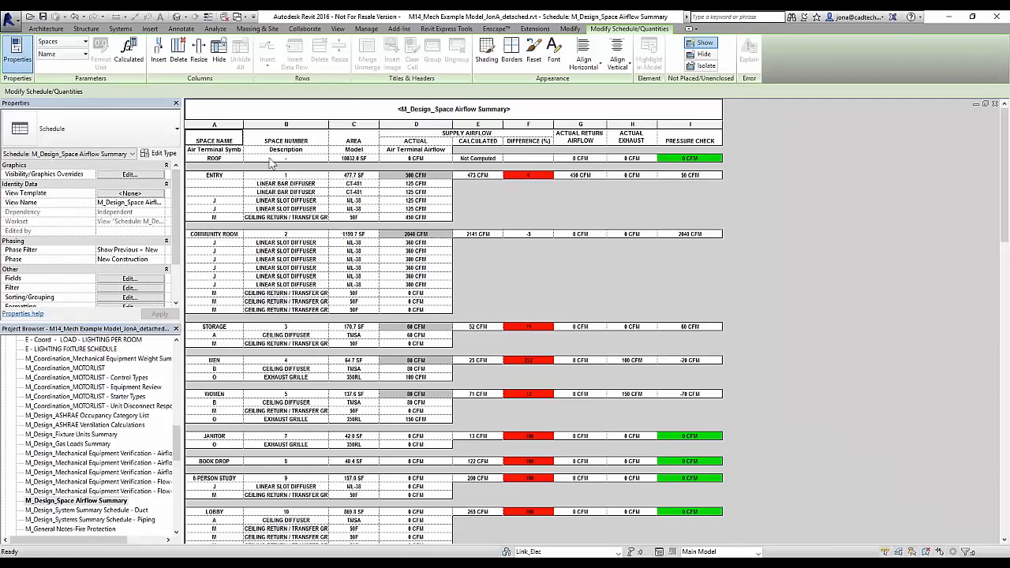
click(229, 175)
click(365, 177)
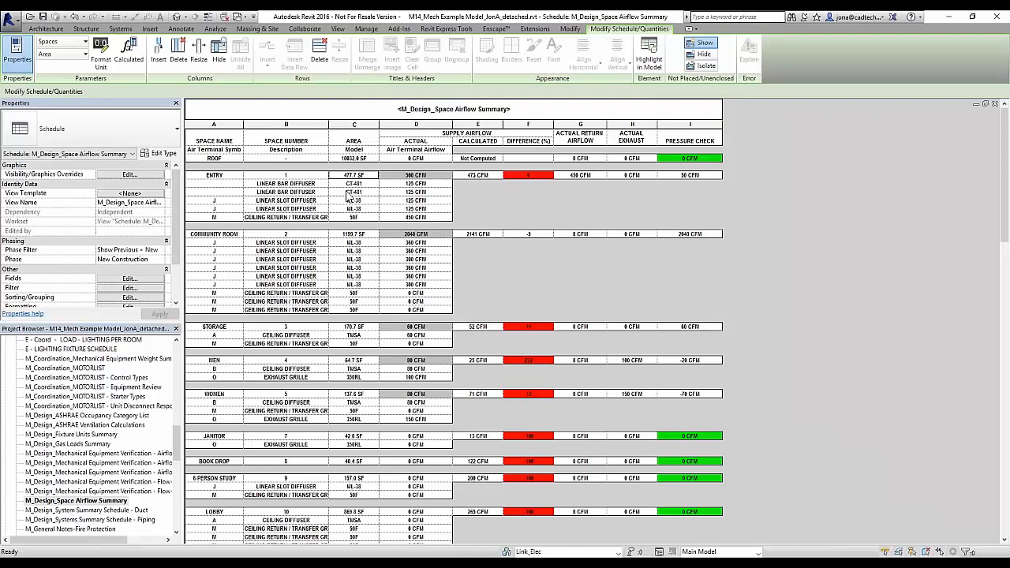
click(434, 176)
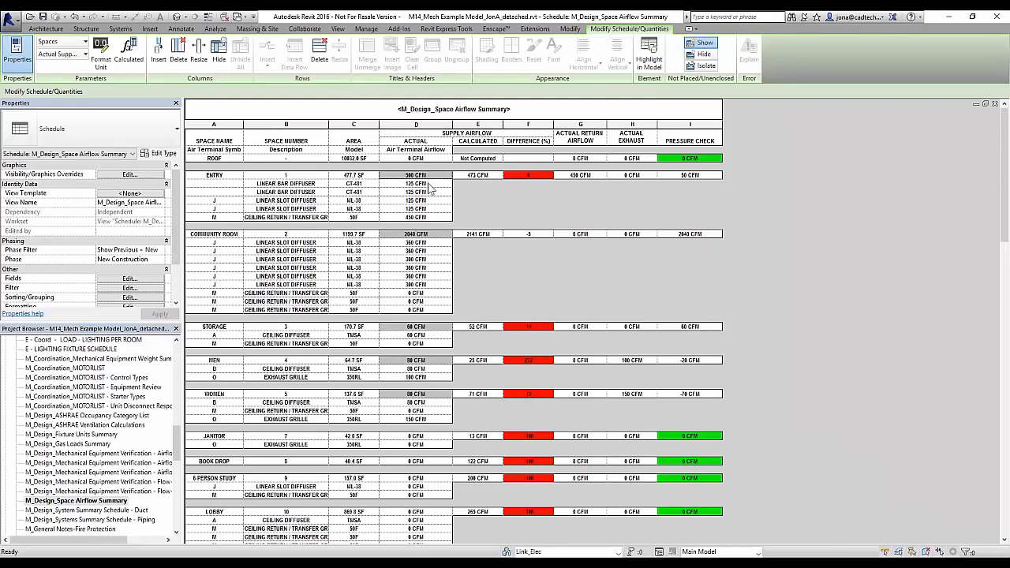
click(498, 178)
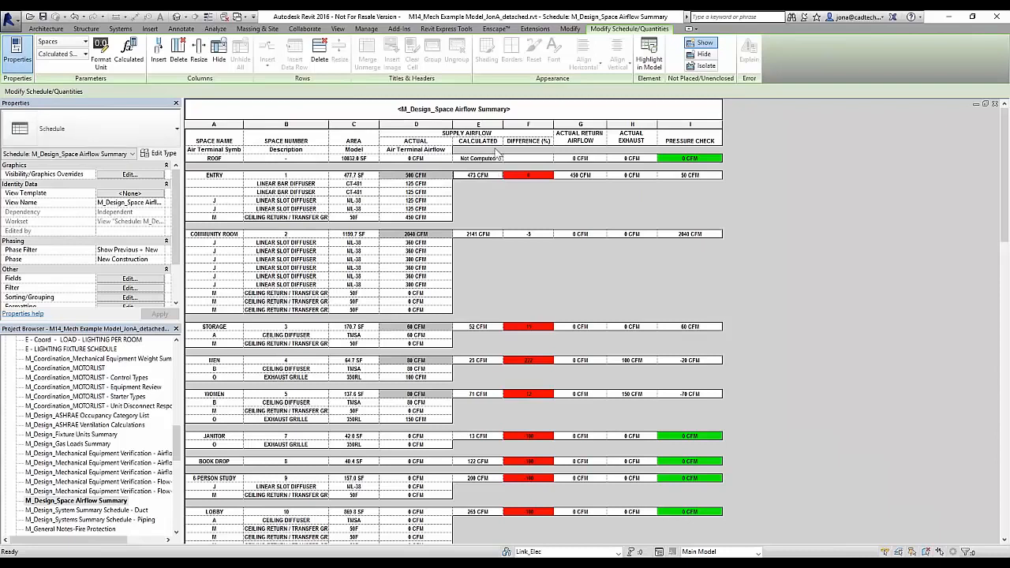
click(543, 178)
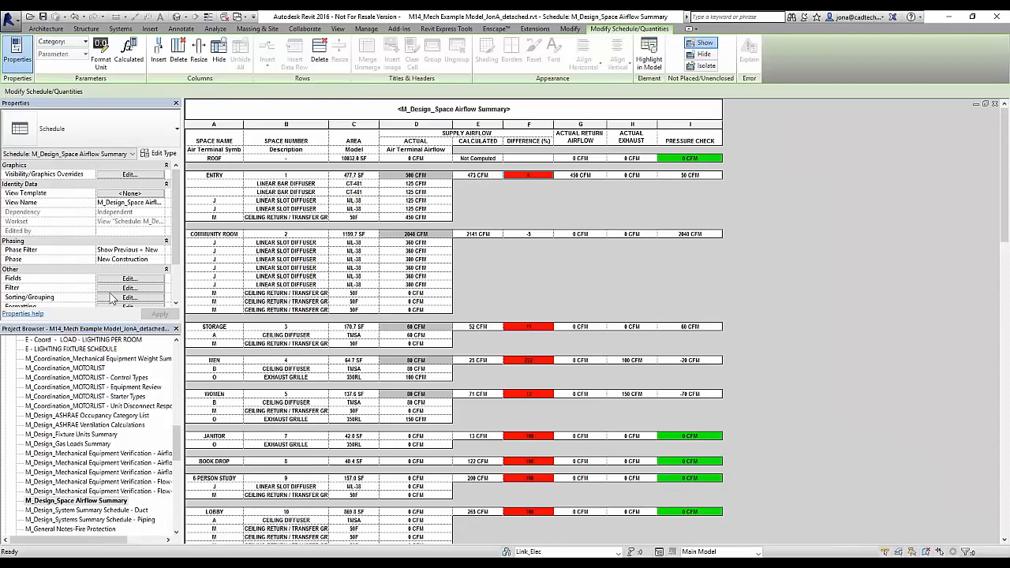
Open the space airflow schedule's formatting settings and inspect the Supply Airflow Check field's DIFFERENCE (%) heading
scroll(109, 298, down, 1)
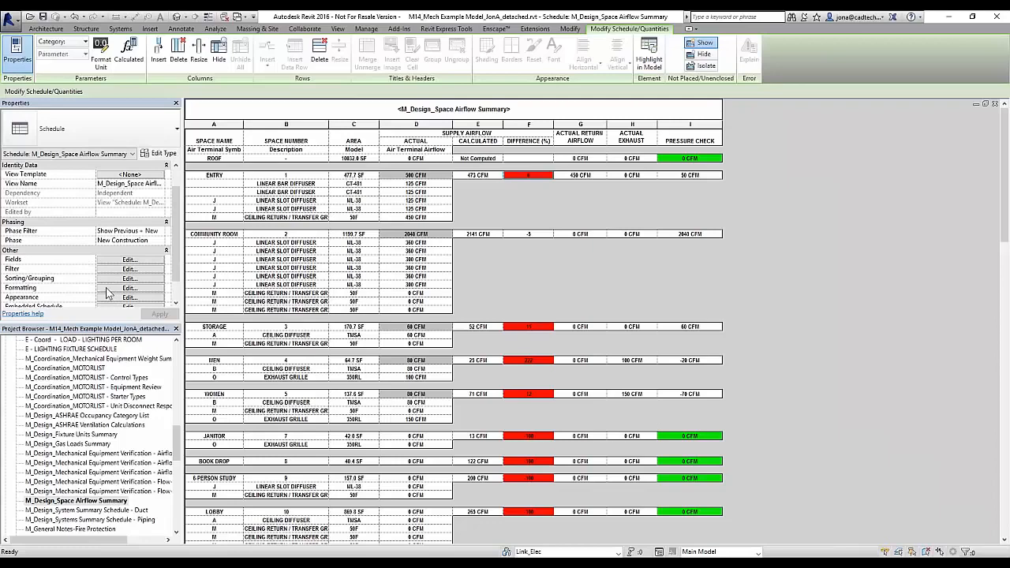
click(110, 289)
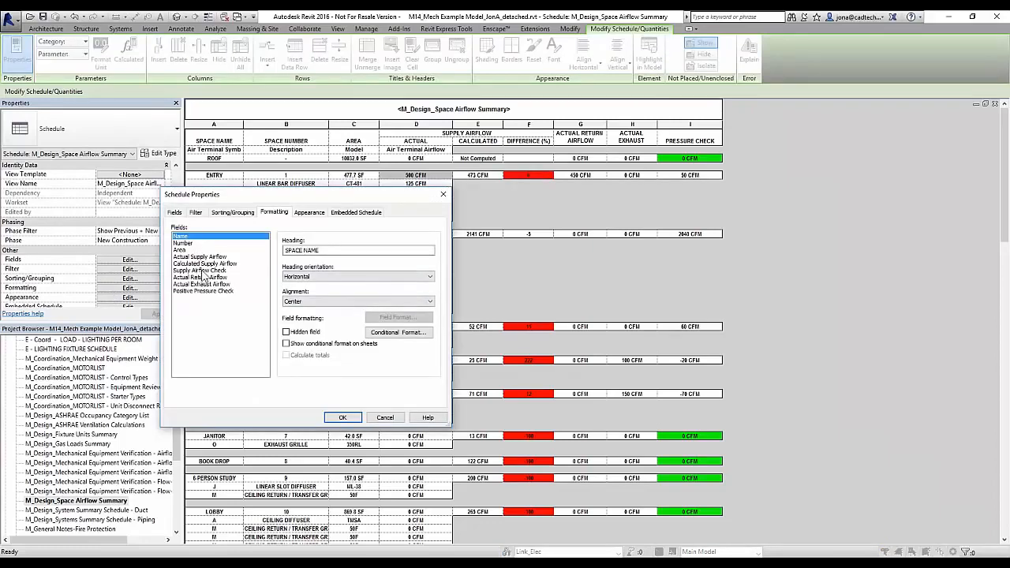
click(202, 270)
click(339, 251)
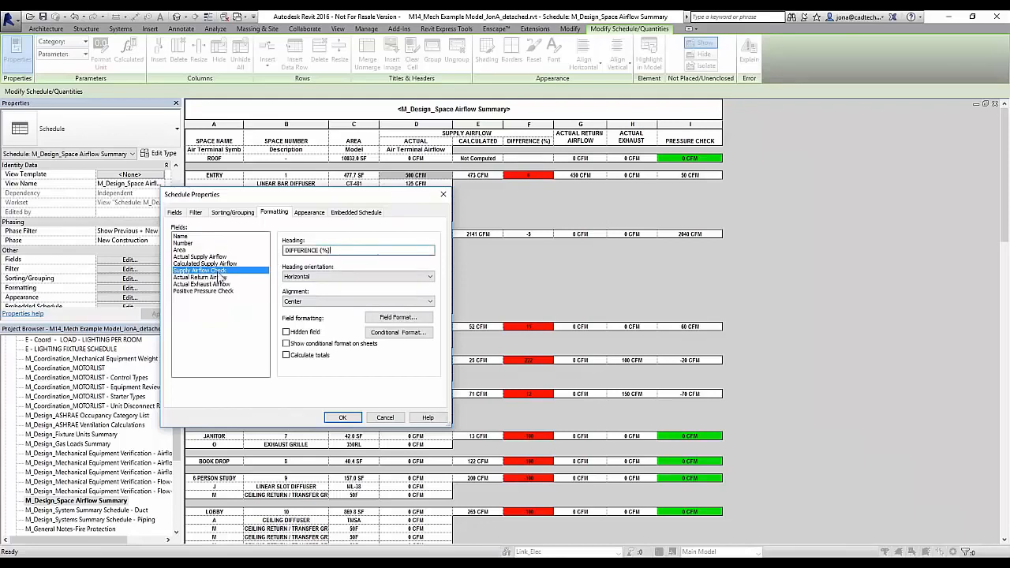
drag(330, 250, 285, 250)
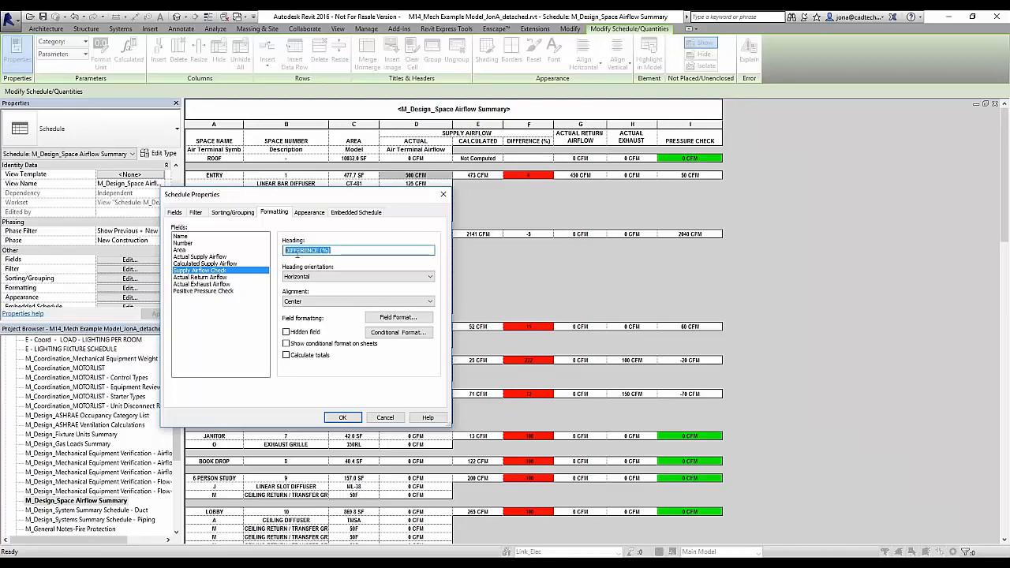
Examine the Supply Airflow Check field's conditional format, including its field, Not Between test, limits and background color, without changing it
click(399, 335)
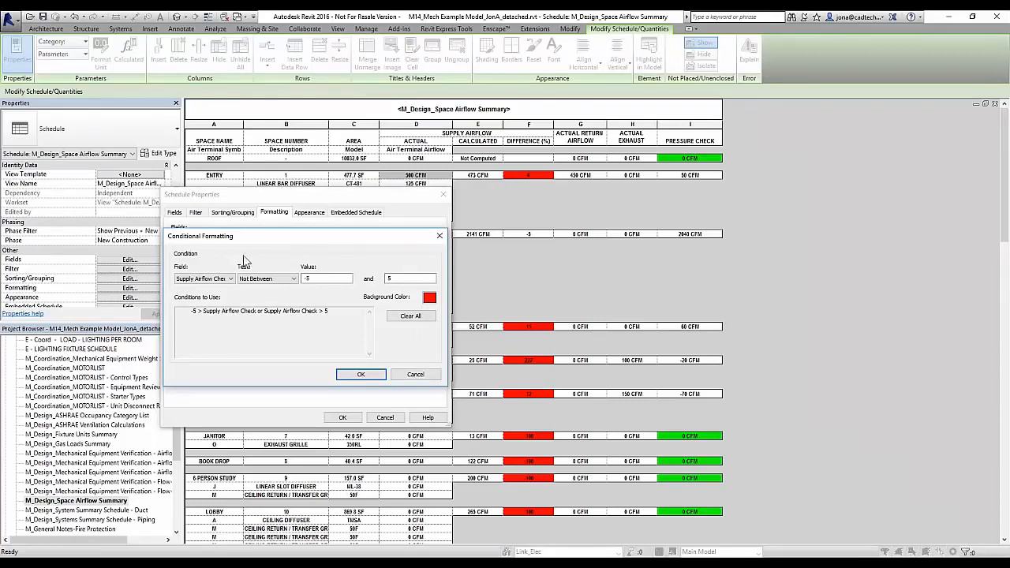
click(231, 279)
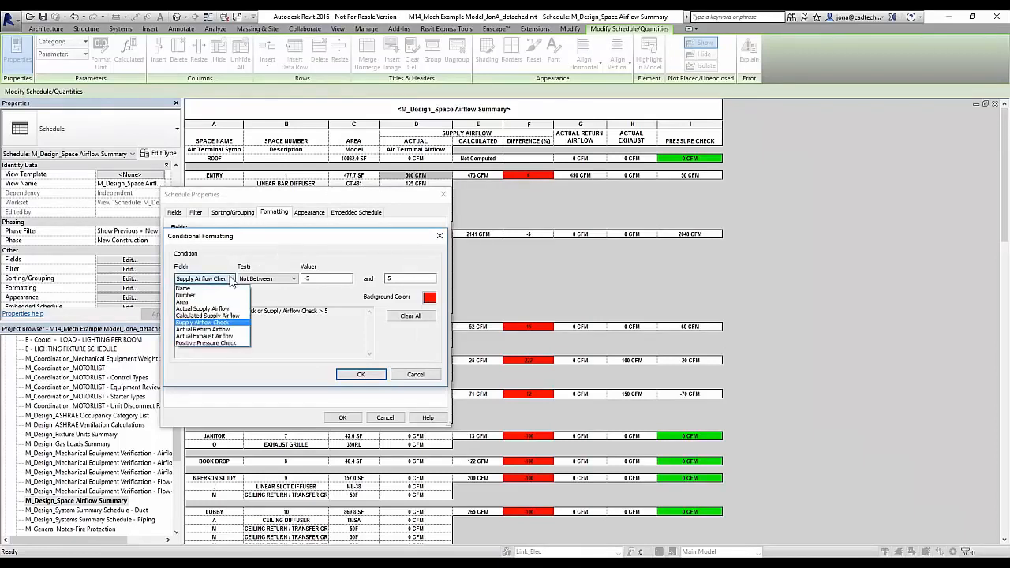
click(202, 324)
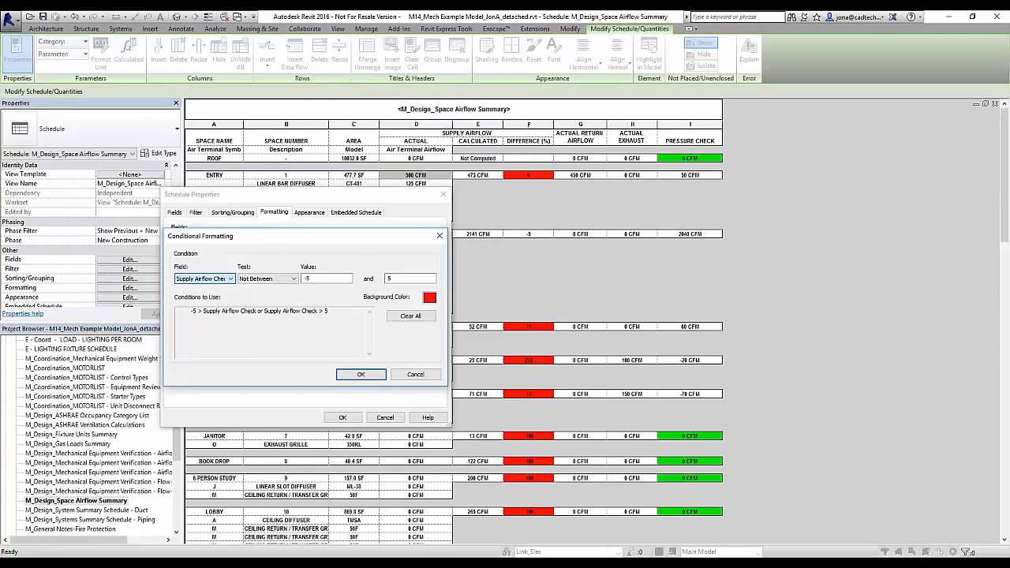
click(287, 281)
click(287, 282)
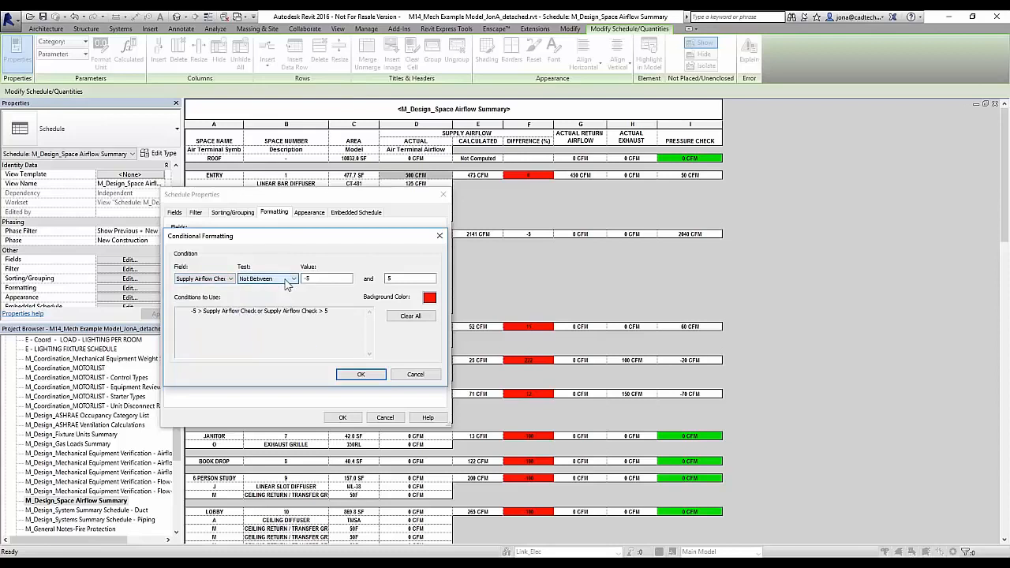
click(319, 279)
click(388, 278)
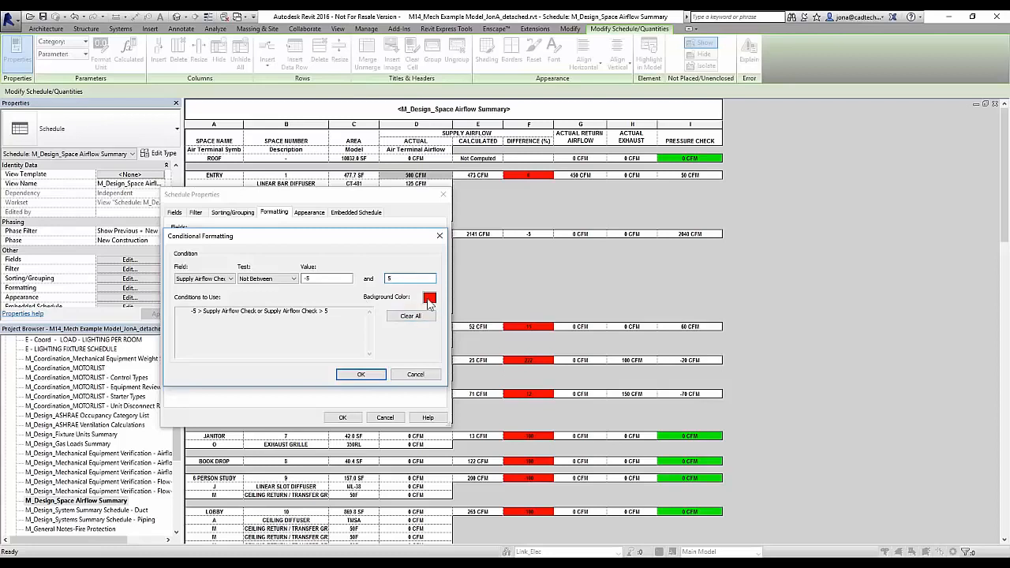
click(360, 375)
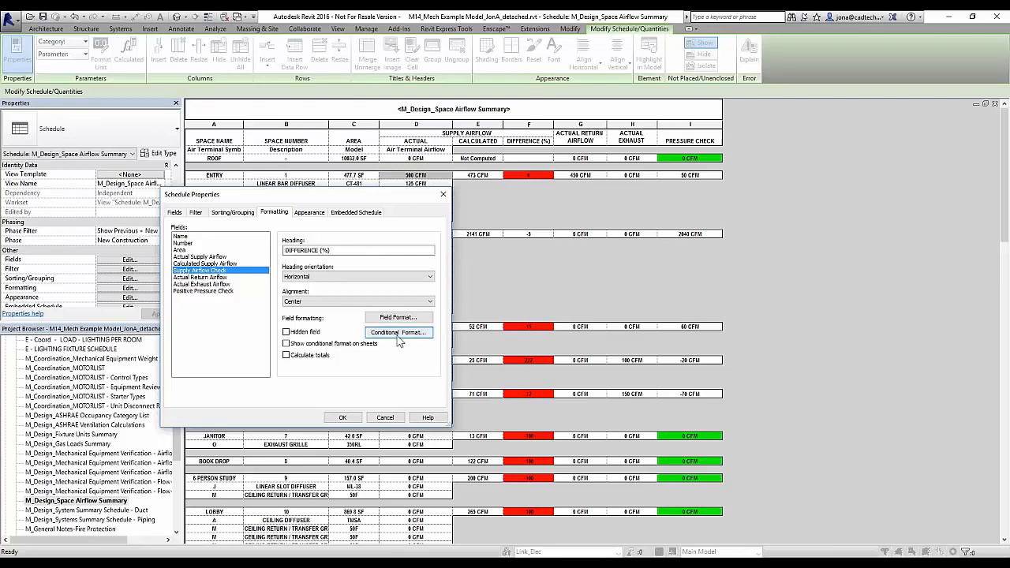
click(397, 335)
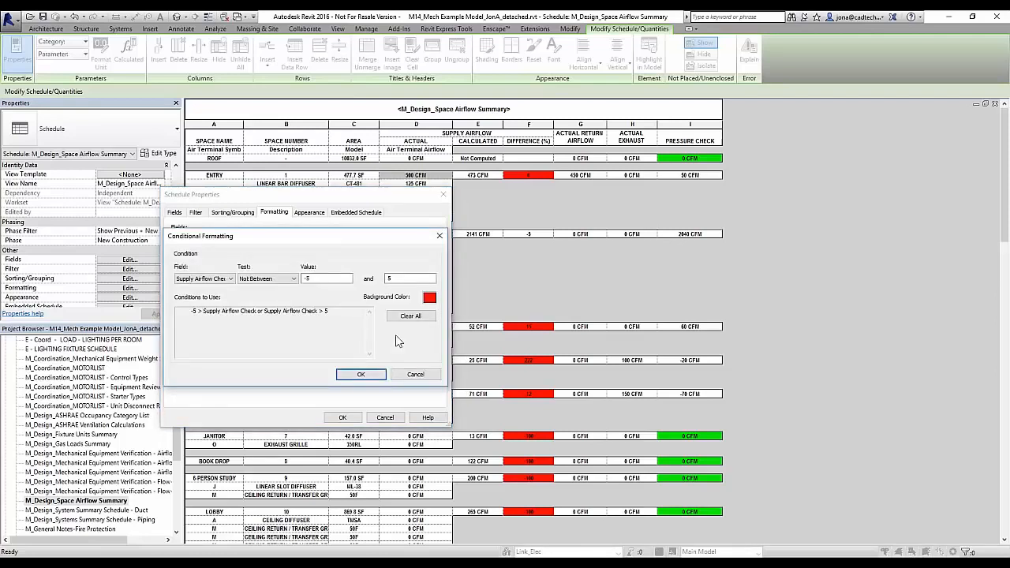
click(241, 282)
click(412, 377)
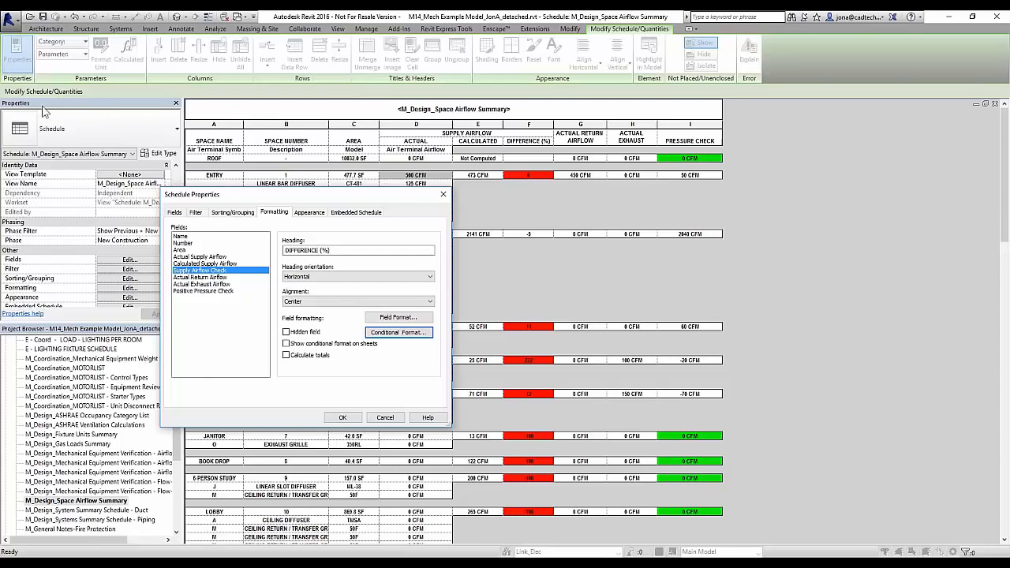
Create a Number-type calculated value named test in the schedule fields and begin its formula with the term (Area/1)
click(174, 212)
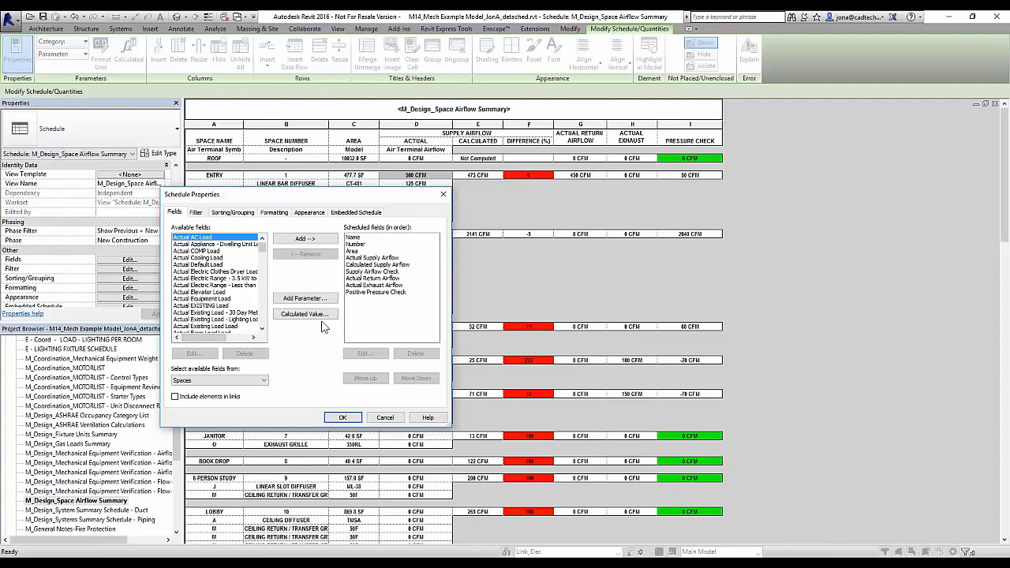
click(329, 316)
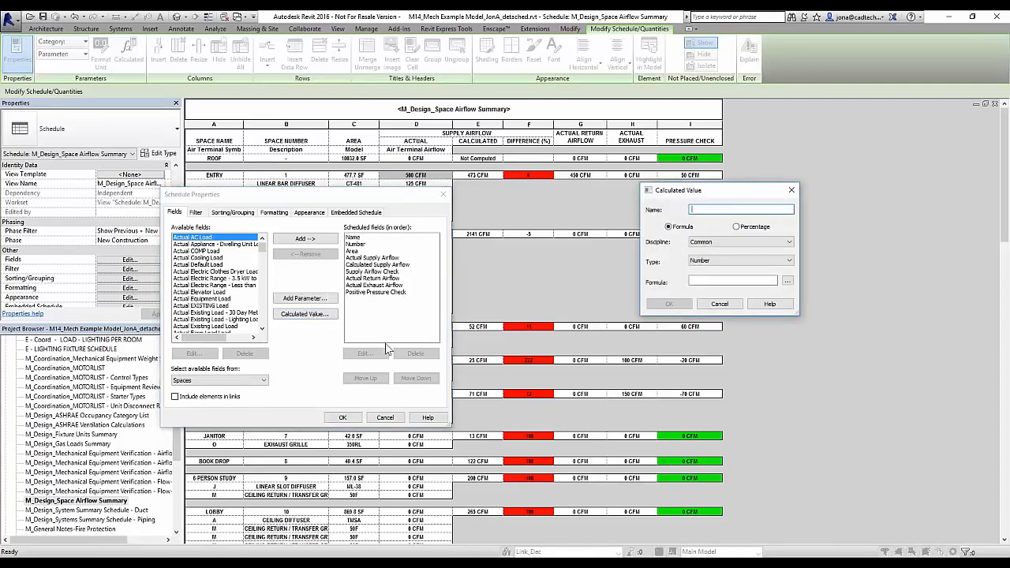
text(test)
click(728, 280)
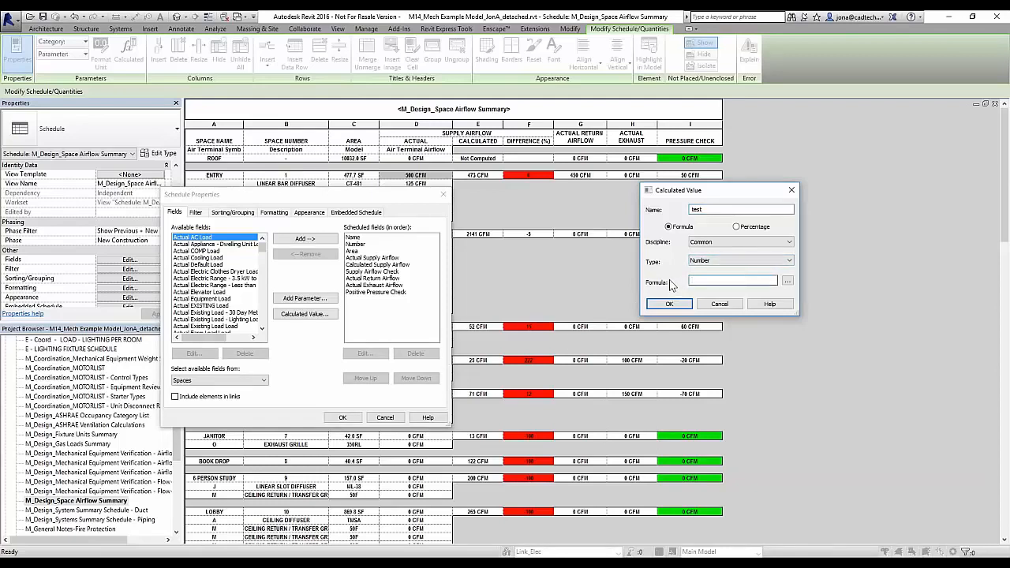
click(787, 282)
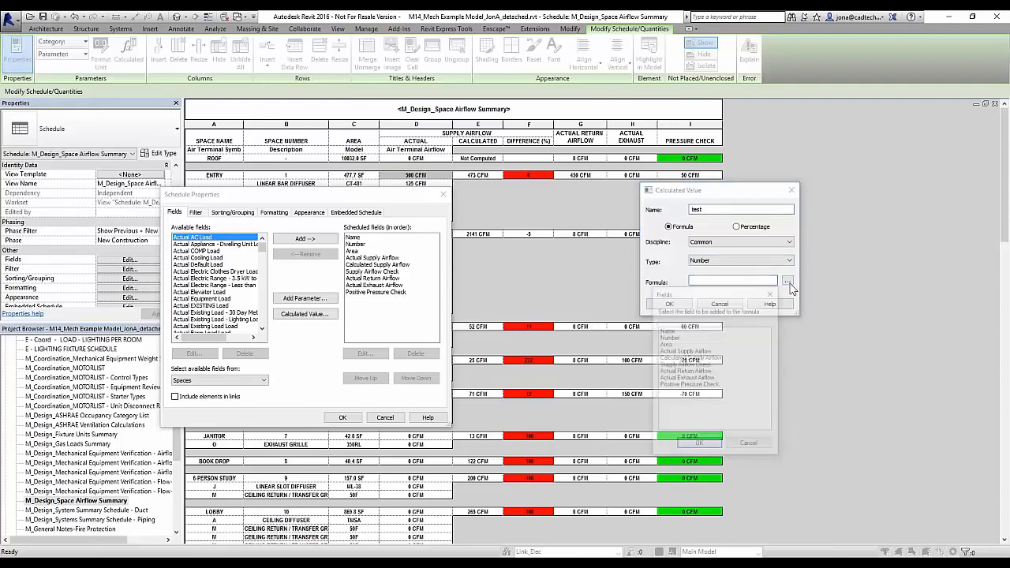
click(666, 345)
click(699, 445)
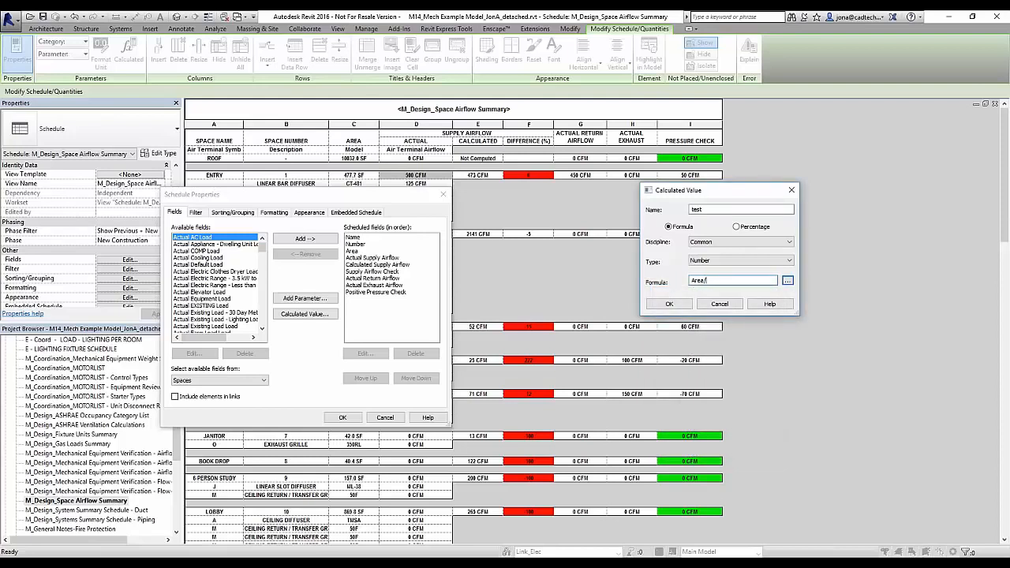
text(1)
text())
text(()
Complete the test formula by dividing by (Actual Supply Airflow/1), and apply the calculated field to the space airflow schedule
click(756, 281)
click(787, 280)
click(688, 352)
click(695, 445)
text(/1))
click(714, 280)
text(()
key(Return)
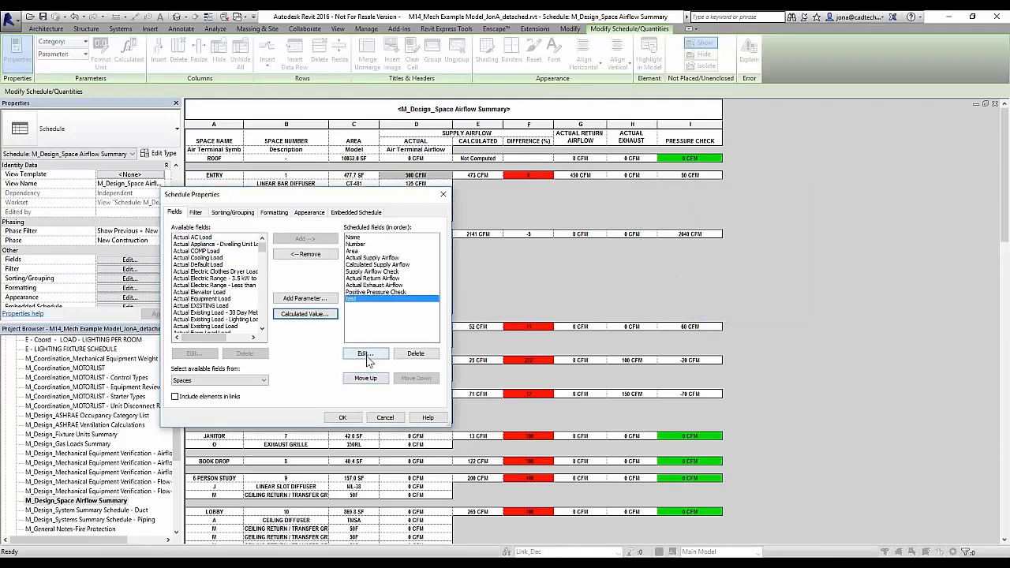
click(343, 418)
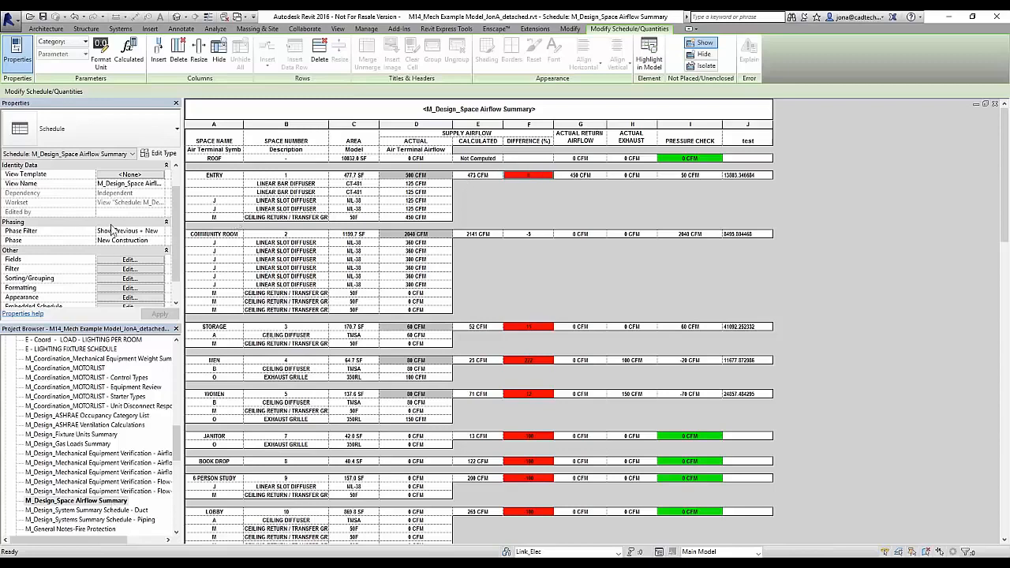
Open the test calculated value in the schedule fields and cut the leading Area term from its formula
click(130, 260)
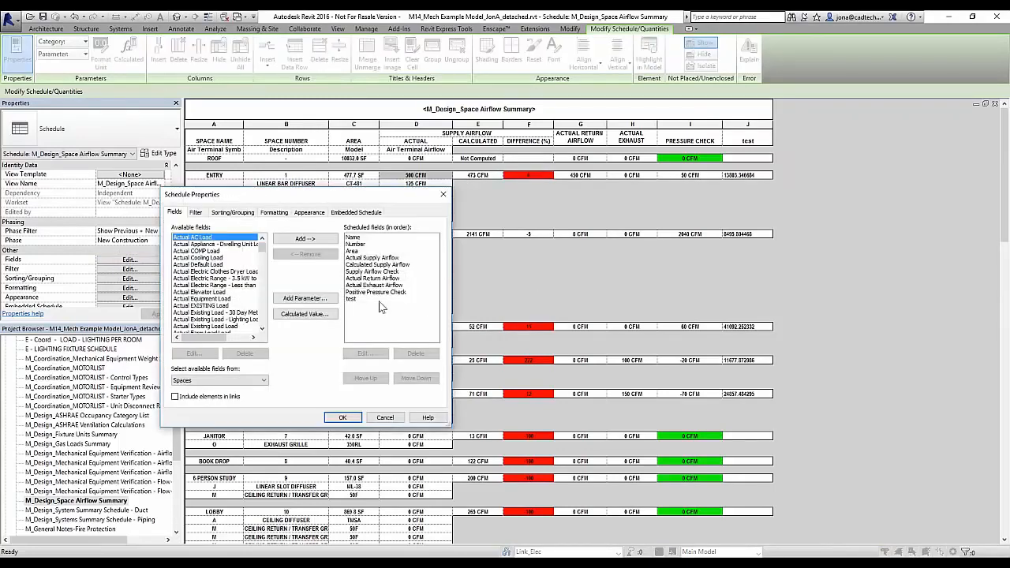
click(353, 299)
click(364, 353)
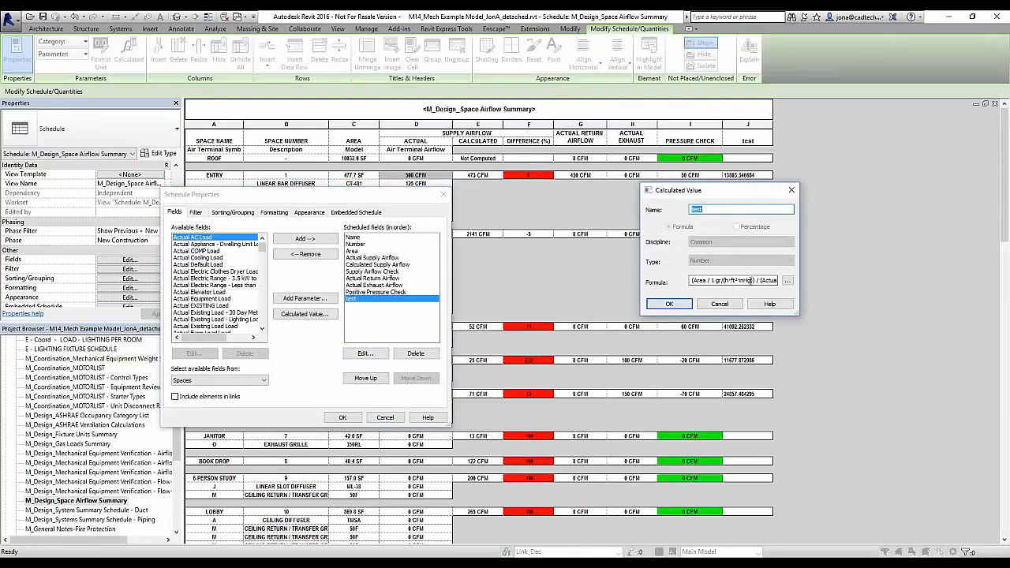
drag(756, 280, 690, 281)
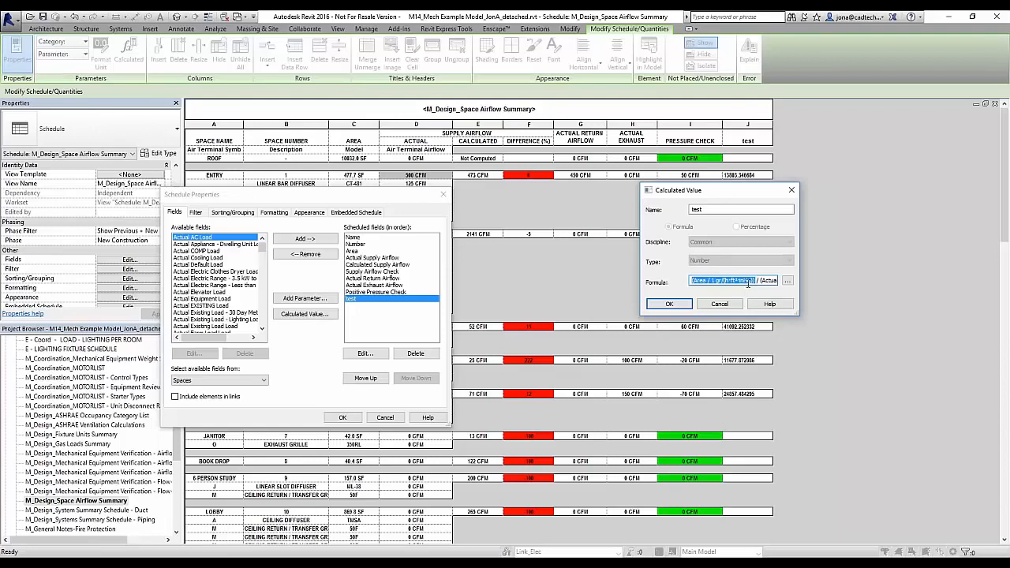
key(Delete)
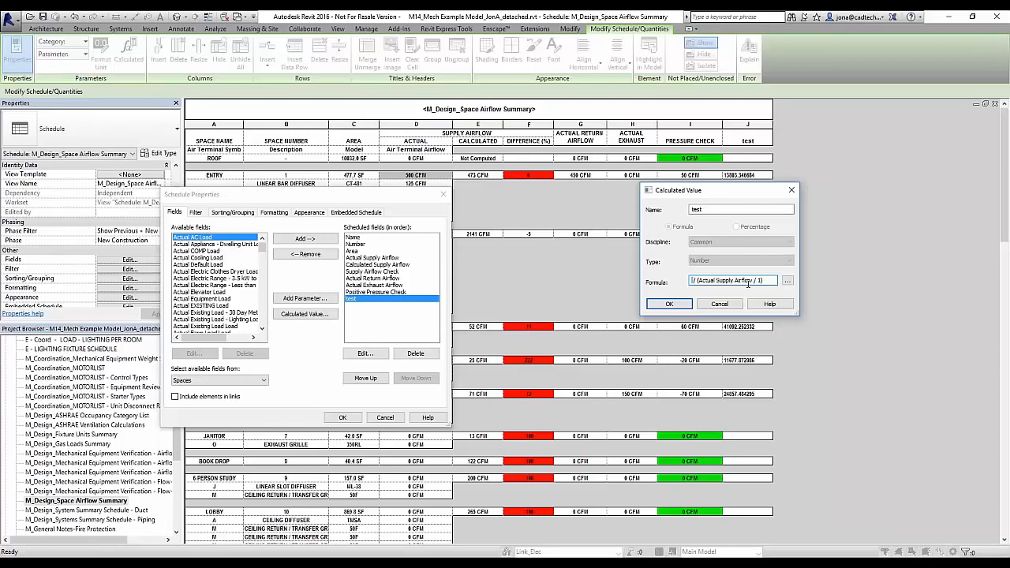
Invert the test formula so (Actual Supply Airflow / 1) is divided by (Area / 1 gr/(h·ft²·inHg)), and apply it to the schedule
text(//)
key(Delete)
key(Delete)
key(Delete)
key(Delete)
key(Delete)
text(/(Area / 1 gr/(h·ft²·inHg)))
key(Return)
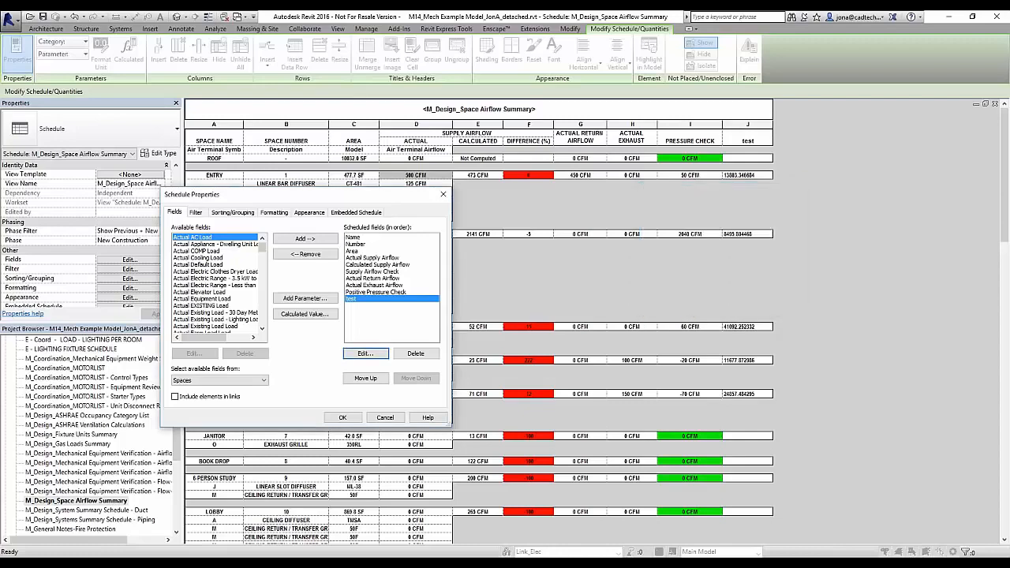
click(343, 417)
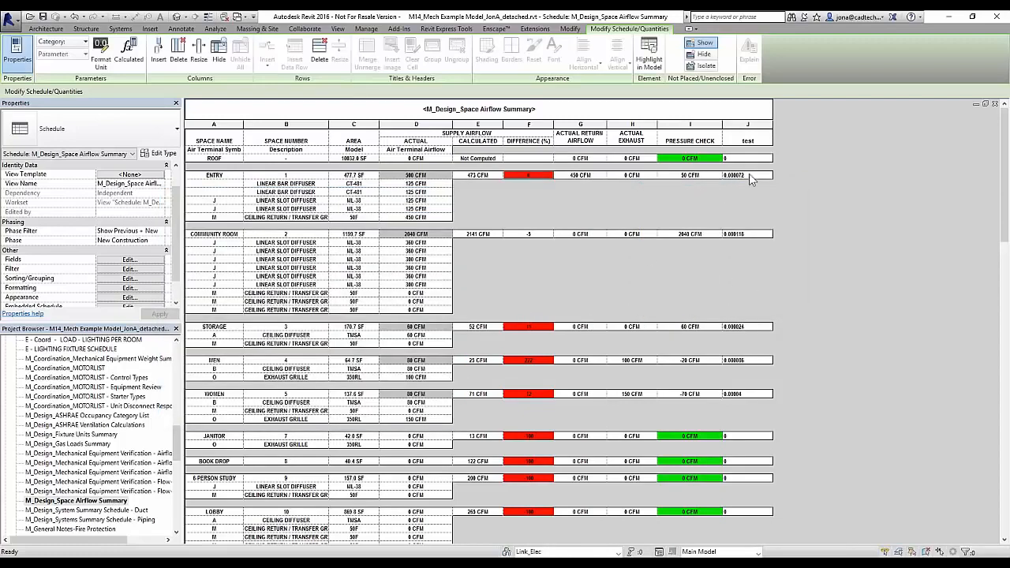
Correct the units in the test calculated value's formula to (Actual Supply Airflow / 1 CFM) / (Area / 1 SF)
click(128, 261)
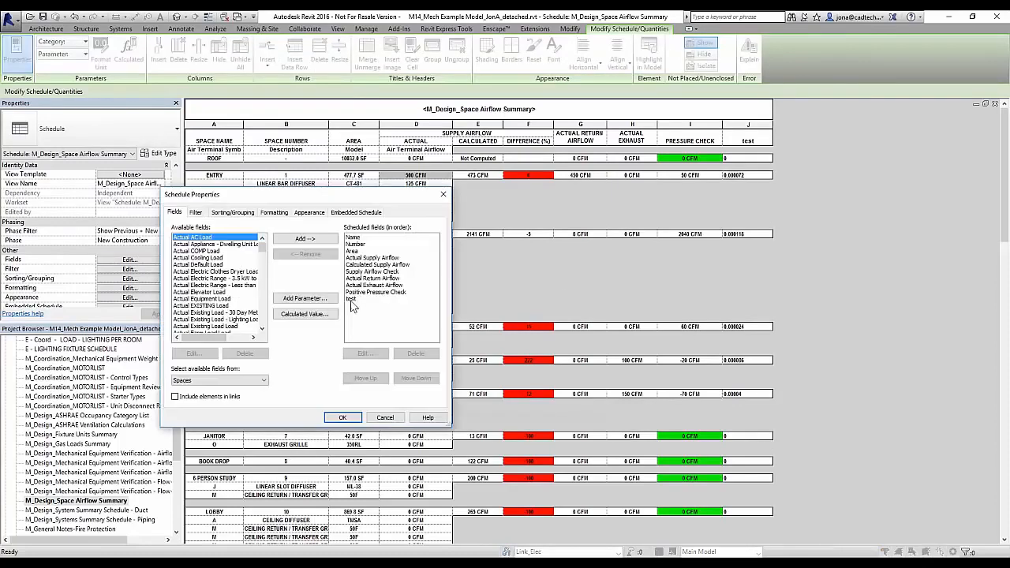
click(352, 299)
click(365, 353)
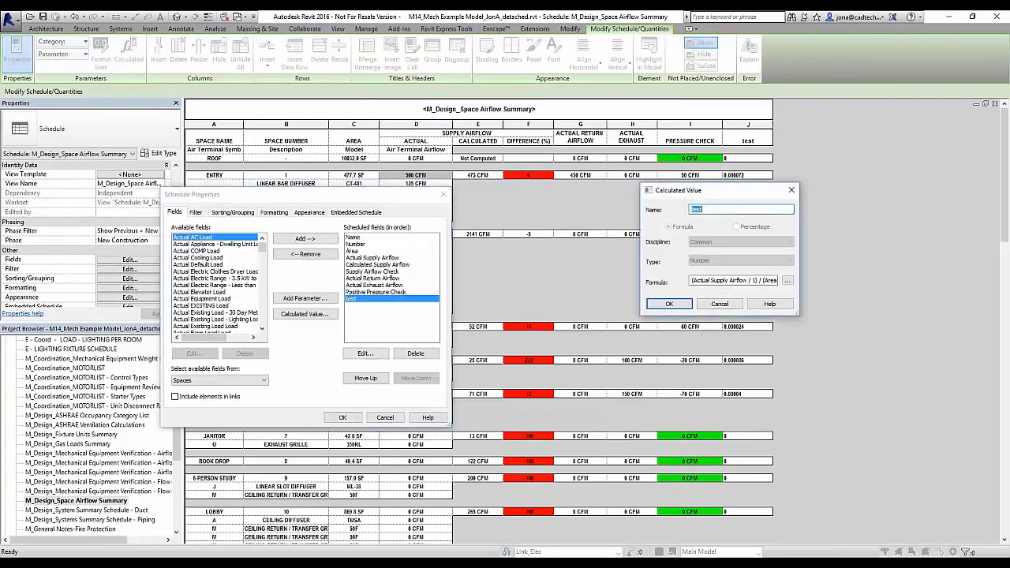
click(766, 280)
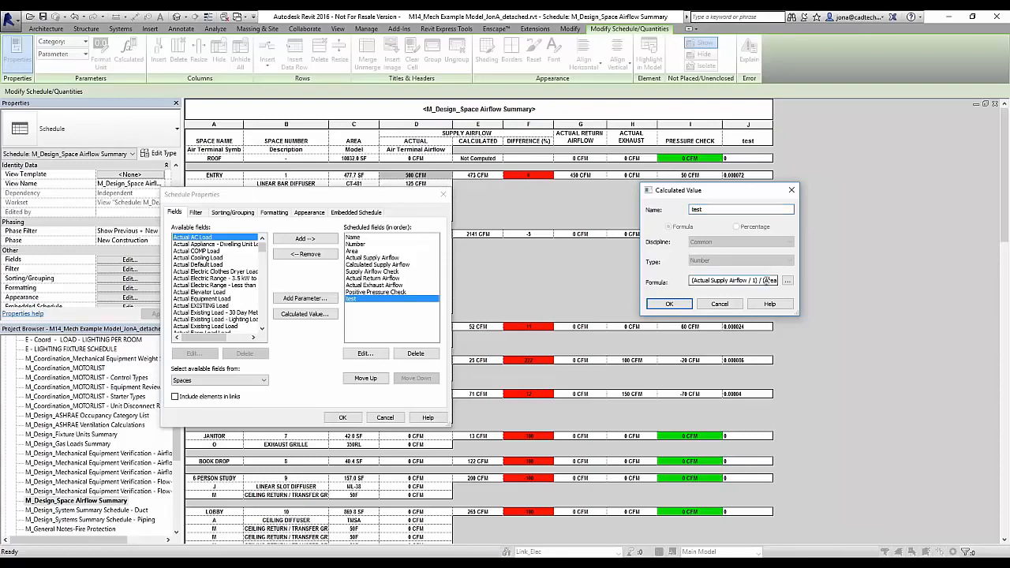
mouse_move(765, 280)
mouse_down()
mouse_move(815, 282)
mouse_move(776, 281)
mouse_up()
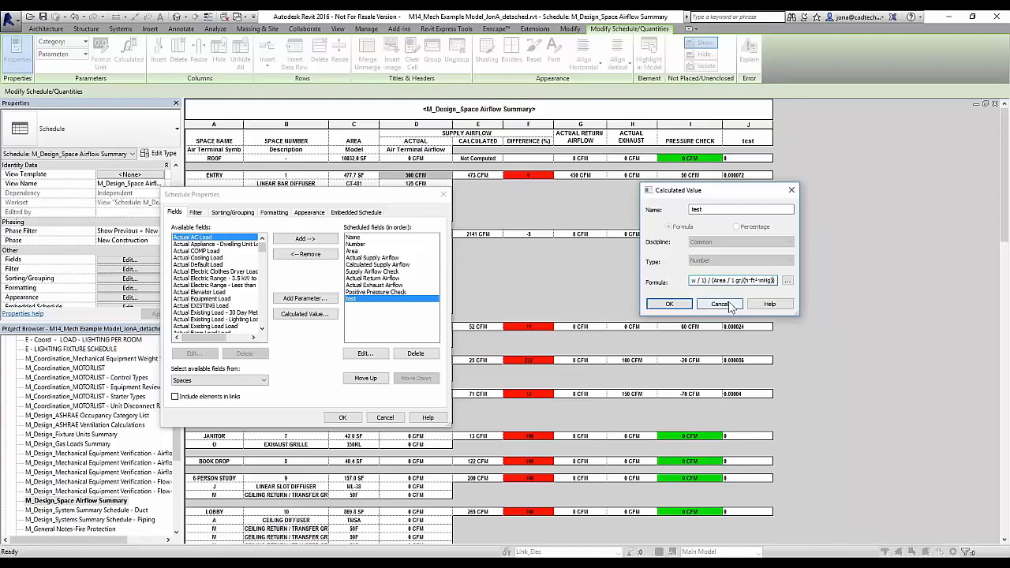
key(BackSpace)
key(BackSpace)
key(BackSpace)
key(BackSpace)
key(BackSpace)
key(BackSpace)
key(BackSpace)
key(BackSpace)
key(BackSpace)
key(BackSpace)
key(BackSpace)
key(BackSpace)
key(BackSpace)
key(BackSpace)
key(BackSpace)
key(BackSpace)
text(SF)
key(Return)
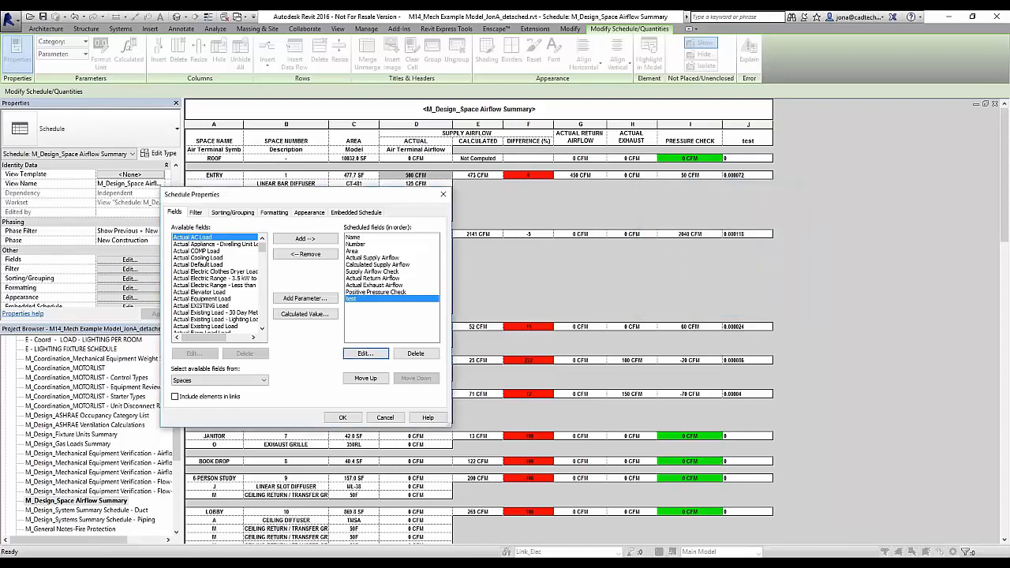
Reopen the test calculated value to check its full formula, and apply the field changes to the airflow schedule
click(366, 353)
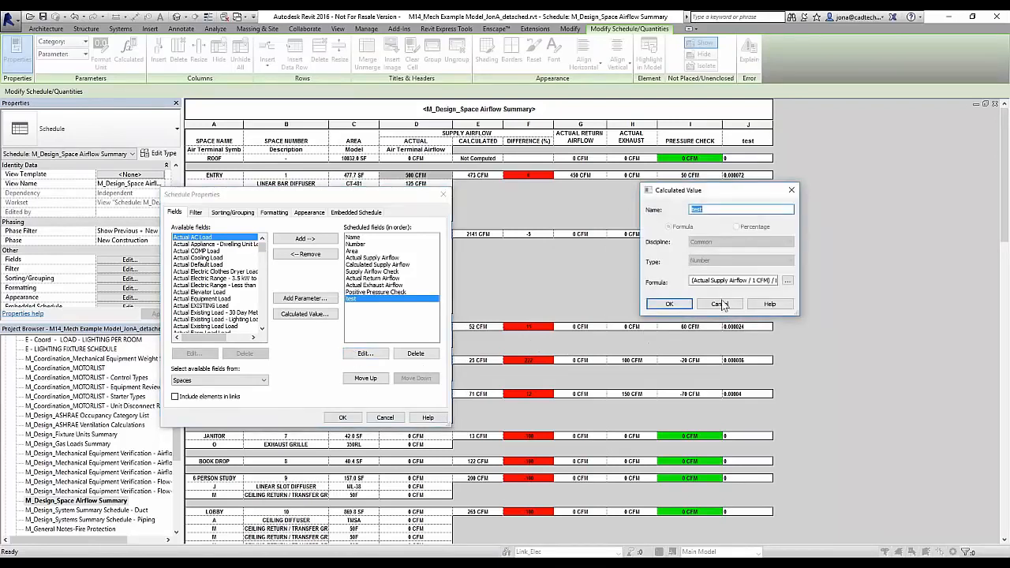
drag(755, 282, 789, 282)
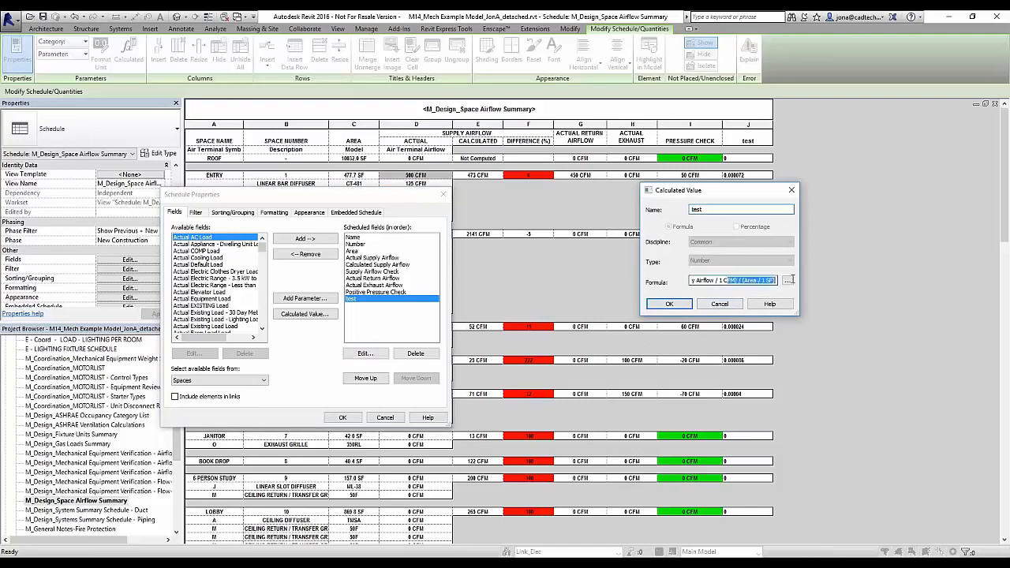
click(664, 306)
click(342, 417)
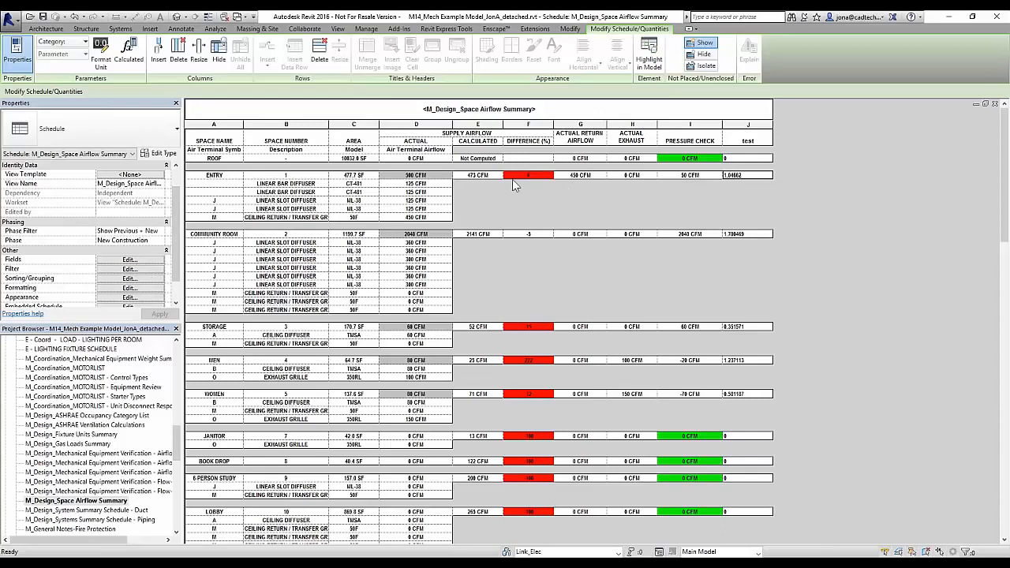
Open the Actual Supply Airflow field's conditional format and choose test as the field for an additional condition
click(440, 176)
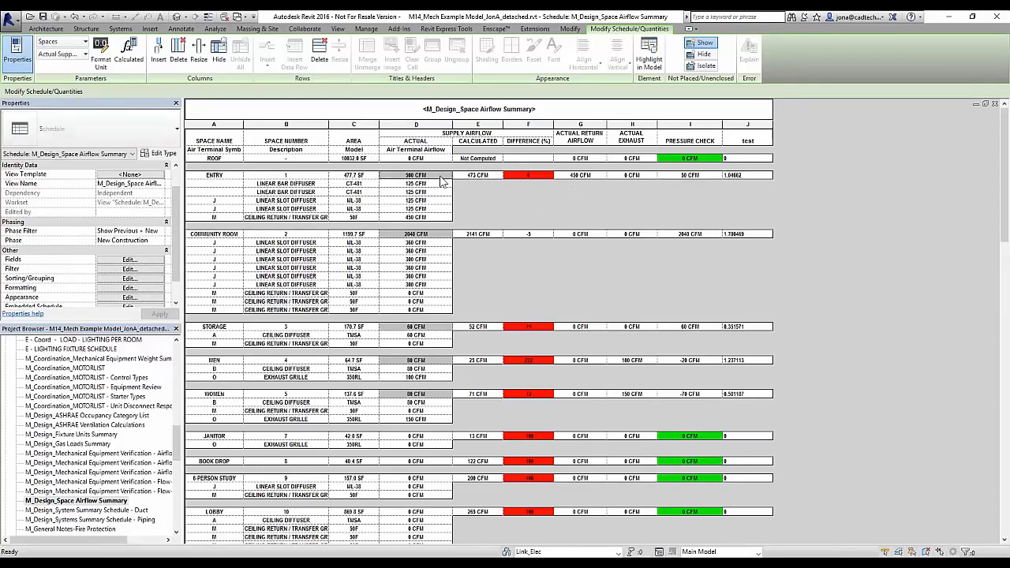
click(110, 289)
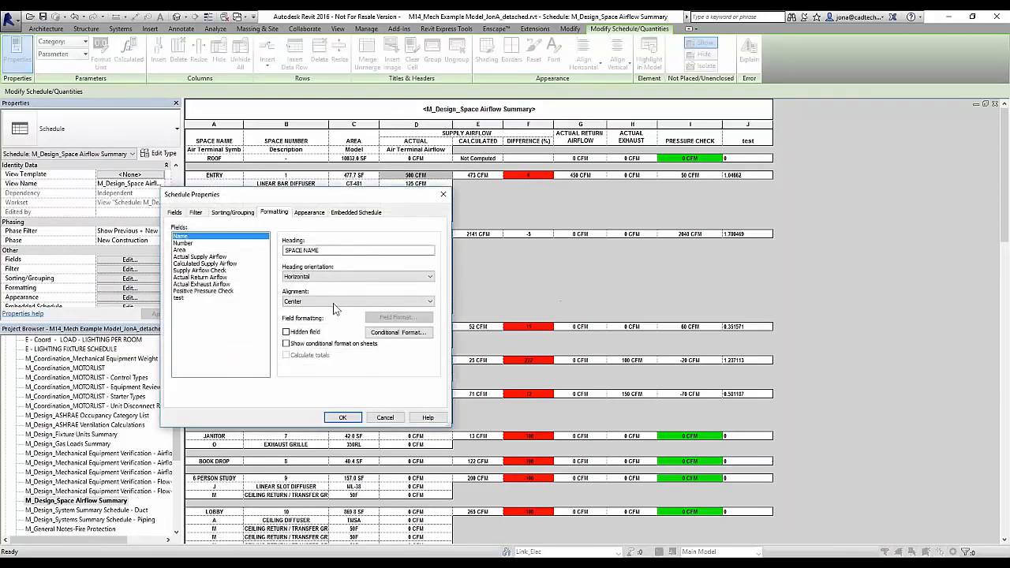
click(194, 257)
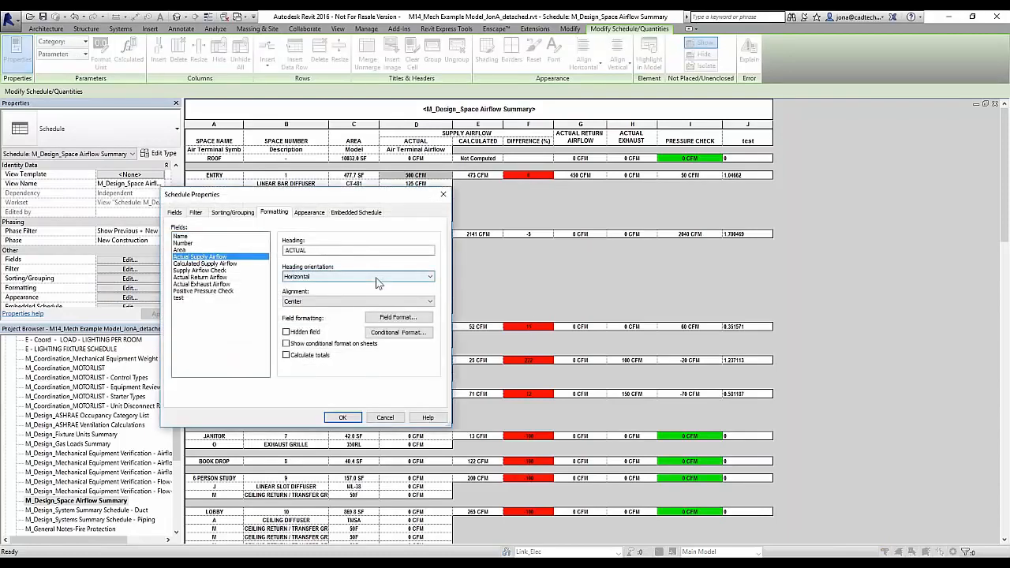
click(384, 331)
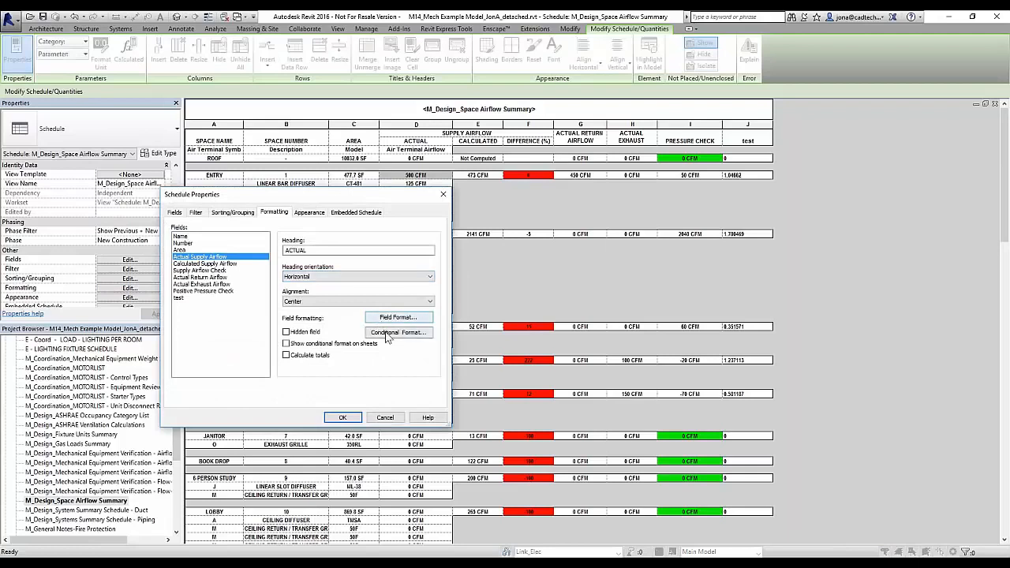
click(212, 280)
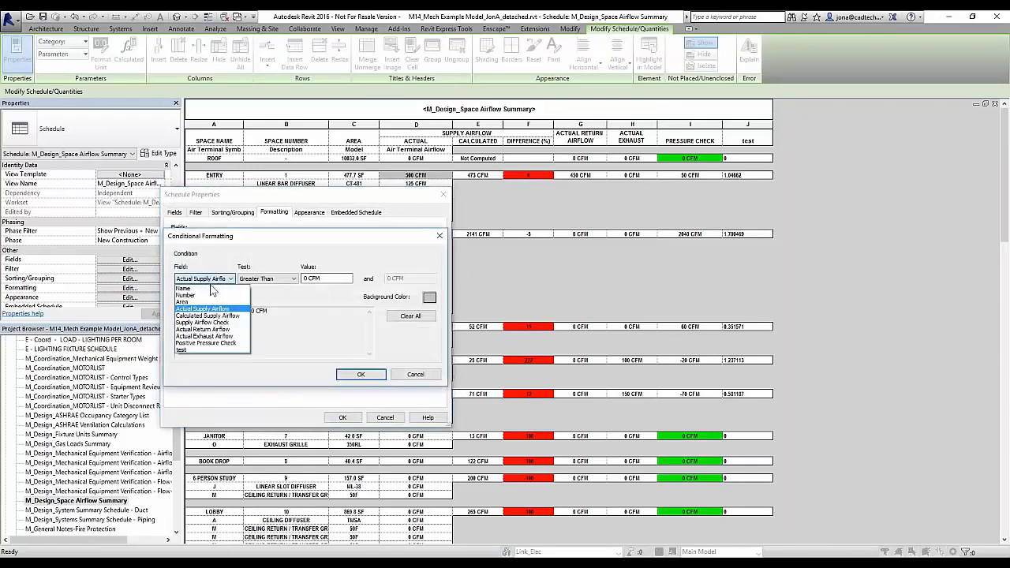
click(201, 354)
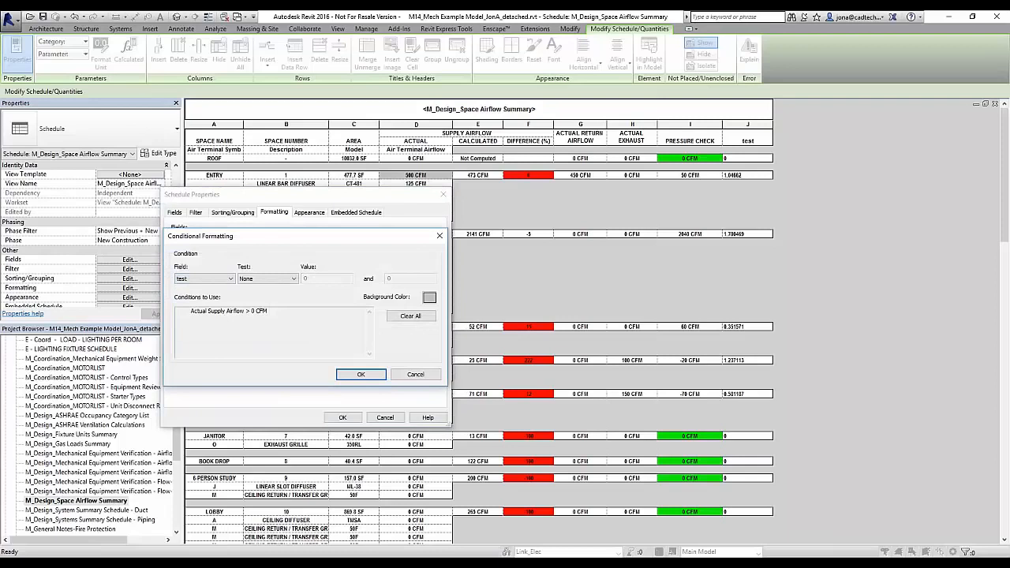
Set the condition on the test field to Not Between 0.9 and 1.1
click(286, 278)
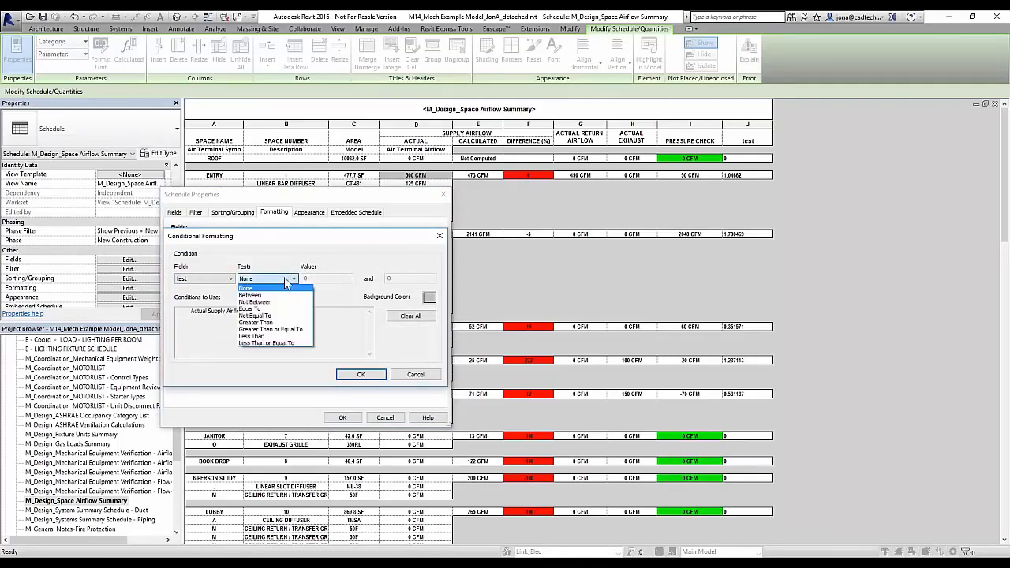
click(272, 302)
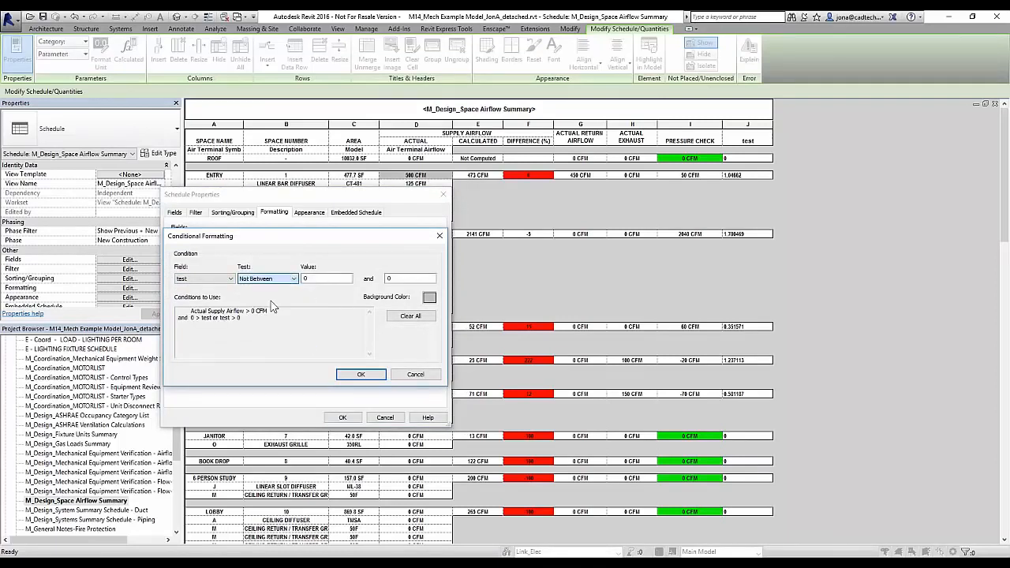
click(280, 280)
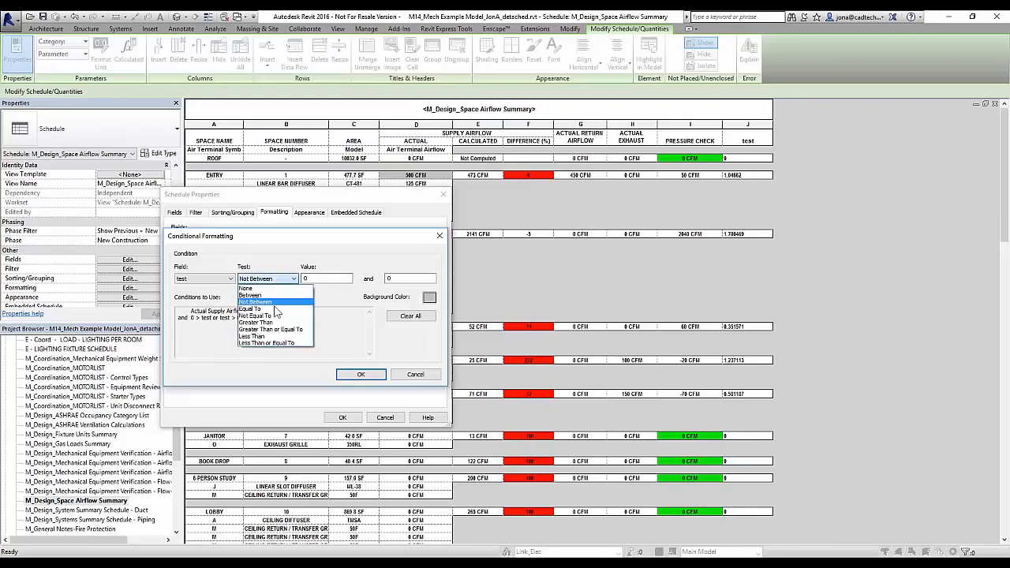
click(291, 281)
key(Tab)
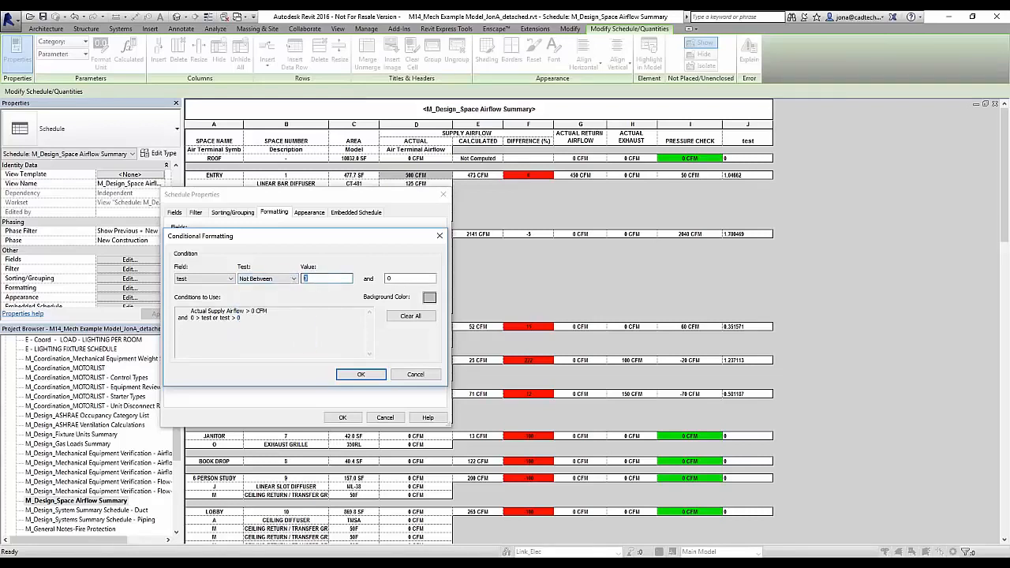
text(-0)
key(Tab)
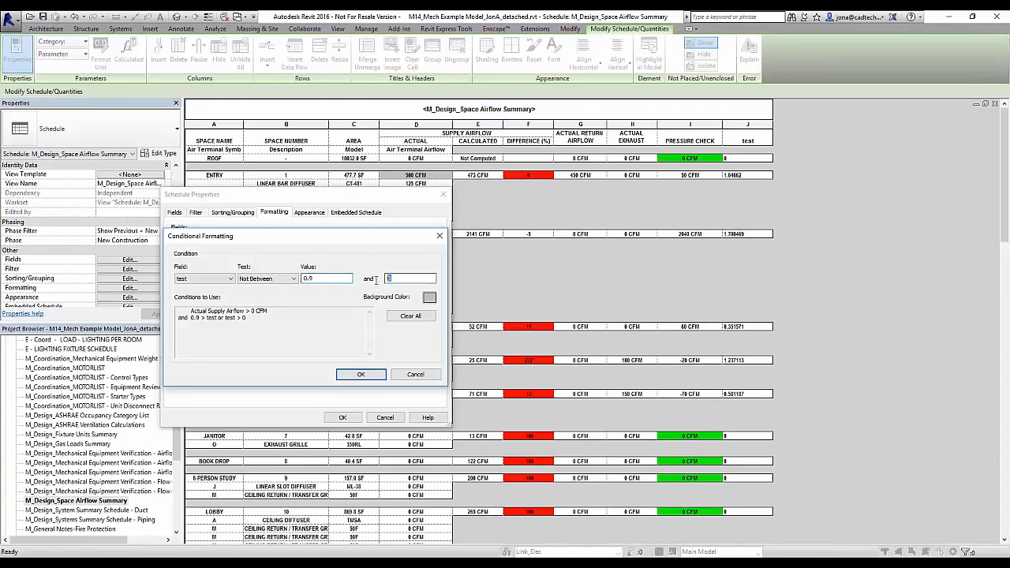
text(1)
key(BackSpace)
text(.25)
key(BackSpace)
text(1.1)
Set the conditional format's background color to green and apply the formatting to the airflow schedule
click(429, 297)
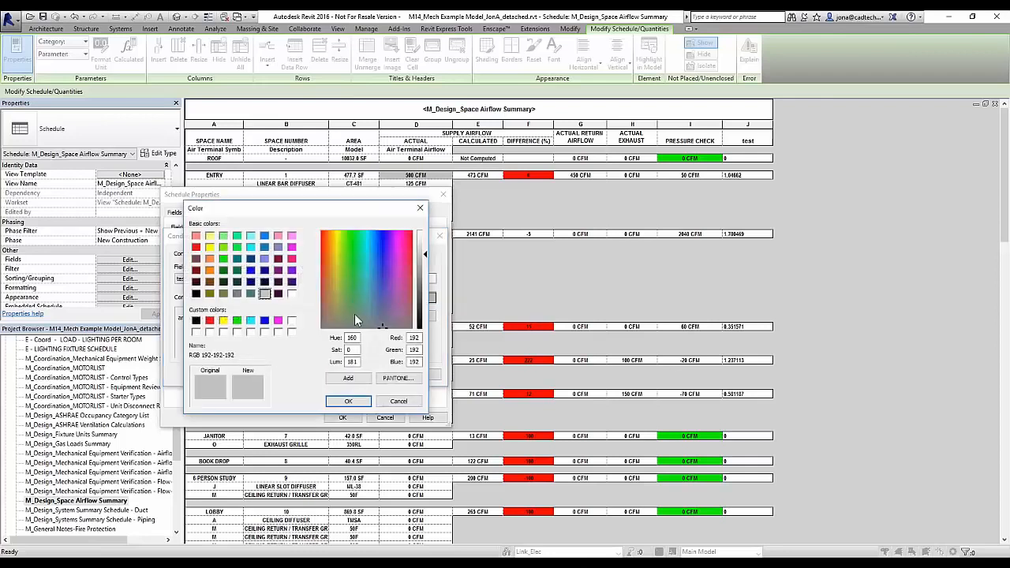
click(237, 321)
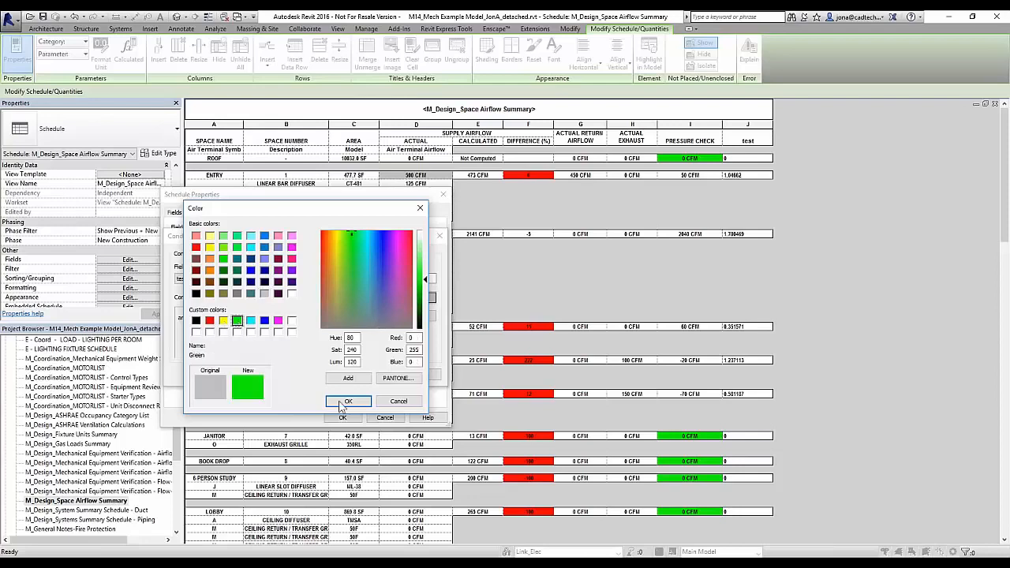
click(348, 401)
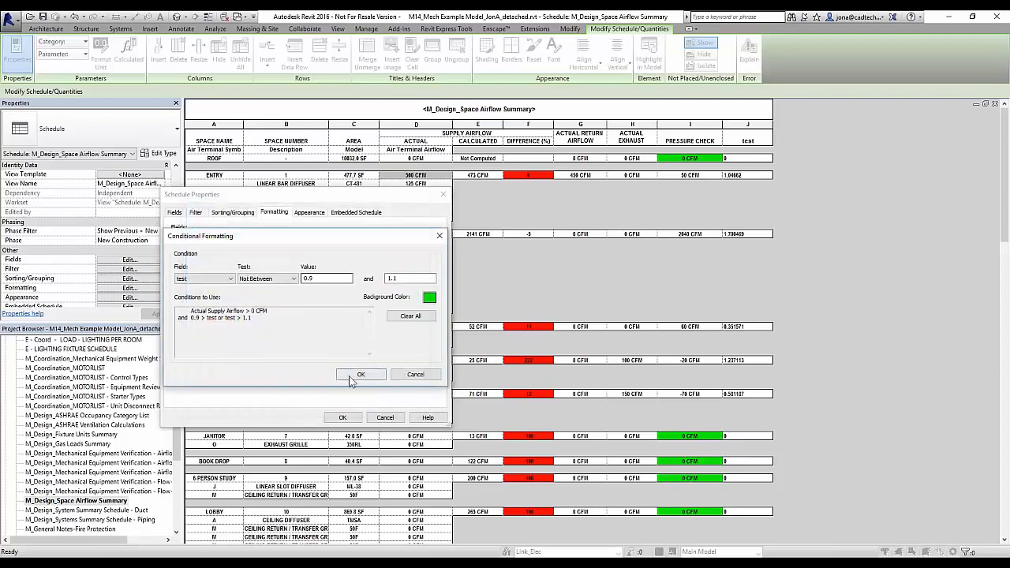
click(356, 374)
click(343, 419)
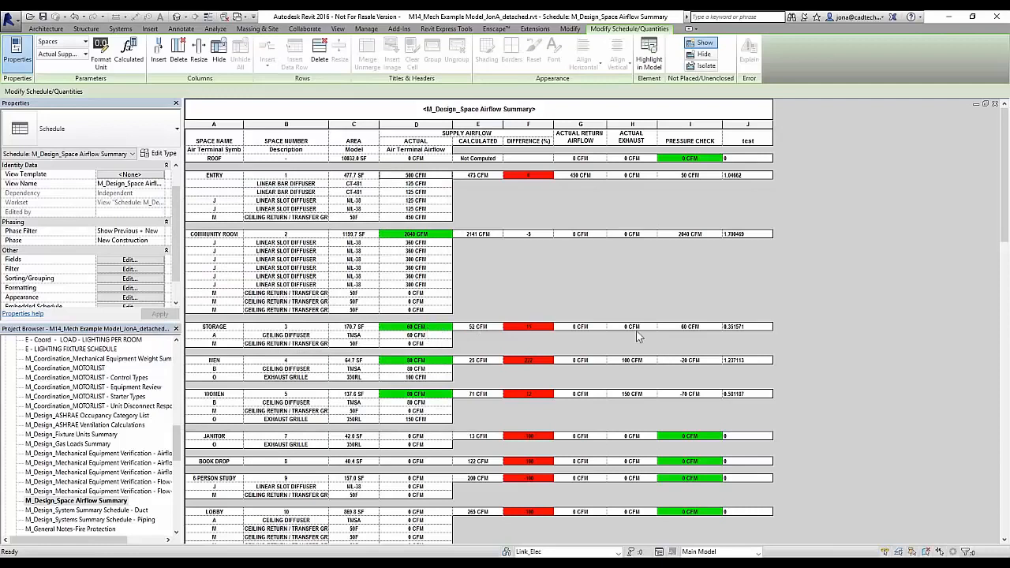
Set the airflow of the STORAGE space's ceiling diffuser to 160 CFM in the schedule
click(760, 331)
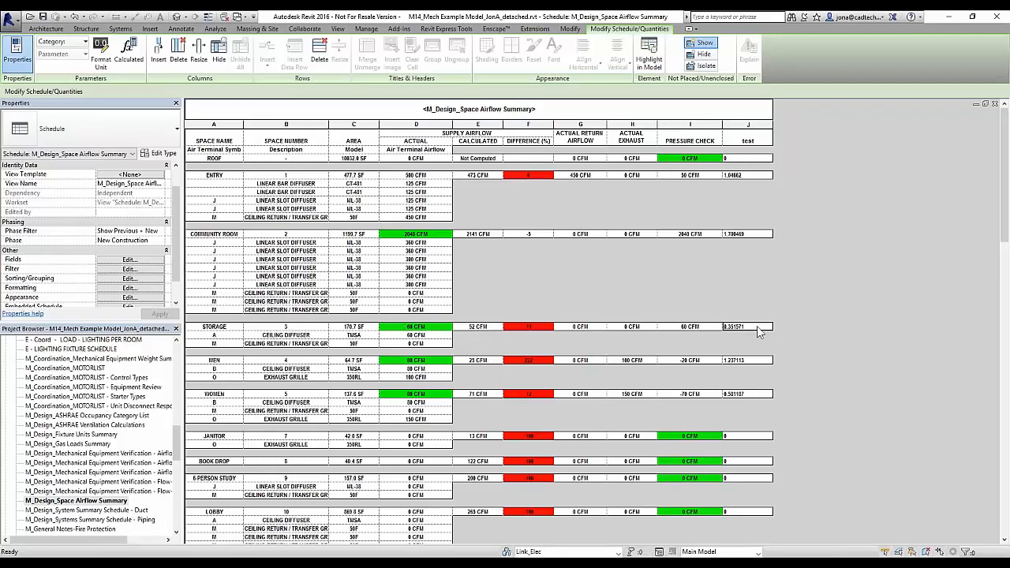
click(416, 334)
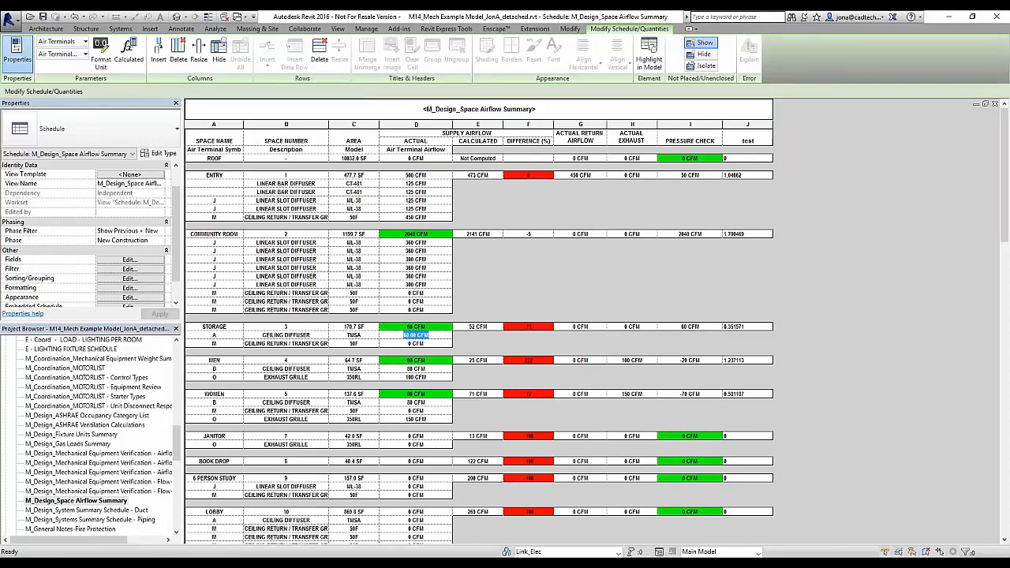
text(150)
key(BackSpace)
key(BackSpace)
text(60)
key(Return)
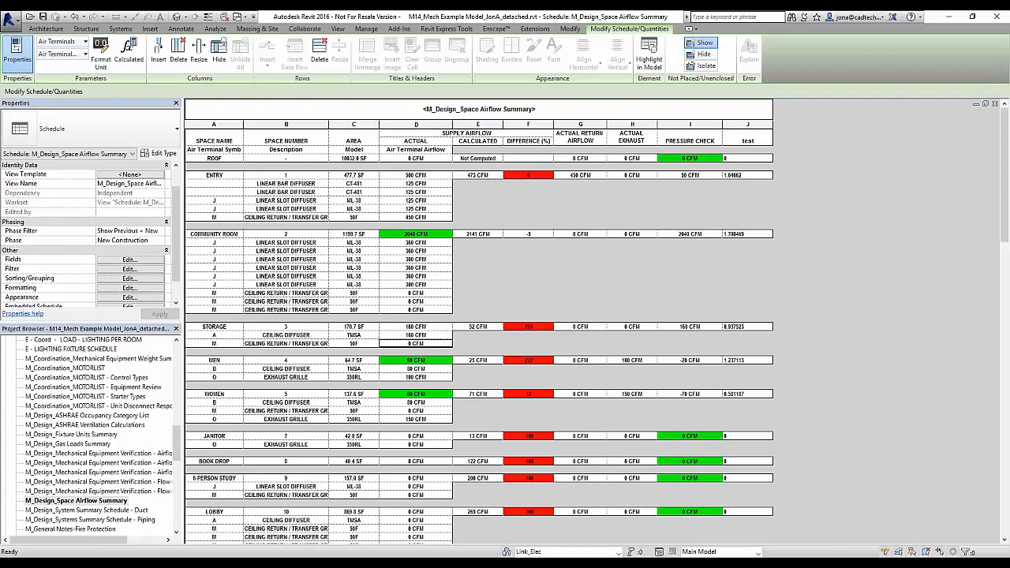
Highlight the STORAGE space's ceiling diffuser in the model from its schedule row, and keep the floor plan view shown
click(230, 336)
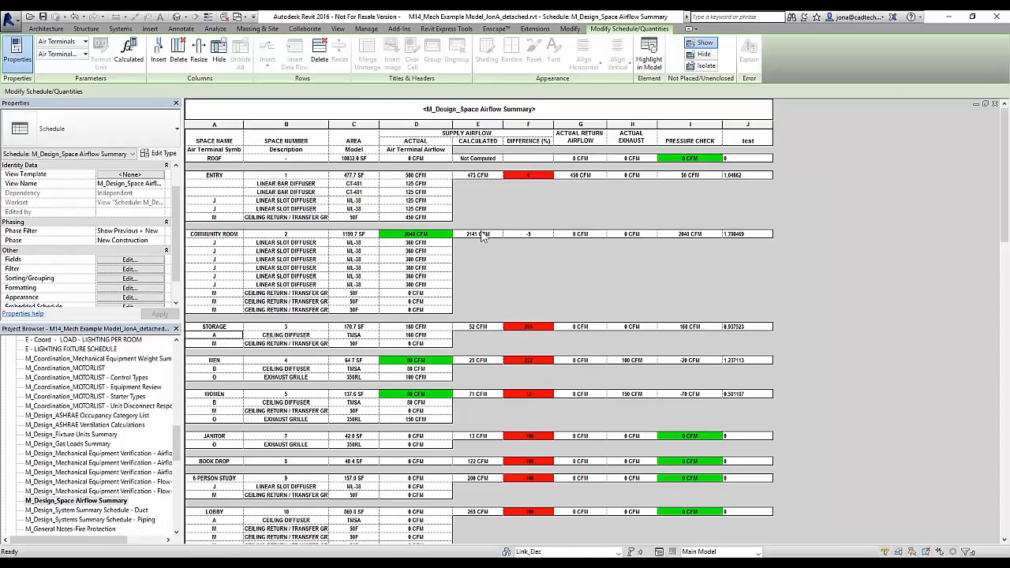
click(649, 57)
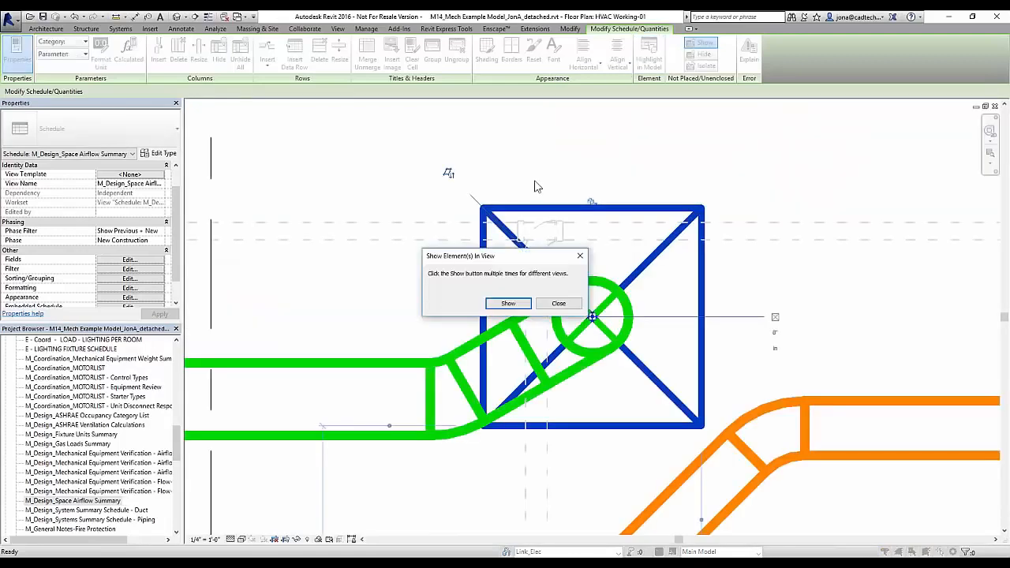
click(559, 303)
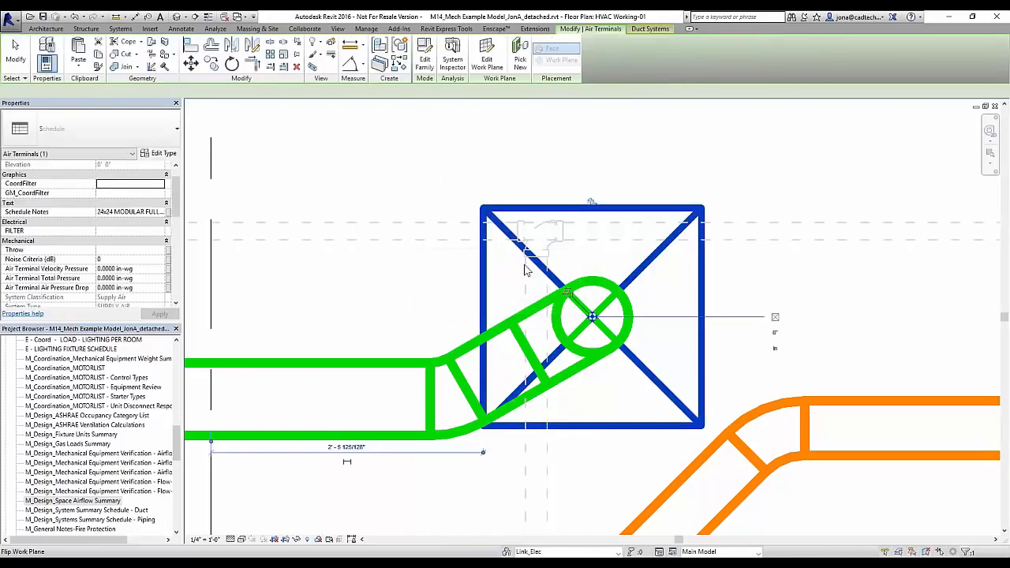
Inspect the STORAGE ceiling diffuser's flow value and its surroundings in the floor plan, then clear the selection
scroll(361, 191, down, 5)
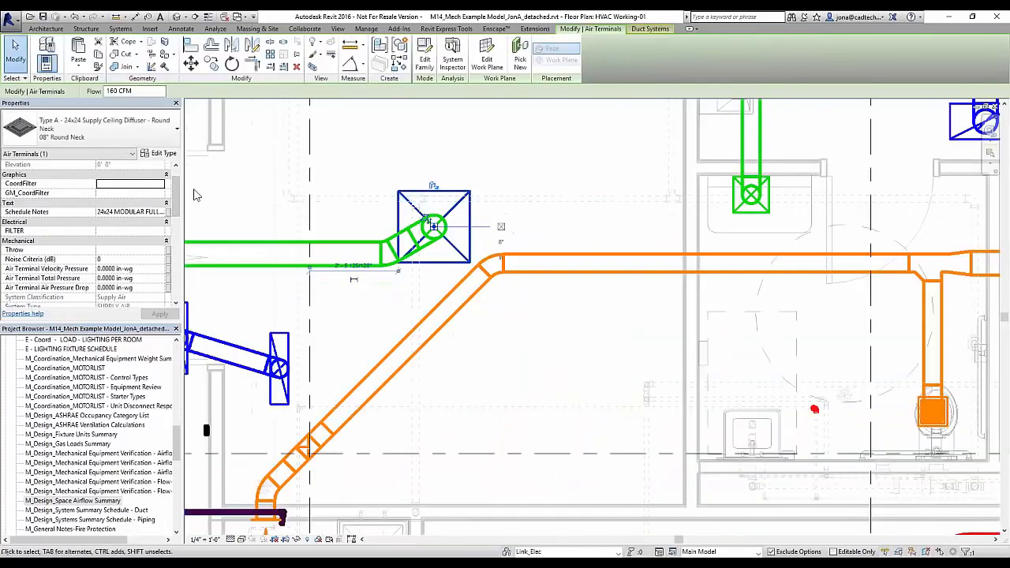
click(130, 90)
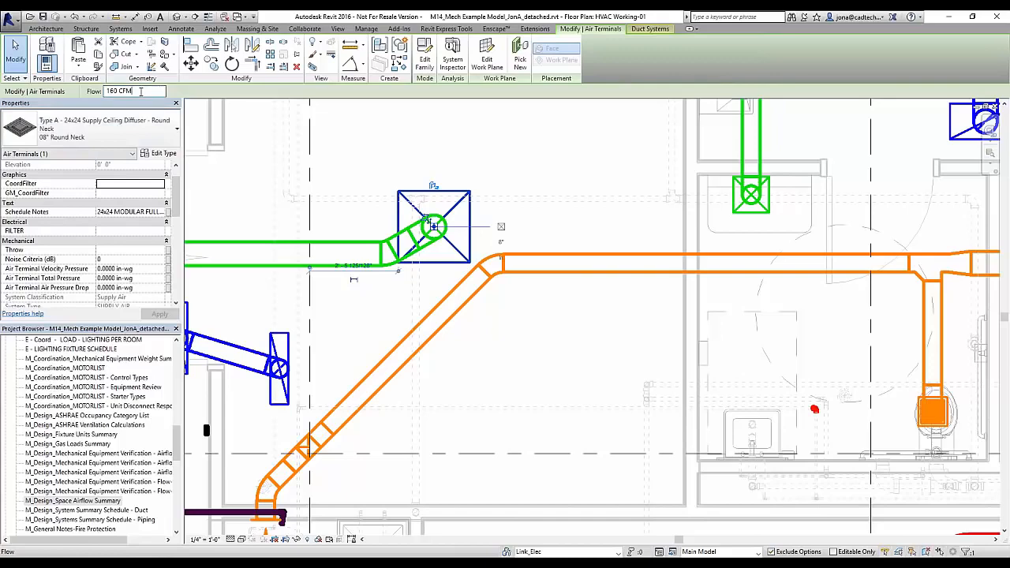
scroll(348, 230, down, 2)
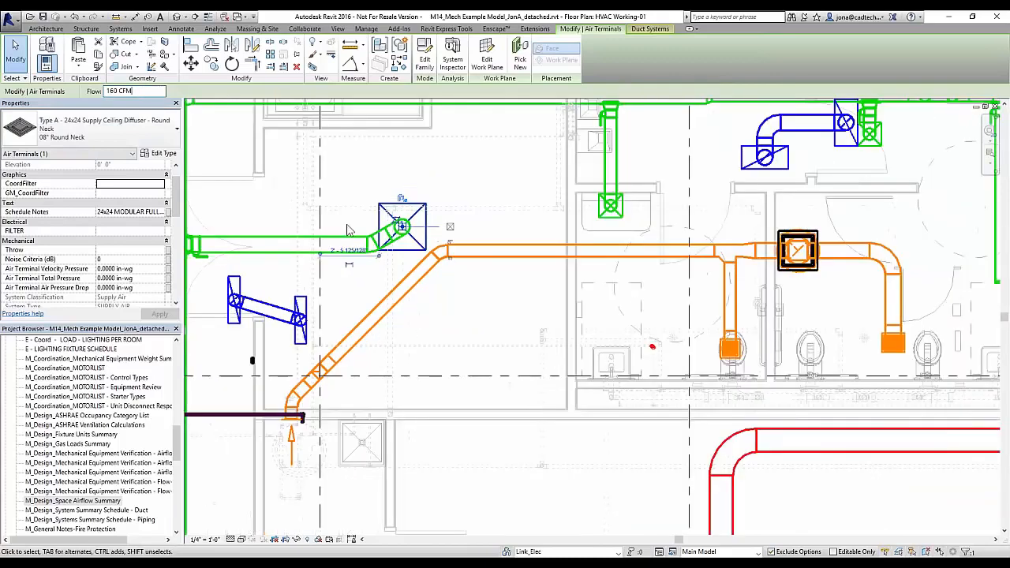
key(Tab)
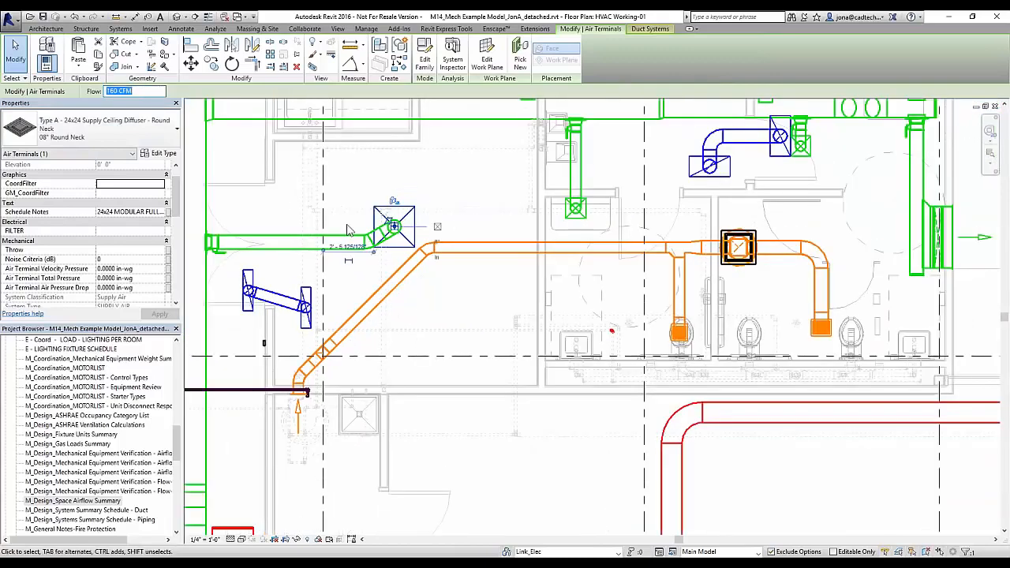
click(405, 235)
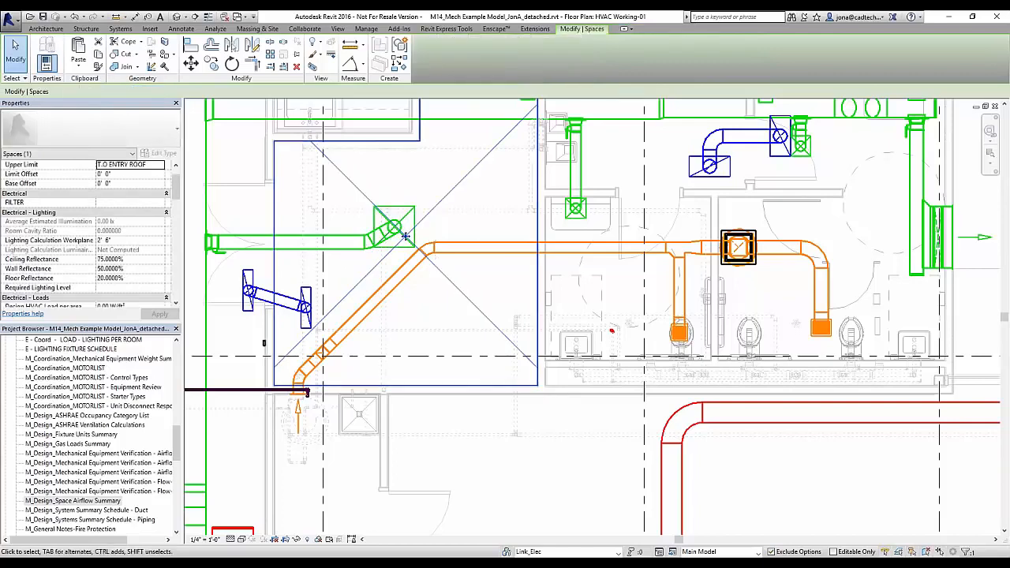
key(Escape)
Reopen the M_Design_Space Airflow Summary schedule and enter 365 CFM as the airflow of the COMMUNITY ROOM's first four linear slot diffusers
double_click(72, 501)
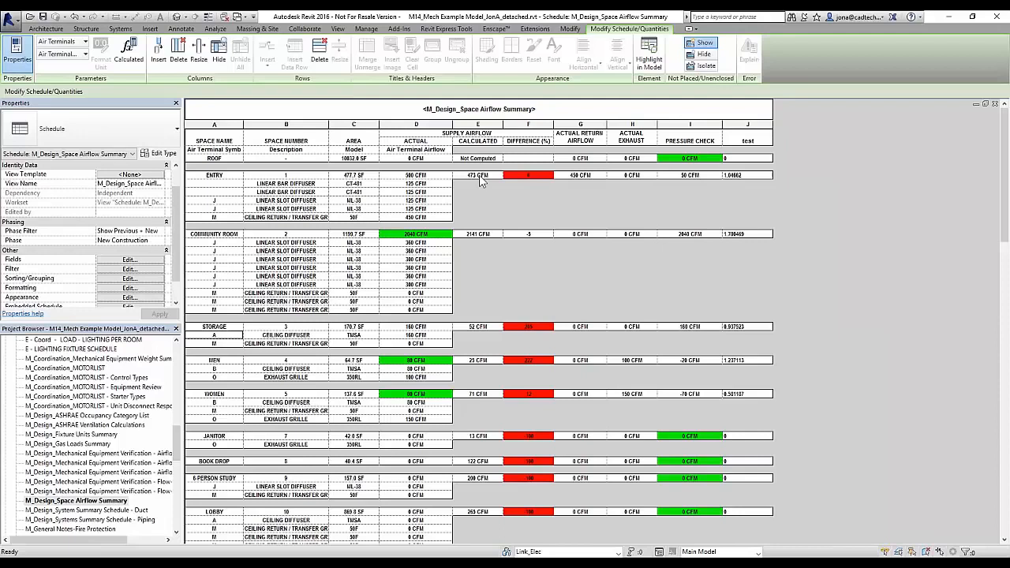
click(423, 242)
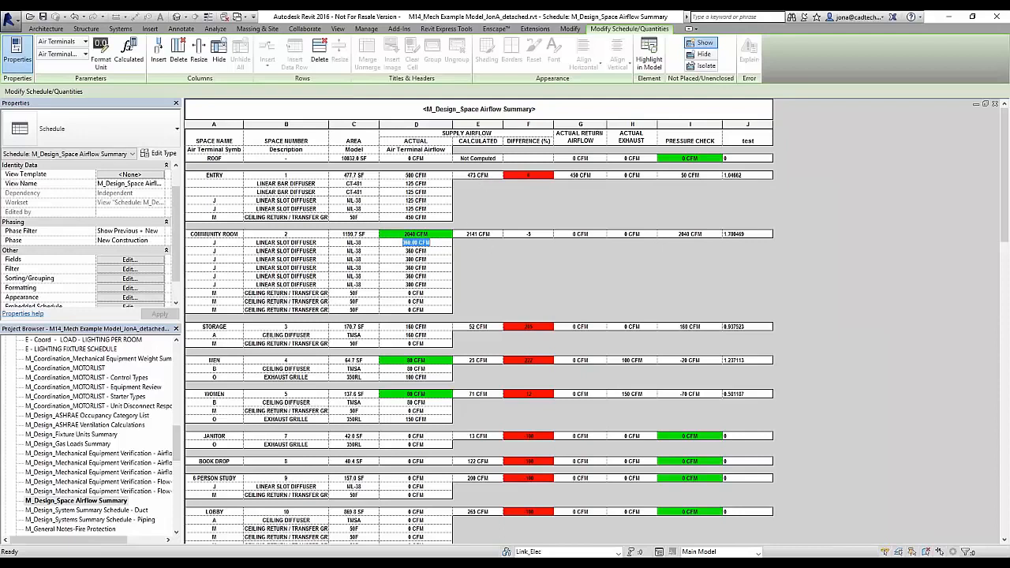
text(365)
key(Return)
text(365)
key(Return)
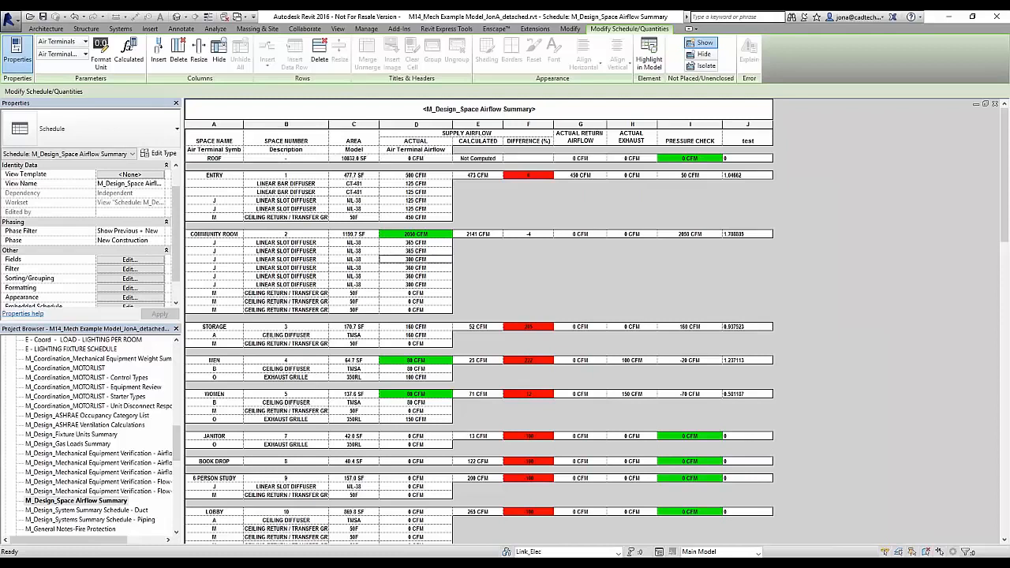
text(365)
key(Return)
text(365)
key(Return)
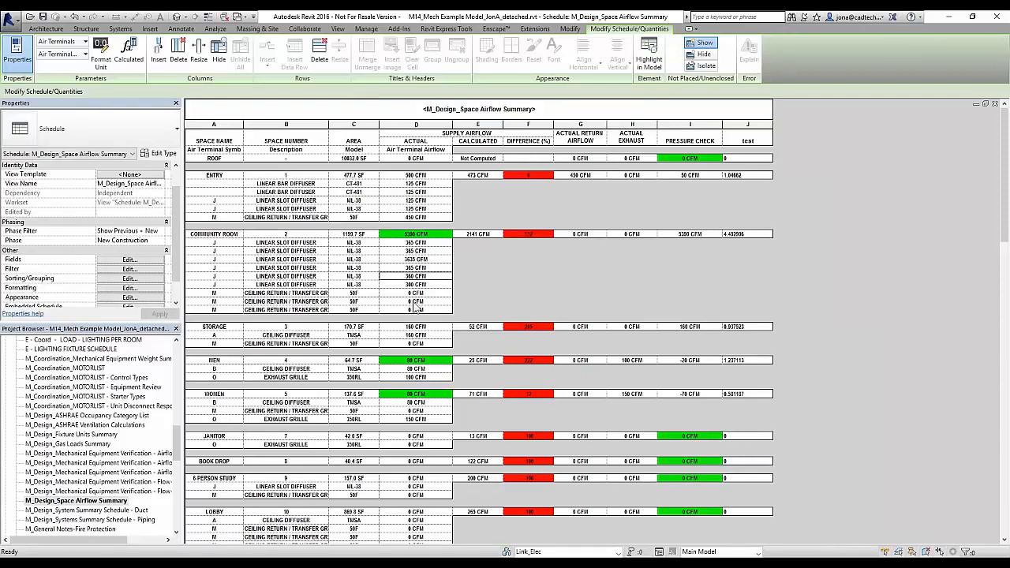
Correct the airflow of the COMMUNITY ROOM's third linear slot diffuser to 365 CFM
click(413, 258)
key(BackSpace)
key(BackSpace)
key(BackSpace)
key(Delete)
key(Delete)
key(Delete)
key(Delete)
key(Delete)
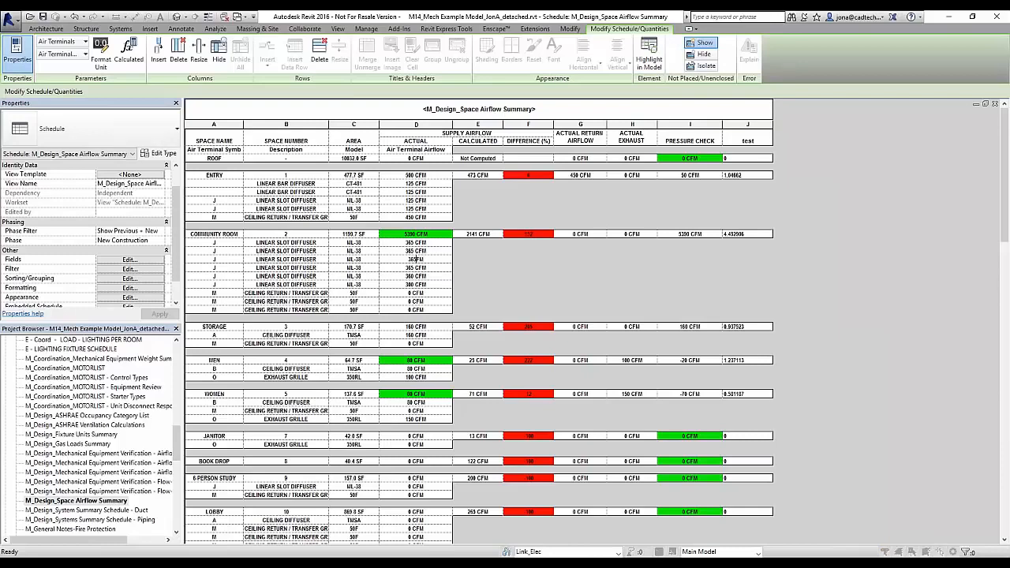
key(Return)
click(569, 289)
drag(407, 261, 441, 261)
text(365)
key(Return)
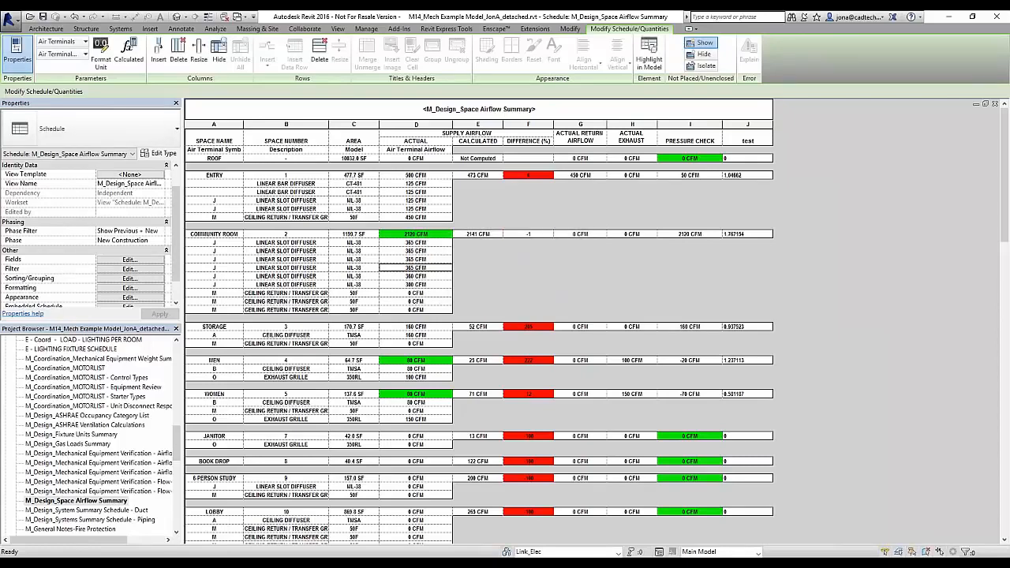
Set the COMMUNITY ROOM's fifth linear slot diffuser to 365 CFM and open the first ceiling return grille's airflow for editing
click(430, 276)
text(365)
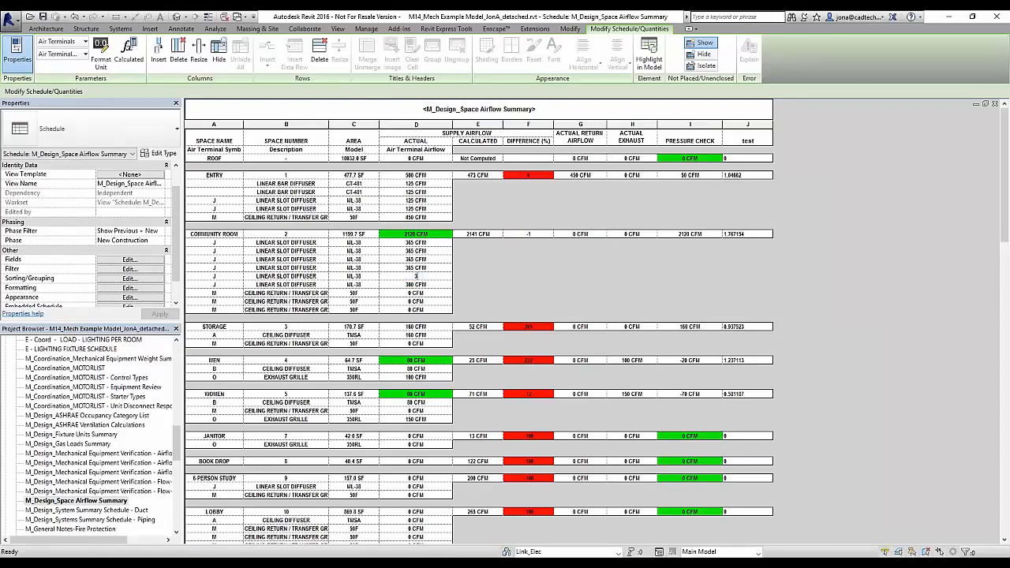
key(Return)
click(434, 293)
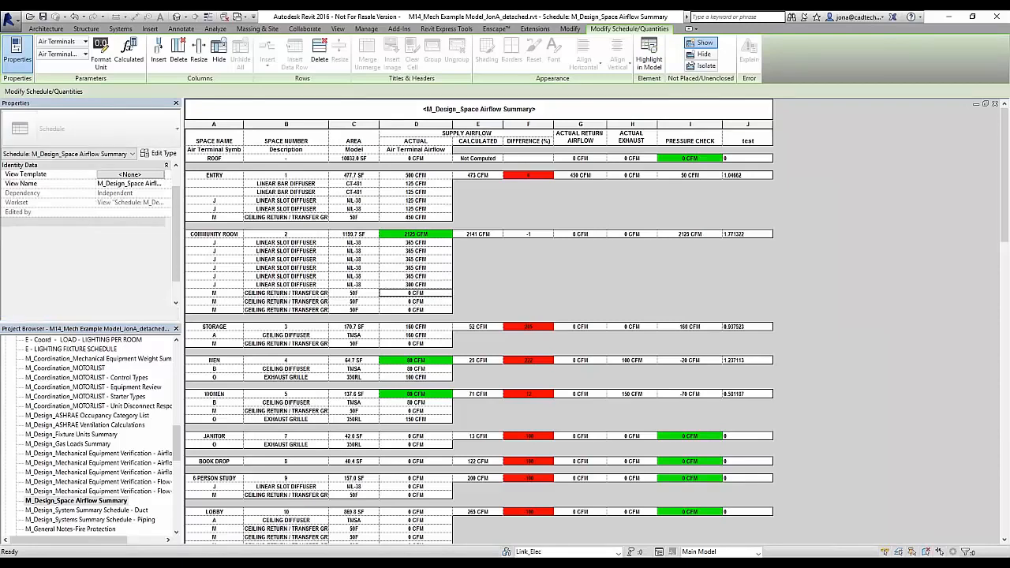
click(286, 293)
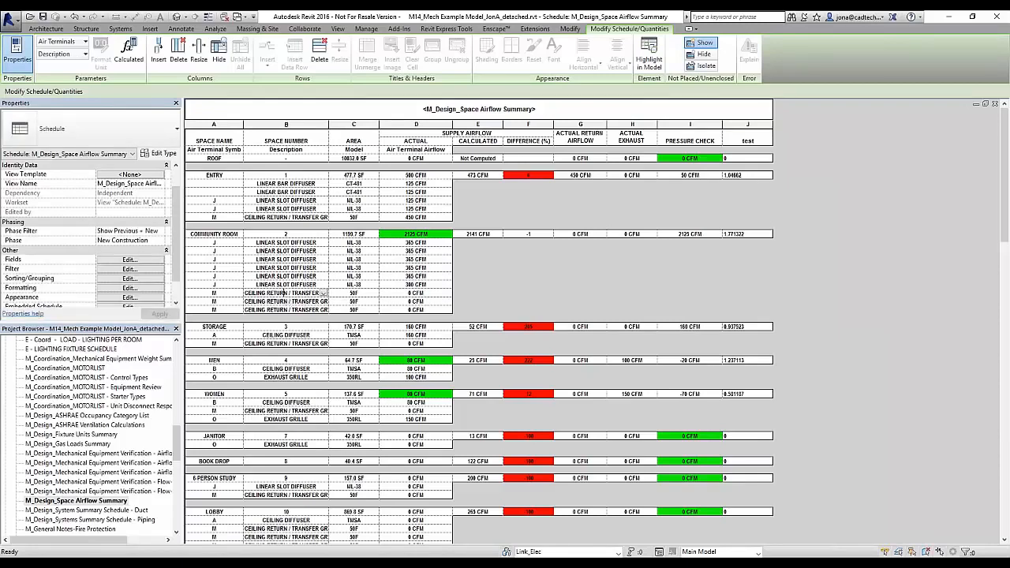
click(433, 294)
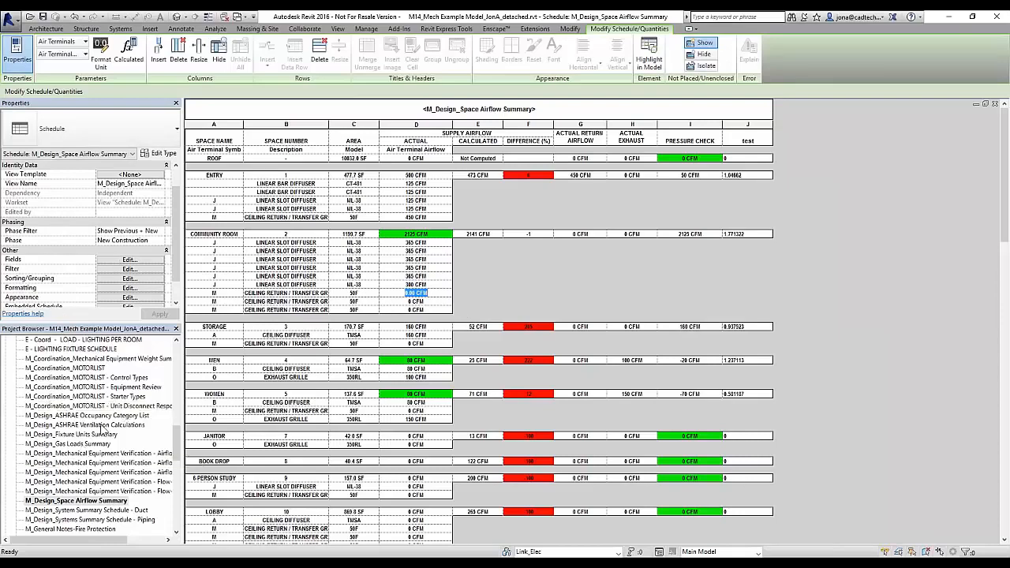
Browse the project's schedules and open the E - LIGHTING FIXTURE SCHEDULE
click(103, 436)
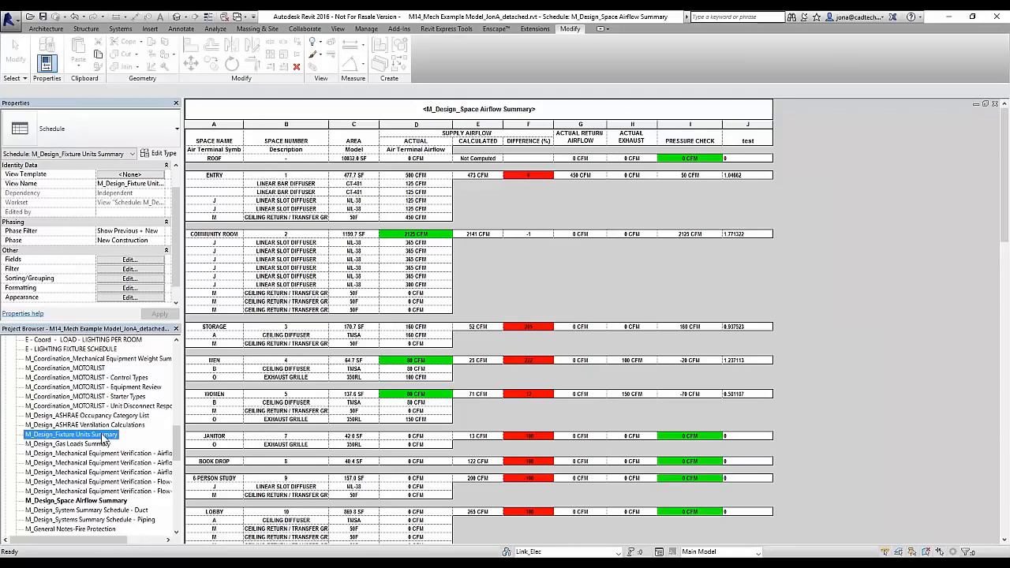
scroll(103, 438, up, 1)
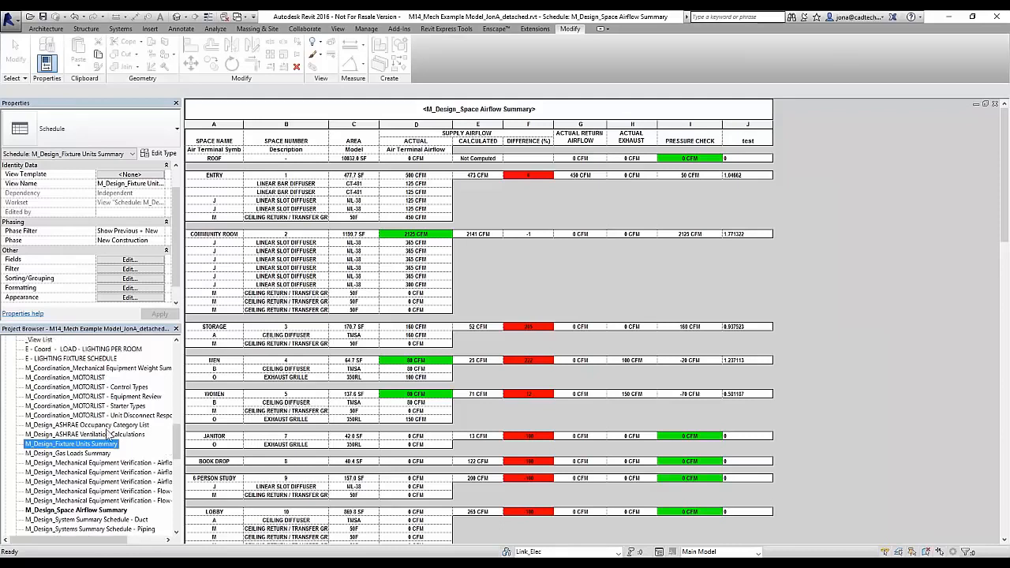
click(91, 360)
click(93, 350)
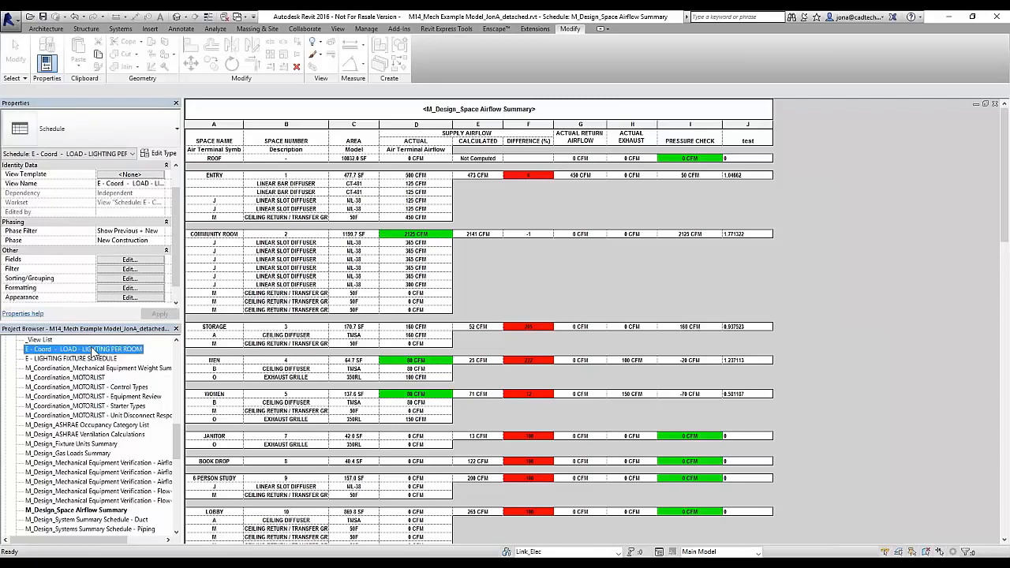
double_click(93, 350)
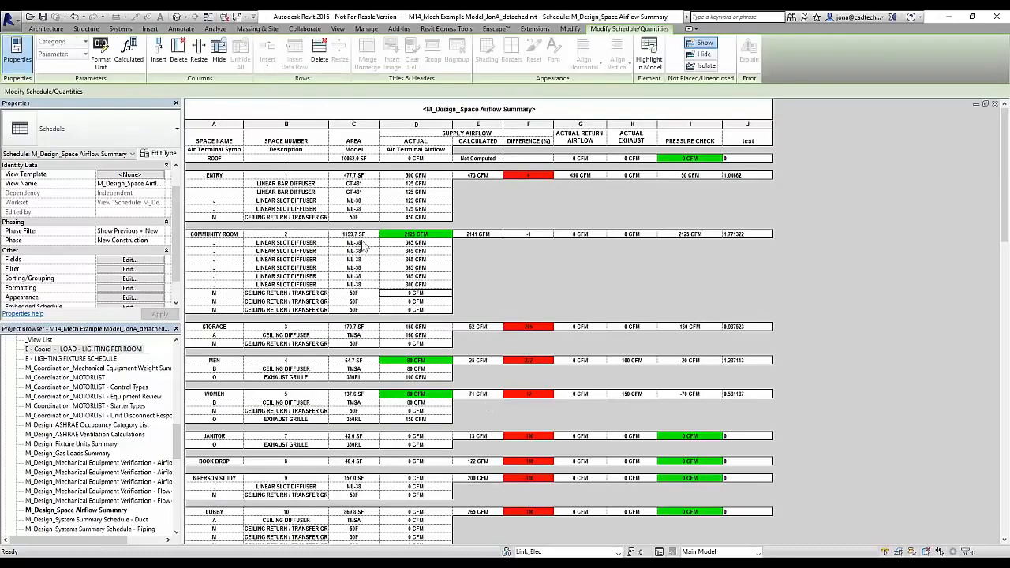
double_click(69, 360)
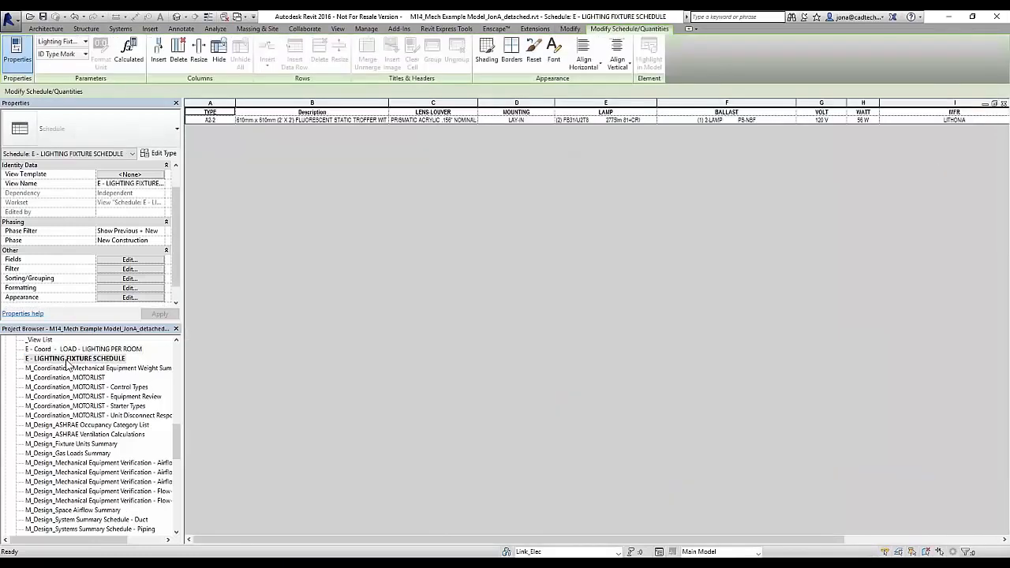
Open the E - Coord - LOAD - LIGHTING PER ROOM schedule from the project's schedules
click(90, 464)
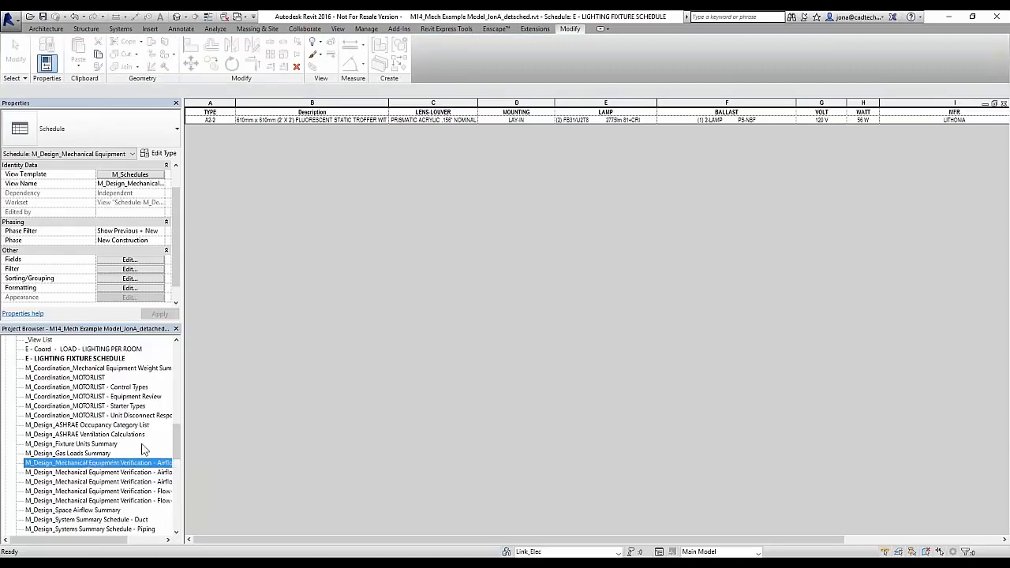
mouse_move(177, 443)
mouse_down()
mouse_move(177, 454)
mouse_move(176, 433)
mouse_move(175, 448)
mouse_up()
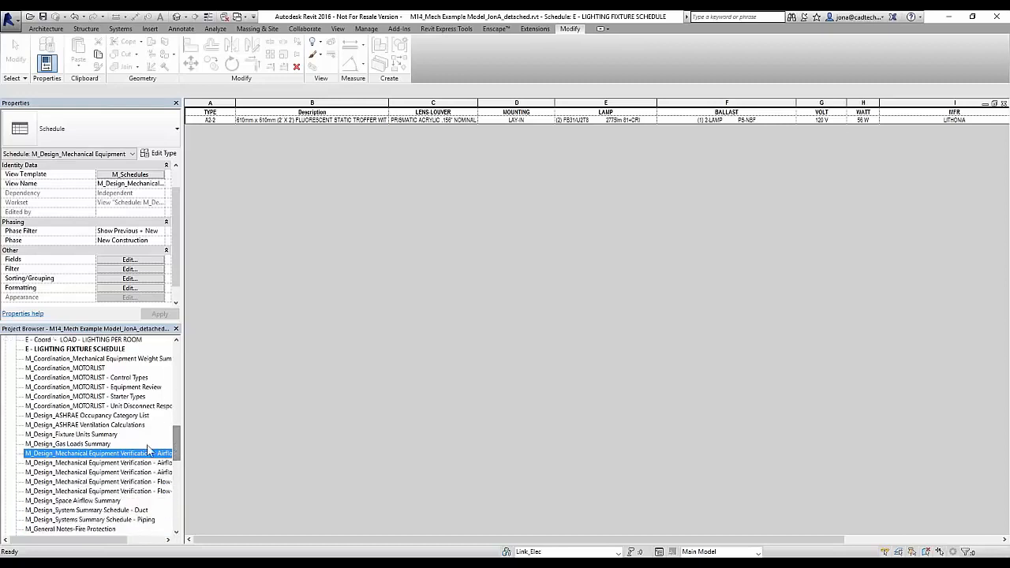
click(88, 435)
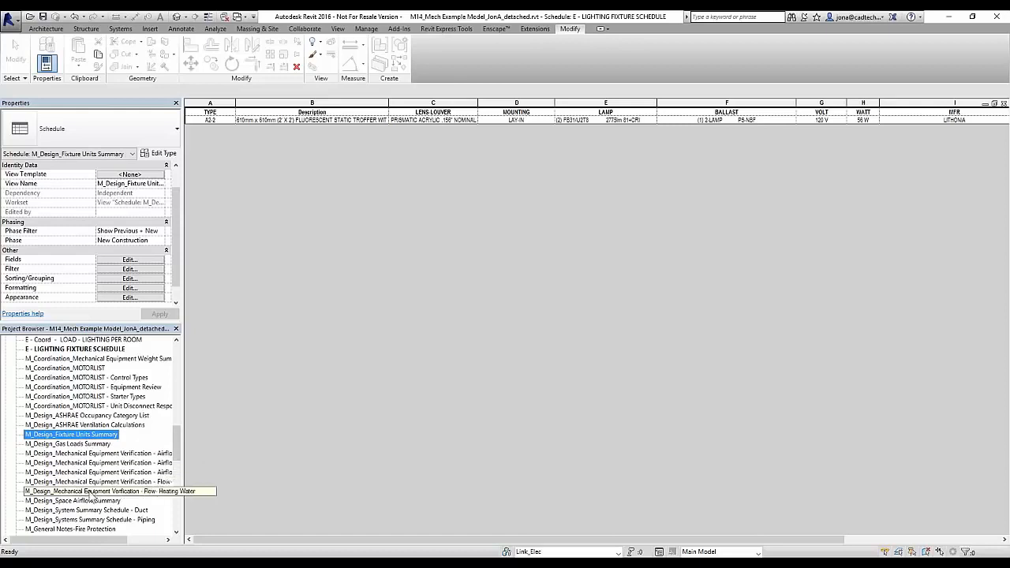
drag(178, 454, 179, 439)
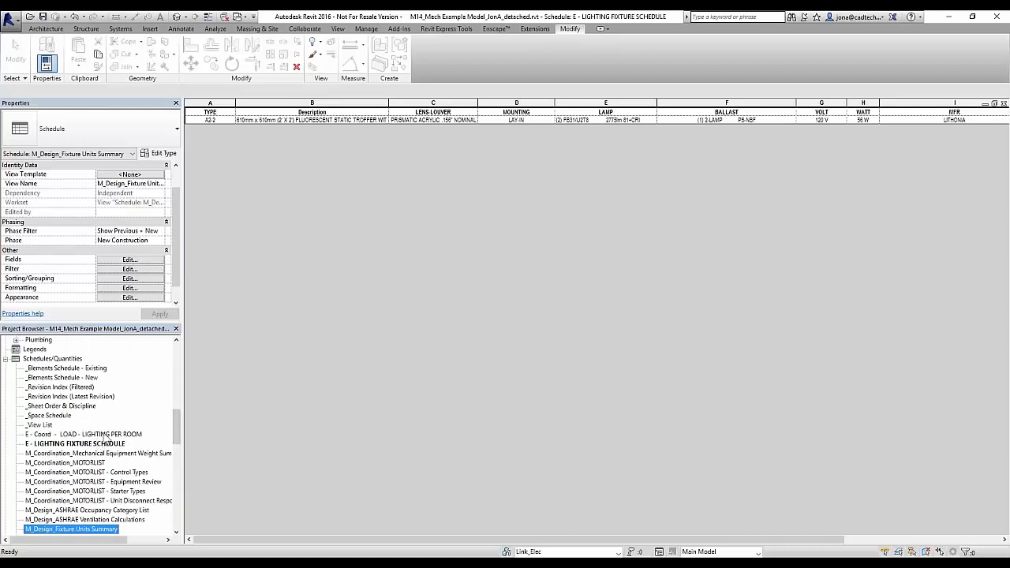
double_click(105, 436)
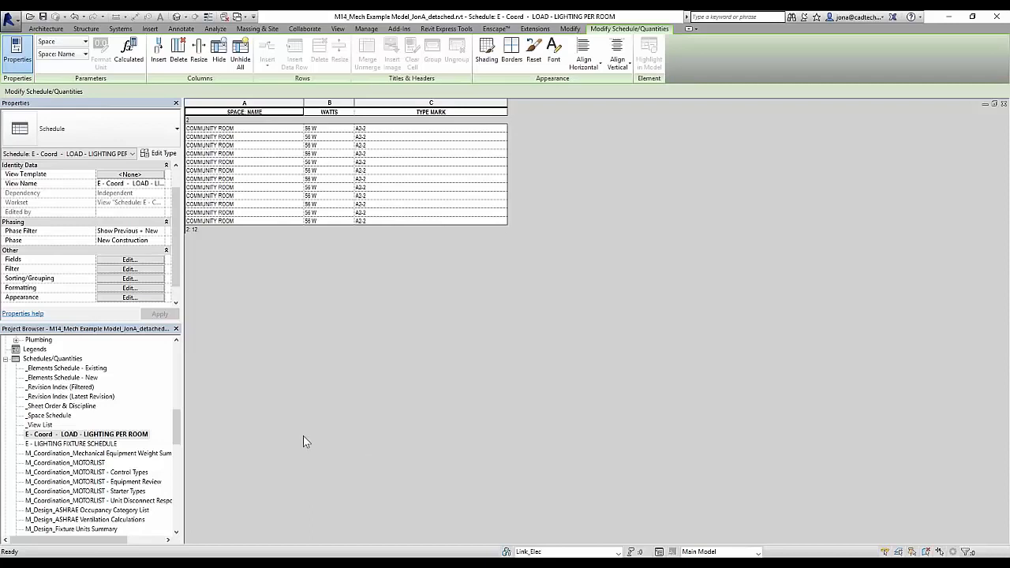
Review the full list of open views, widening it to read the complete names, and close it without switching
click(240, 17)
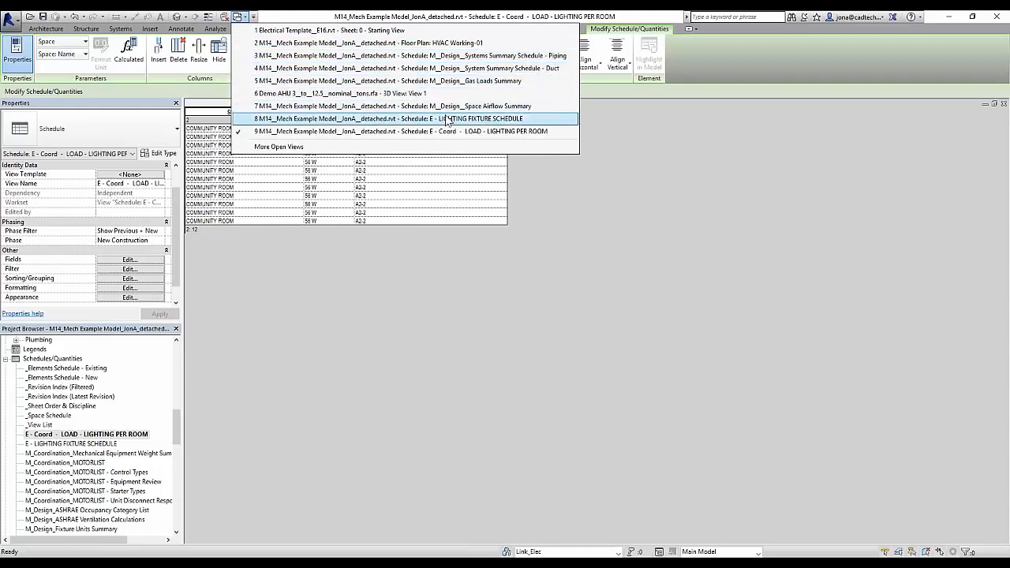
click(373, 148)
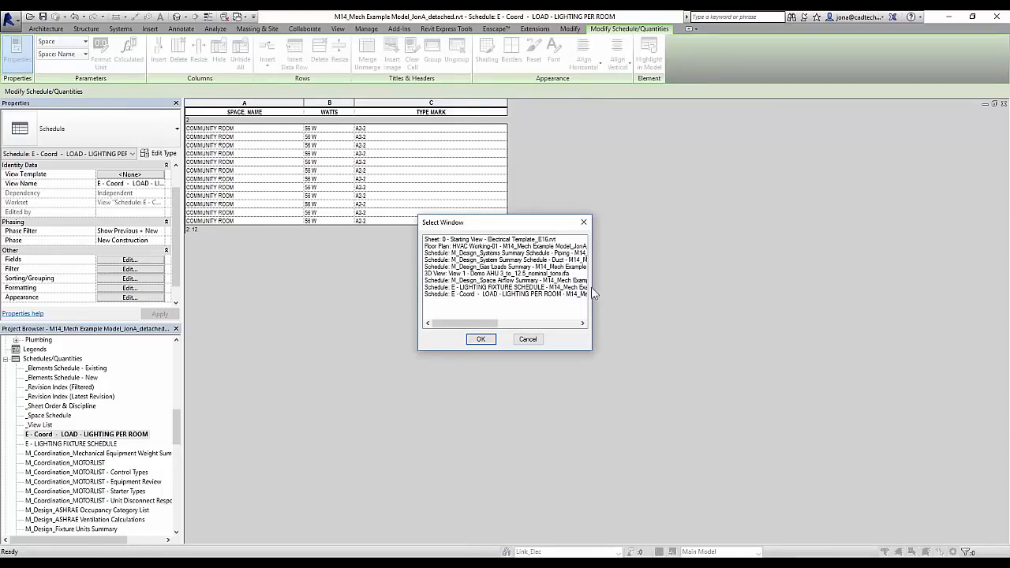
drag(592, 294, 733, 286)
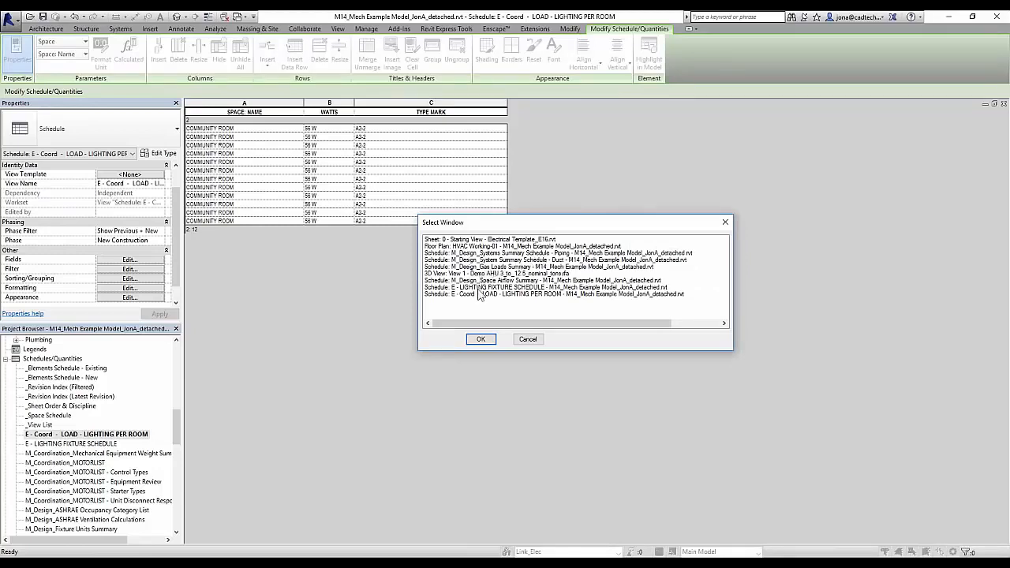
click(726, 222)
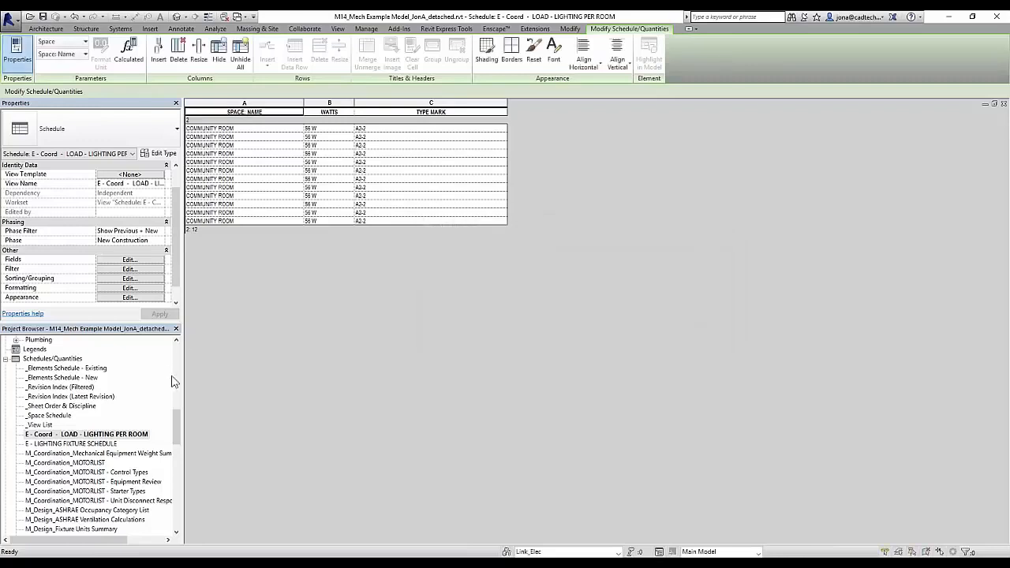
click(84, 445)
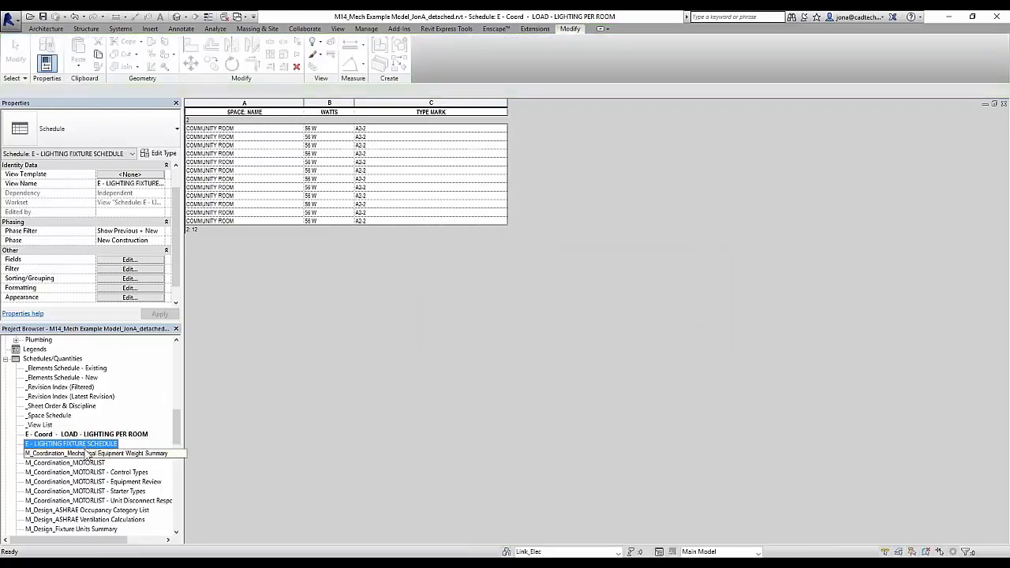
click(246, 391)
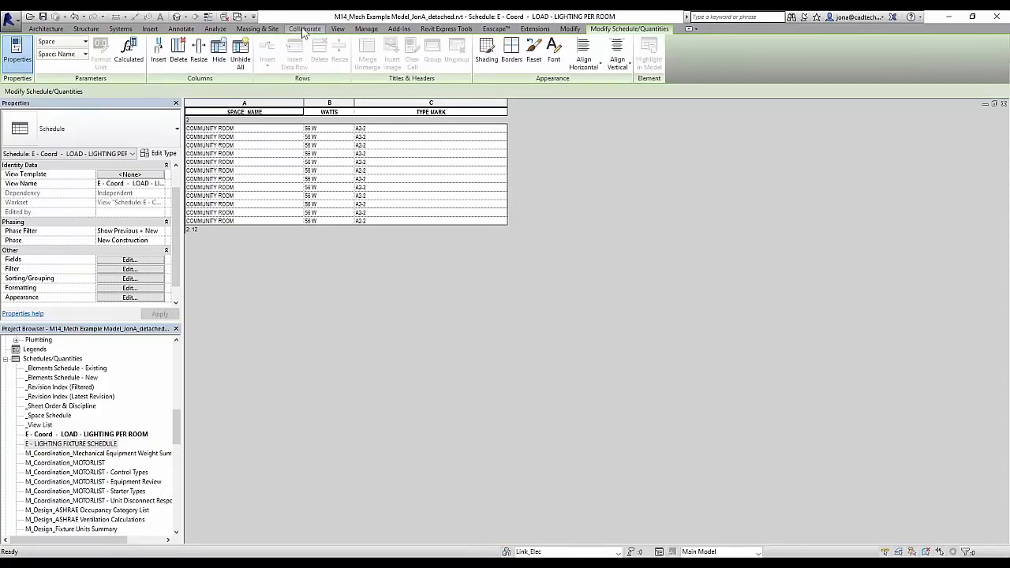
Start a new schedule or quantities view and choose Spaces as its category
click(339, 29)
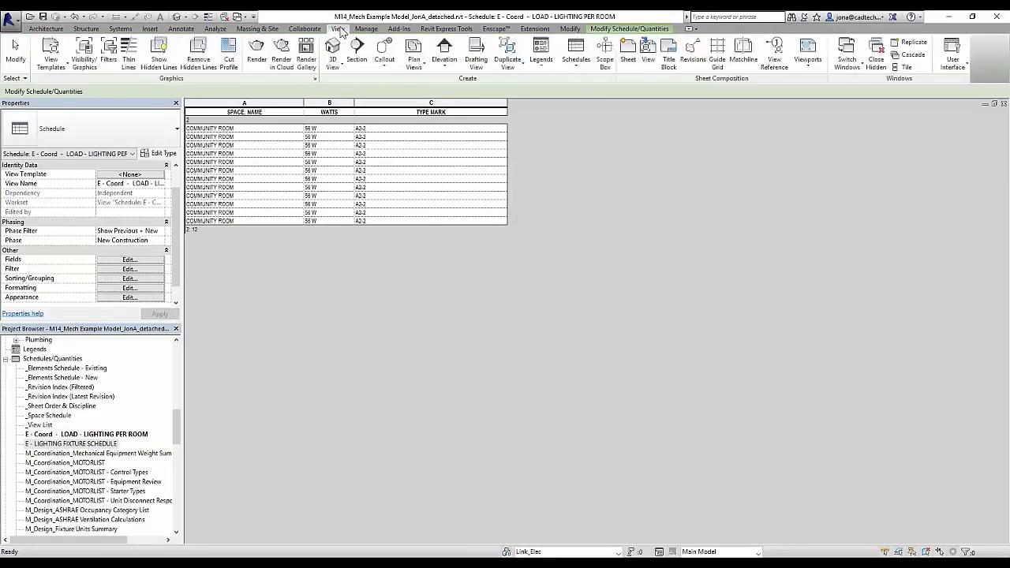
click(571, 53)
click(593, 82)
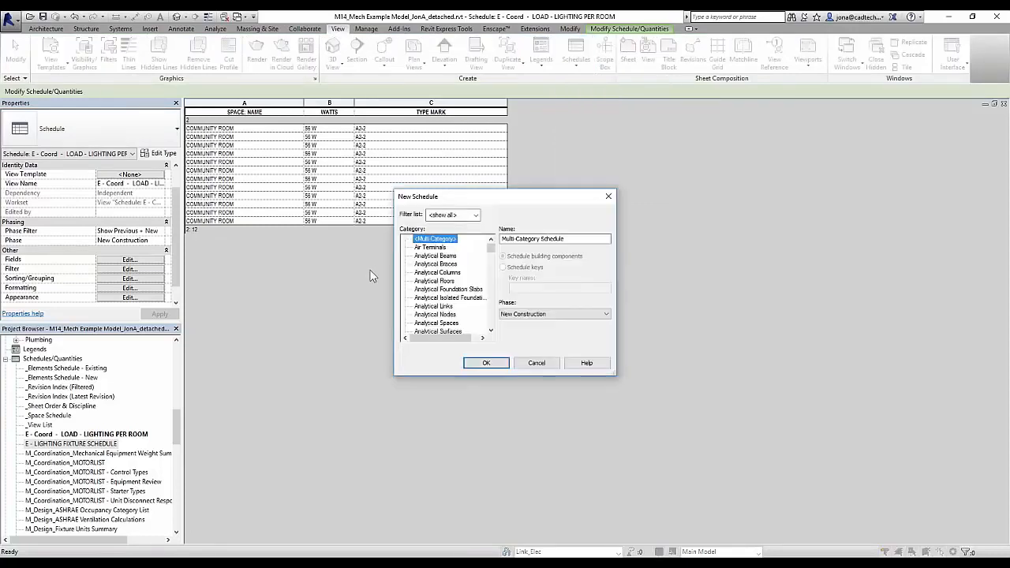
click(429, 265)
key(s)
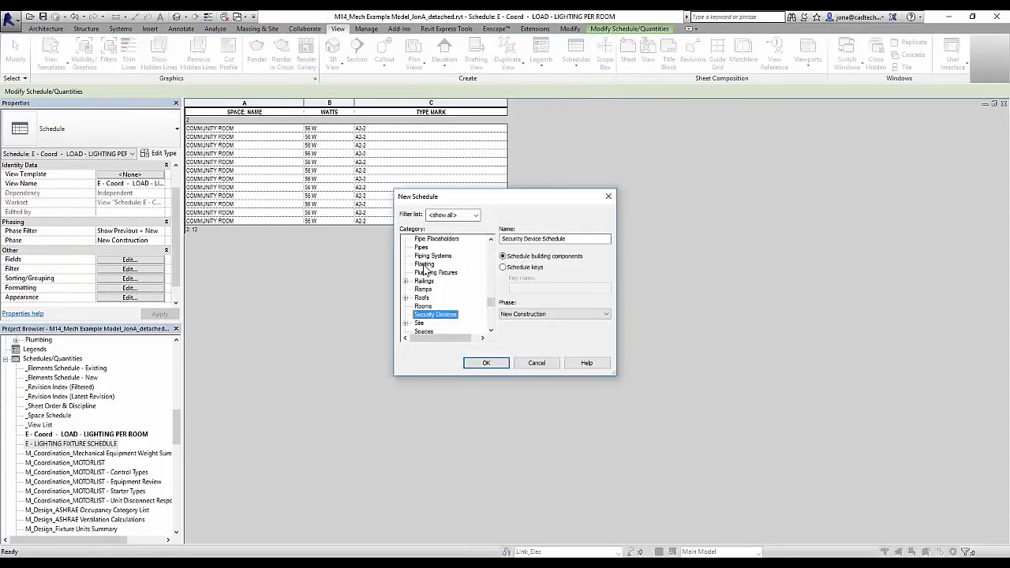
scroll(425, 314, down, 1)
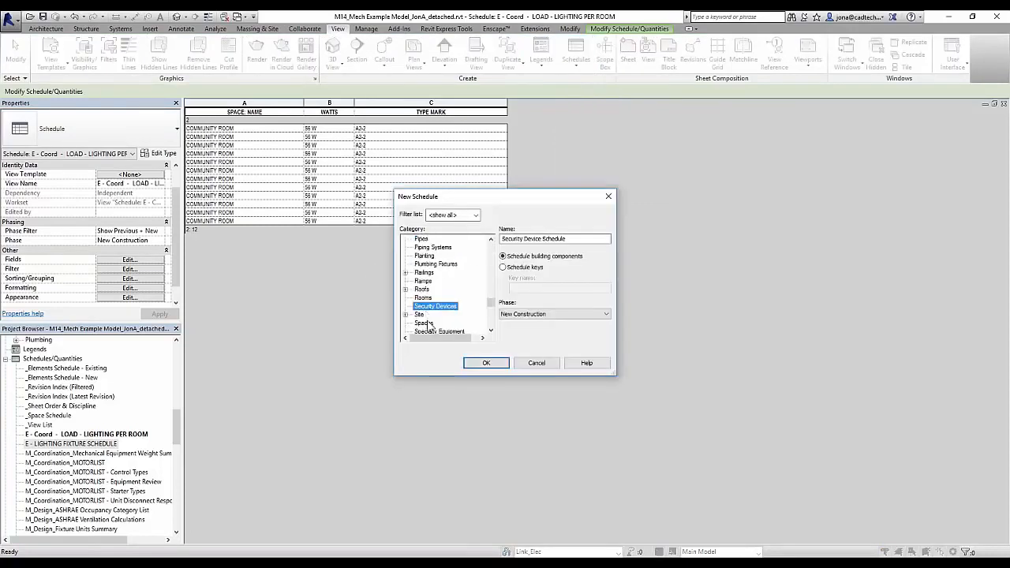
click(427, 322)
Name the new schedule Space Lighting Schedule, add a 2 at the end to make it unique, and create it
click(520, 239)
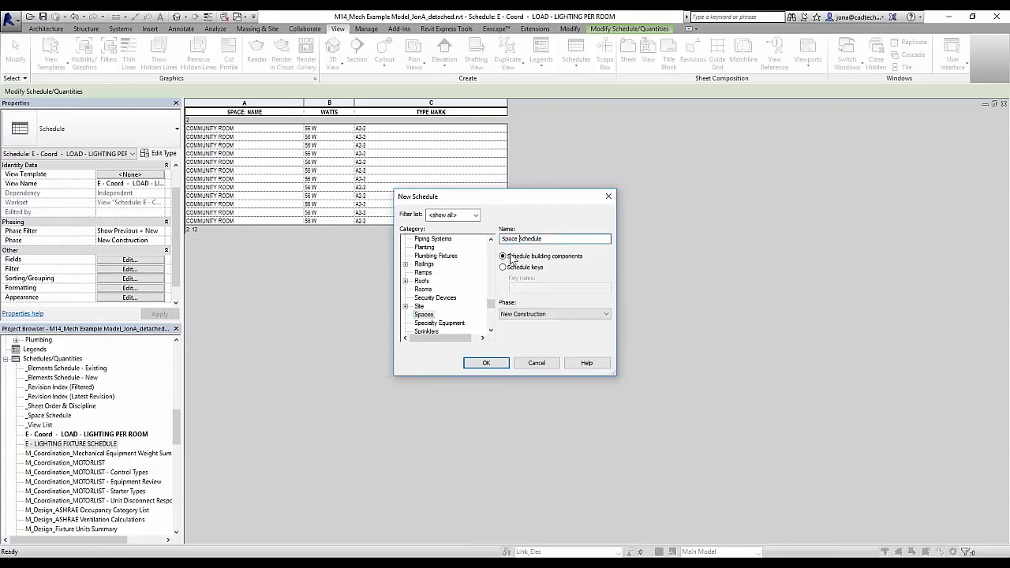
text(Lighting)
click(484, 364)
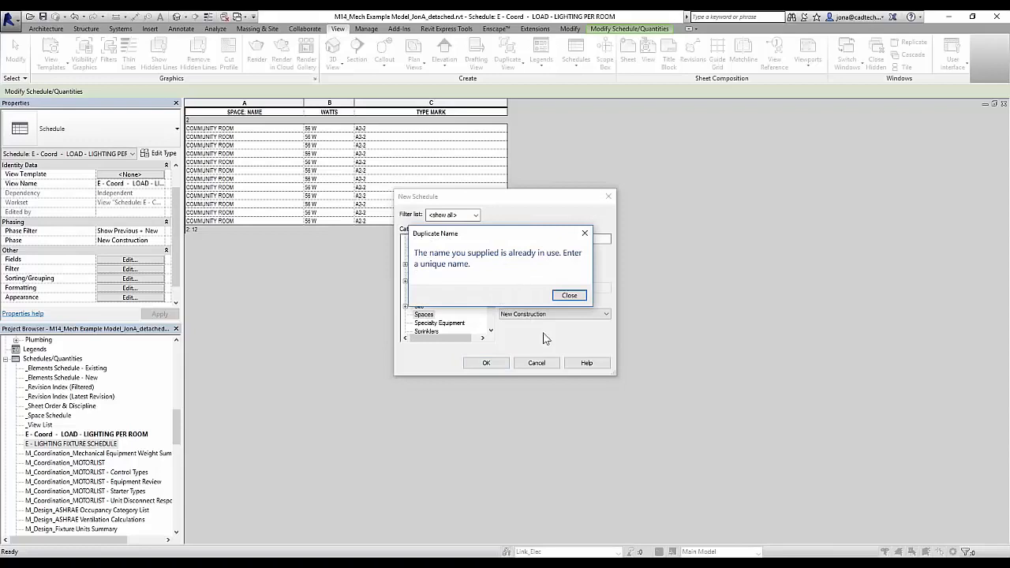
click(567, 295)
click(570, 239)
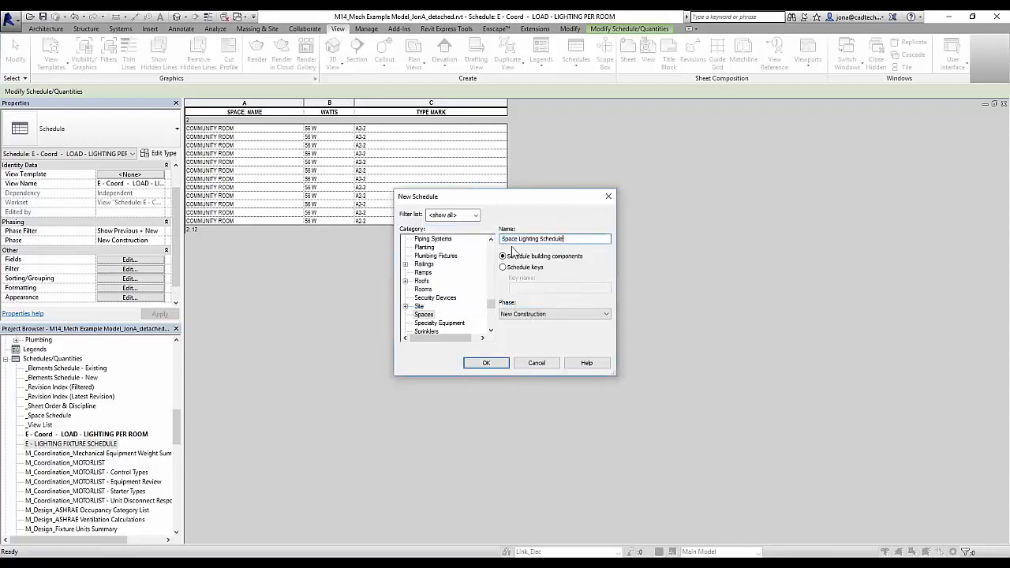
text(2)
key(Return)
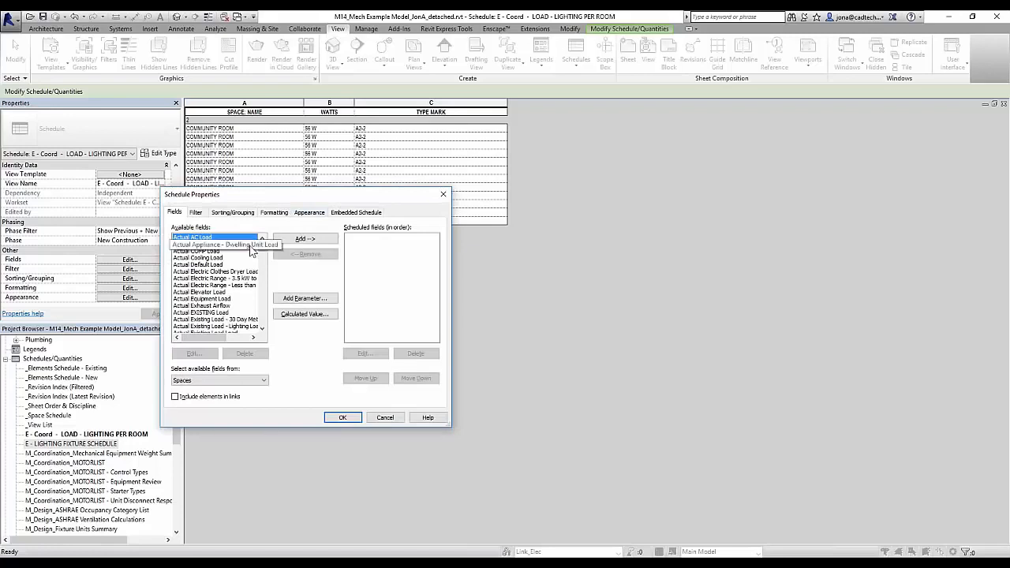
Look through the available space fields for the ones covering lighting, power and calculated loads
click(202, 293)
scroll(207, 300, down, 3)
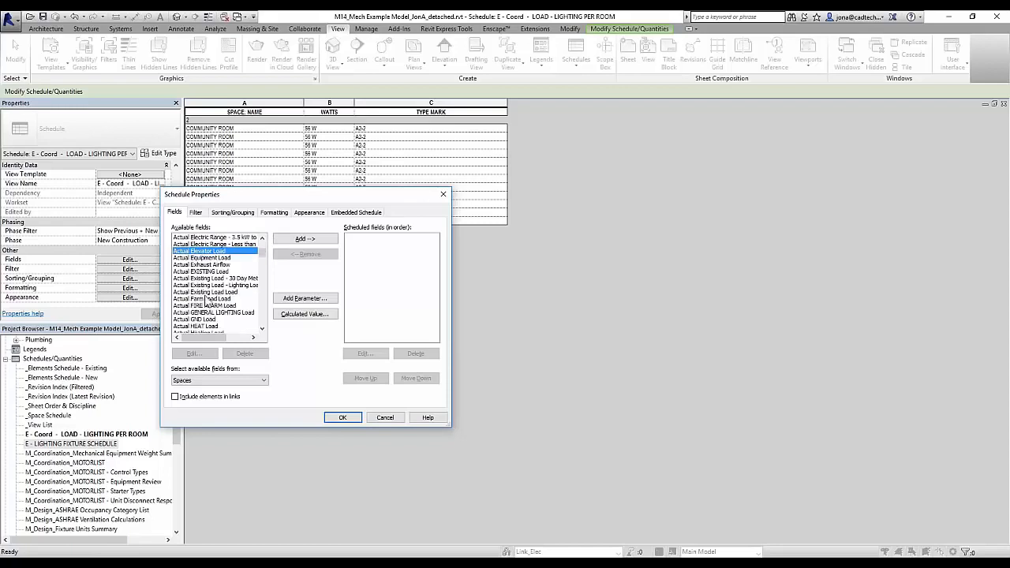
scroll(207, 300, down, 2)
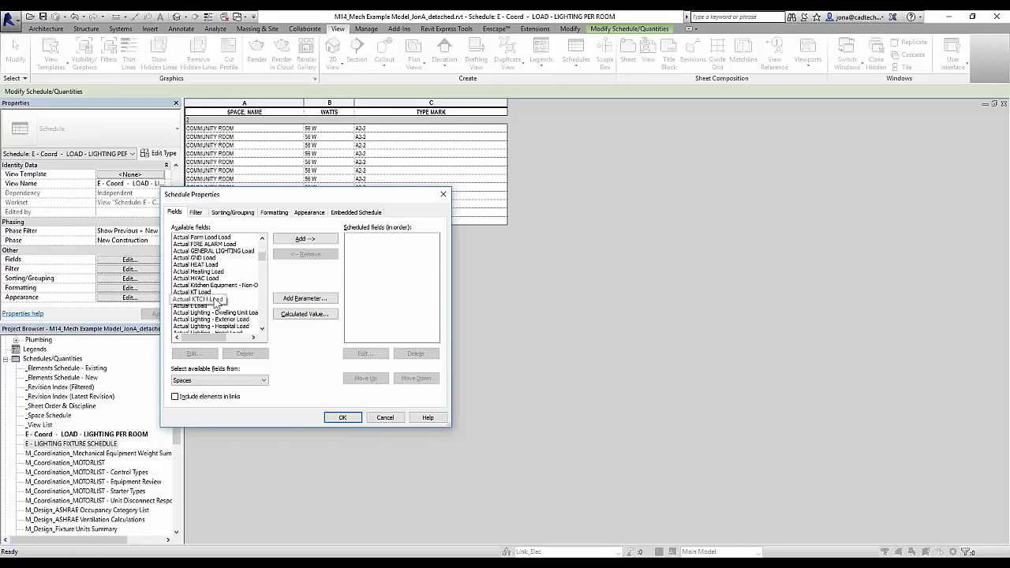
scroll(214, 303, down, 2)
scroll(199, 292, down, 1)
scroll(204, 290, down, 2)
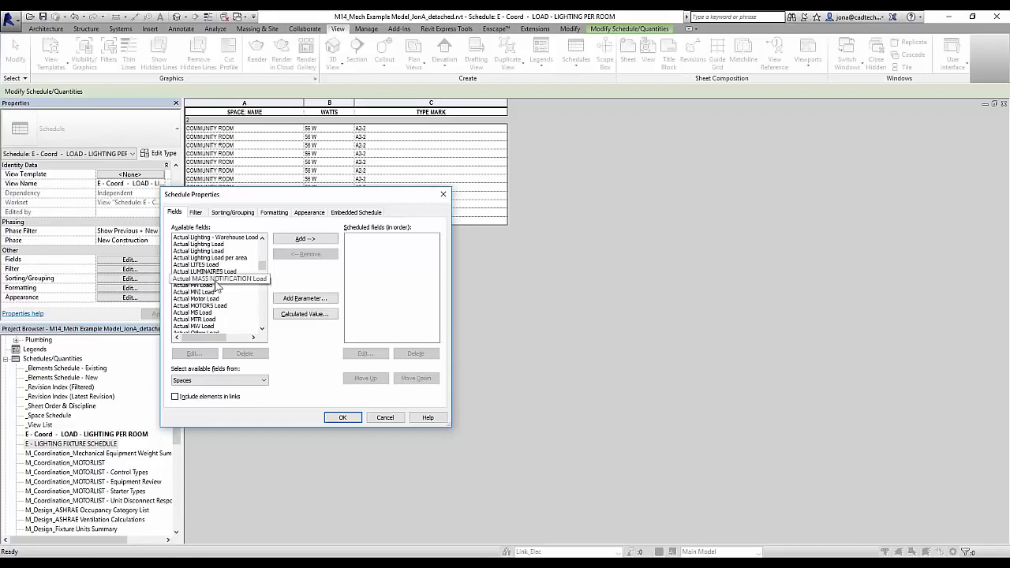
scroll(216, 288, down, 1)
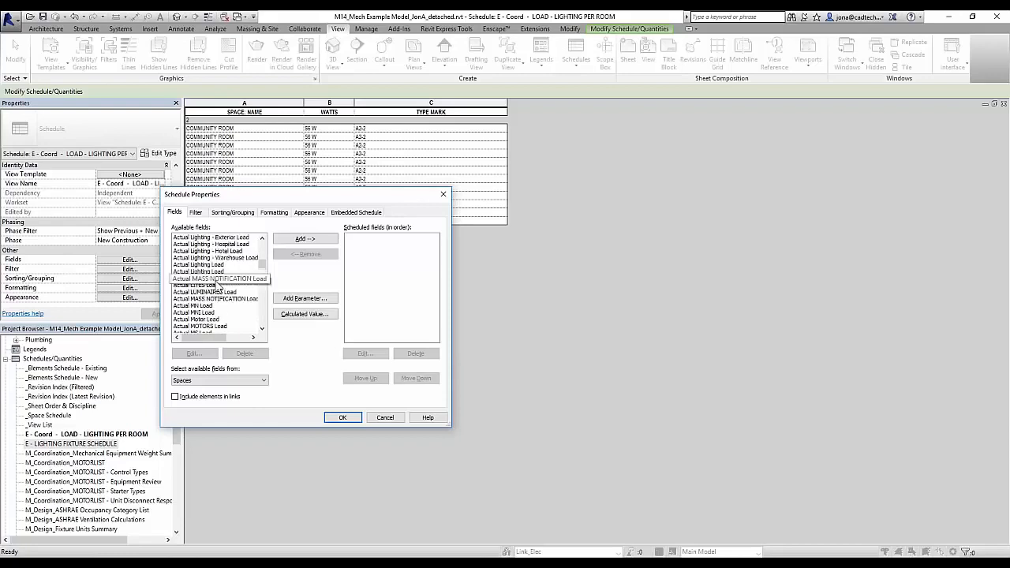
scroll(215, 296, down, 8)
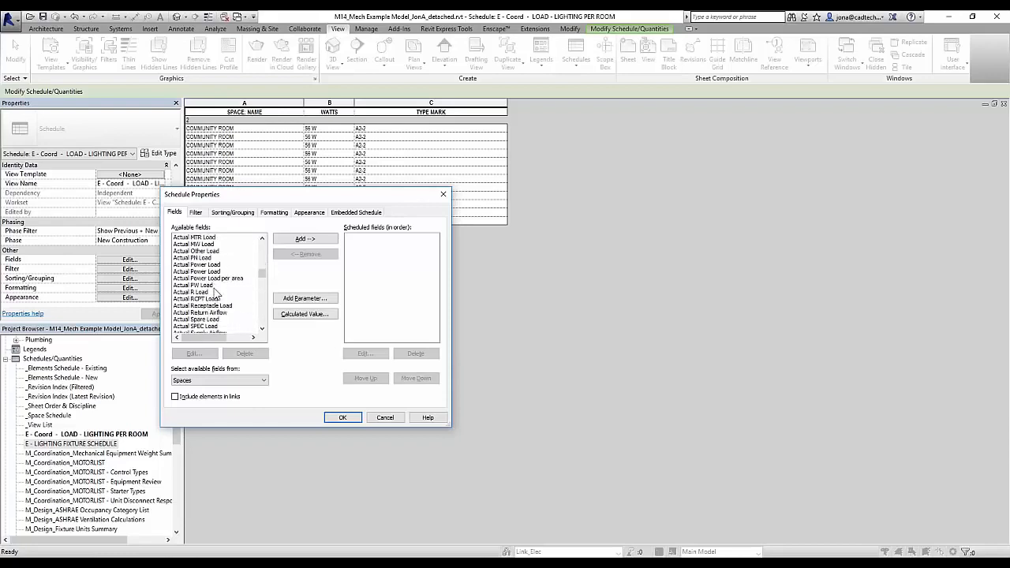
scroll(214, 296, down, 5)
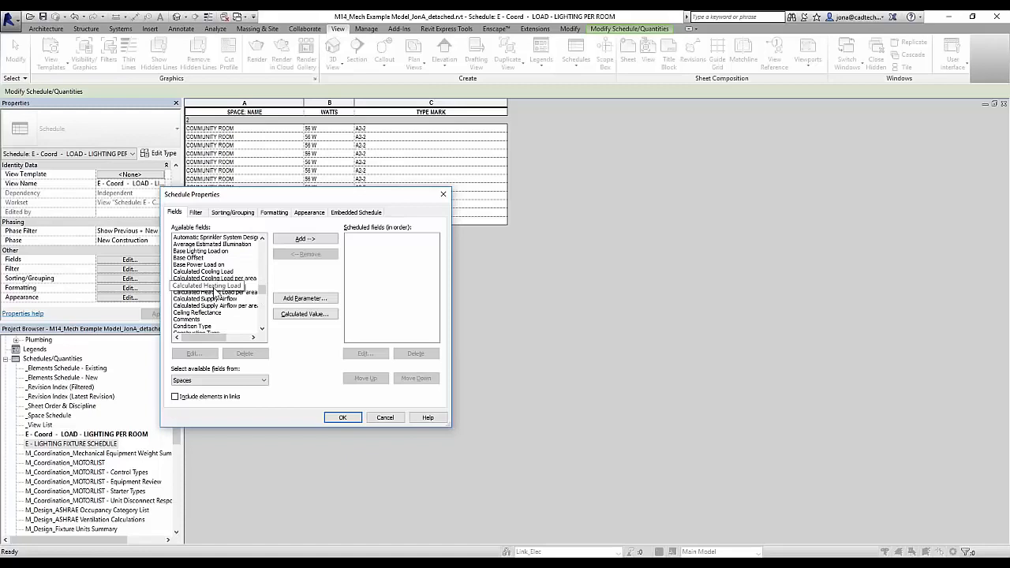
click(215, 292)
scroll(197, 296, up, 2)
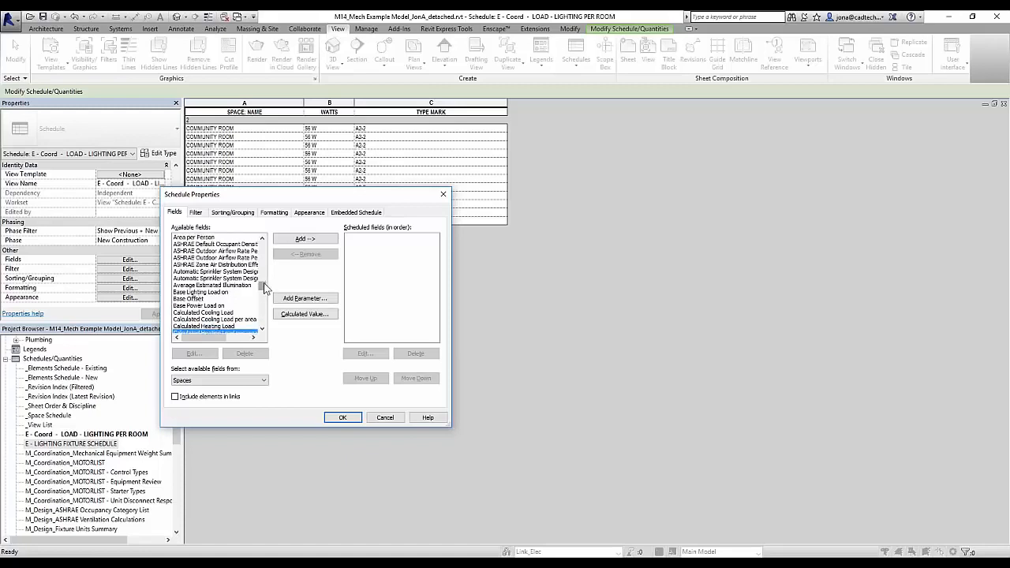
scroll(263, 283, up, 3)
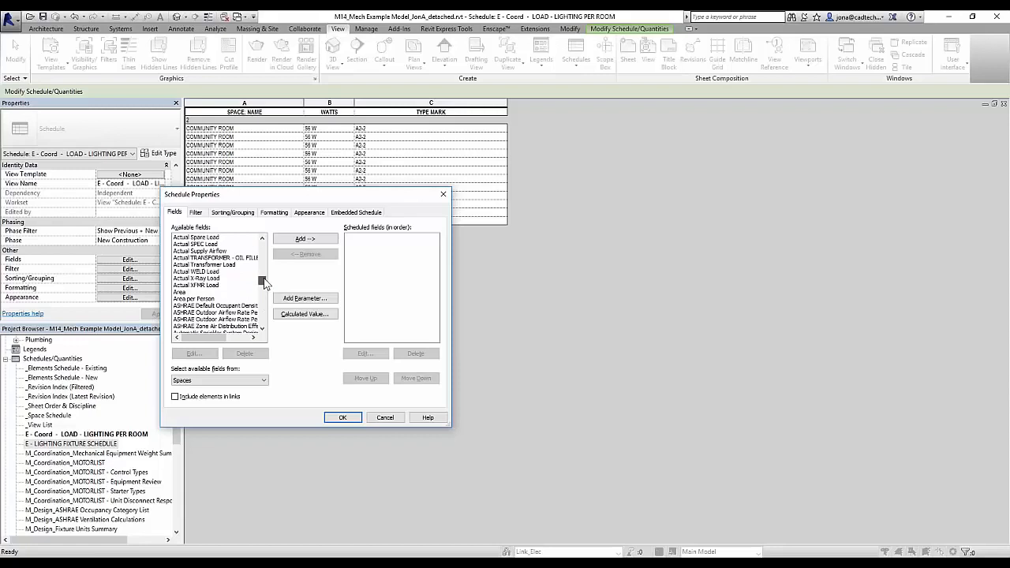
Find the Actual L Load field among the available space fields and add it to the schedule
click(228, 306)
scroll(260, 255, up, 3)
click(263, 239)
click(262, 239)
click(263, 239)
click(263, 239)
click(263, 239)
click(263, 240)
click(262, 239)
click(263, 239)
click(263, 239)
click(263, 239)
click(263, 239)
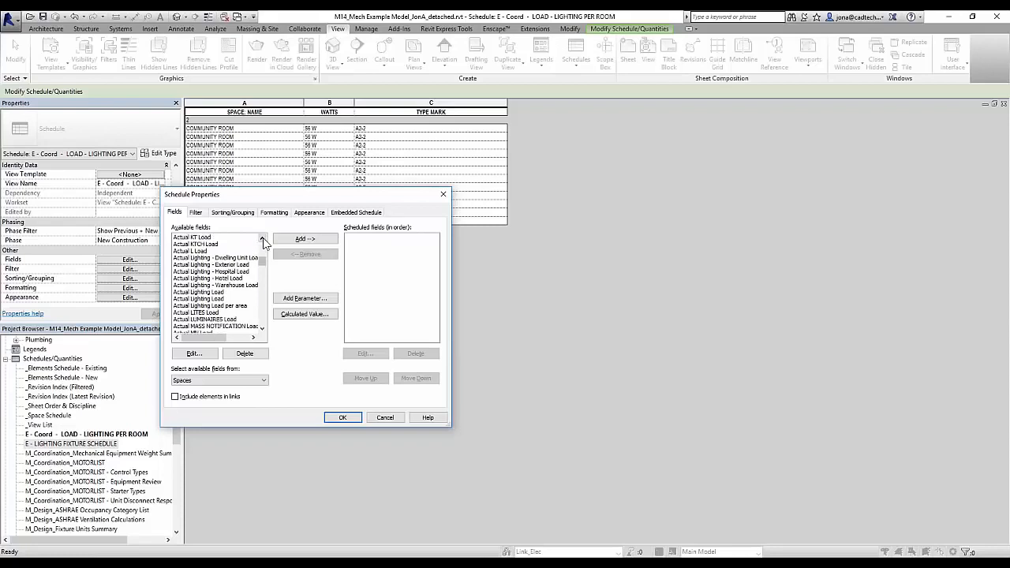
click(189, 251)
click(263, 239)
click(263, 240)
click(263, 239)
click(263, 239)
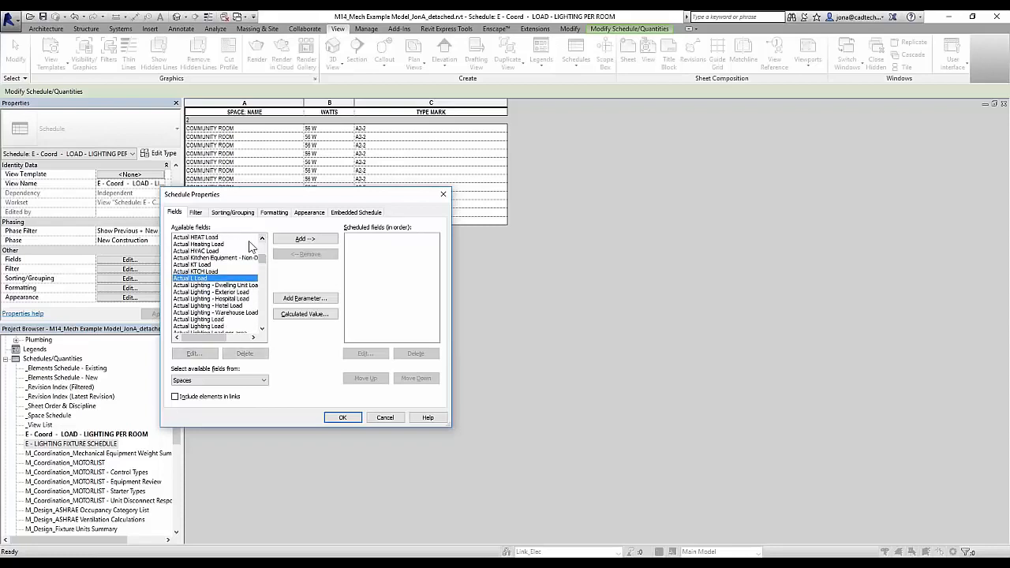
click(305, 238)
Add the space Number and Name fields to the scheduled fields
click(264, 239)
click(264, 240)
click(264, 240)
click(264, 239)
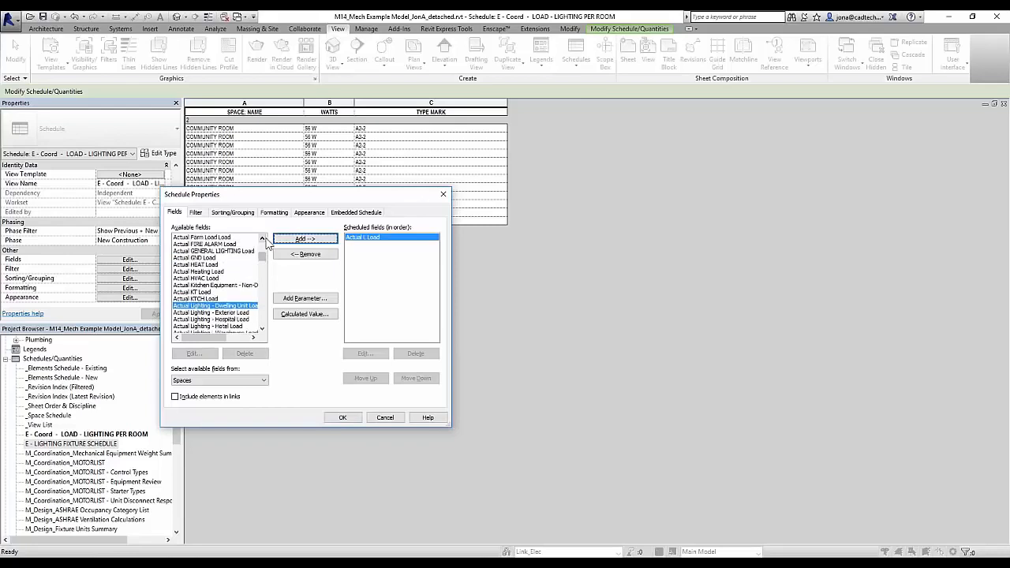
drag(263, 255, 262, 308)
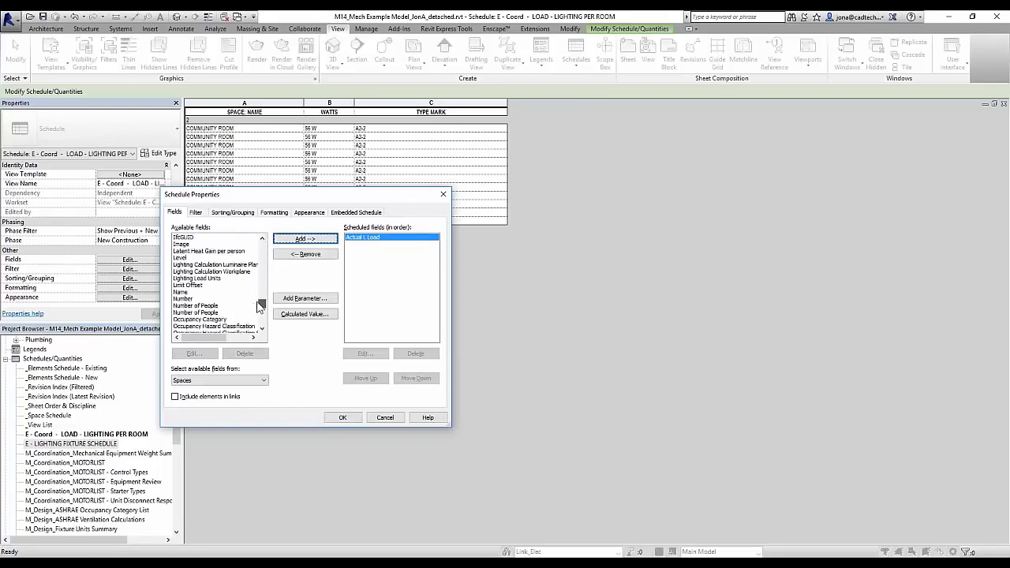
click(188, 300)
click(311, 242)
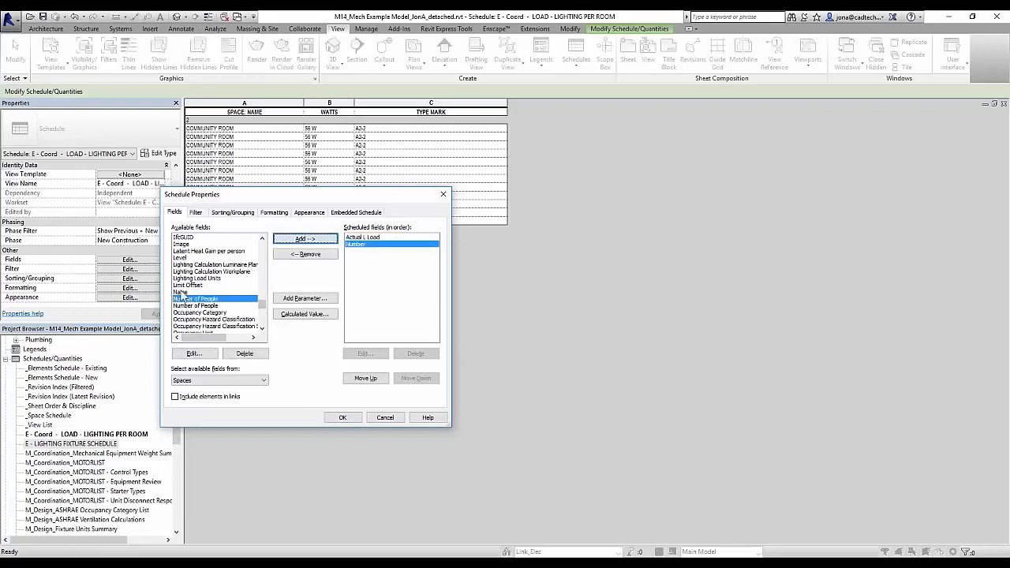
click(307, 241)
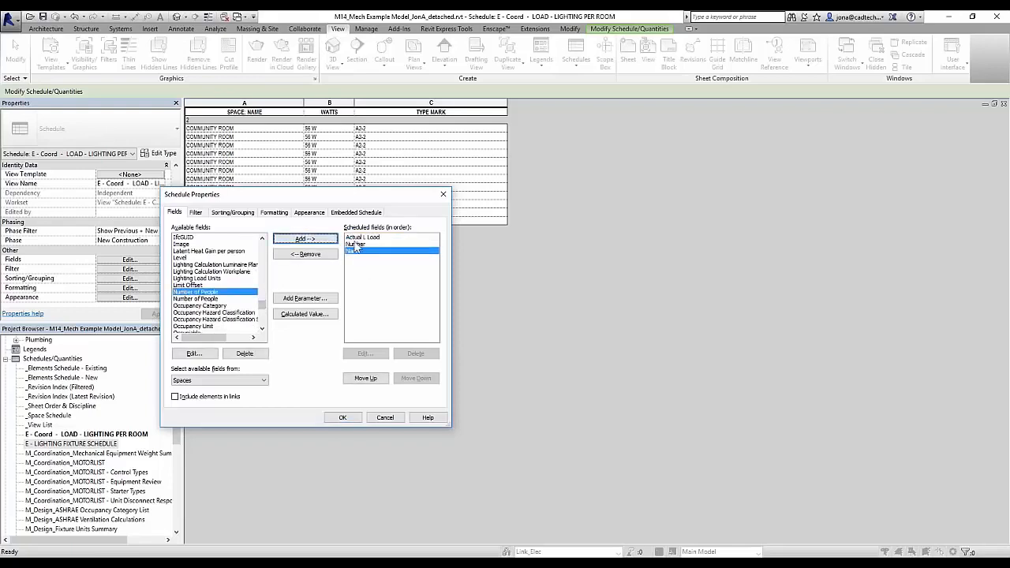
Reorder the scheduled fields so that Number and Name come before Actual L Load
shift+click(355, 244)
click(366, 378)
click(355, 244)
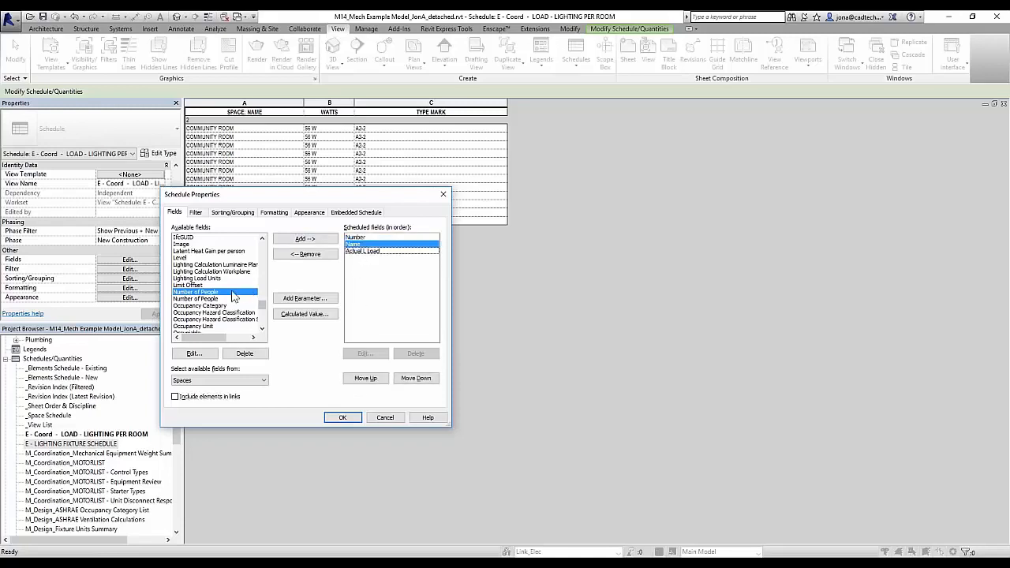
Check the remaining available space fields and the categories that fields can be taken from, keeping Spaces
click(199, 300)
scroll(250, 316, down, 2)
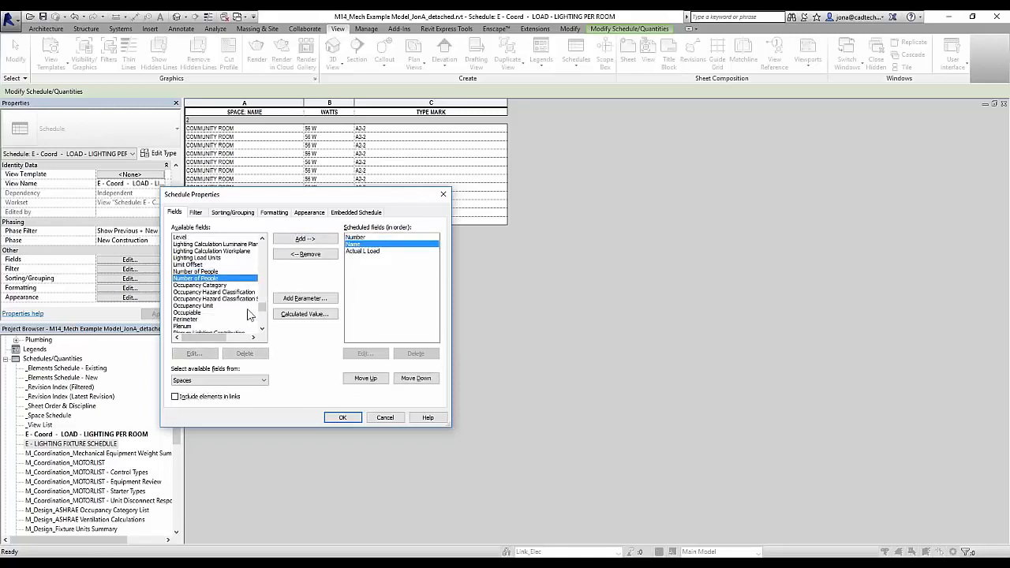
scroll(222, 314, down, 4)
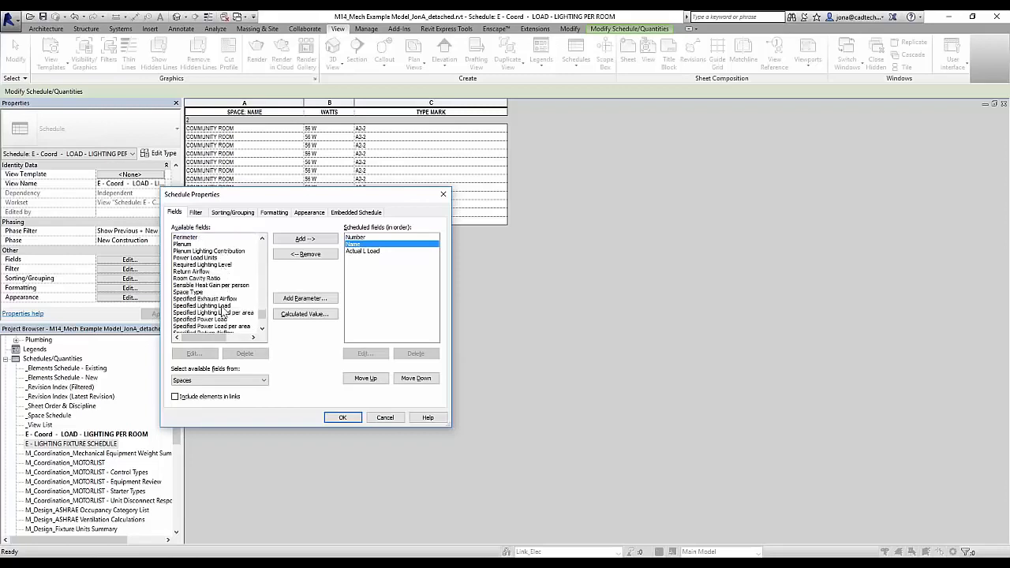
scroll(221, 313, down, 3)
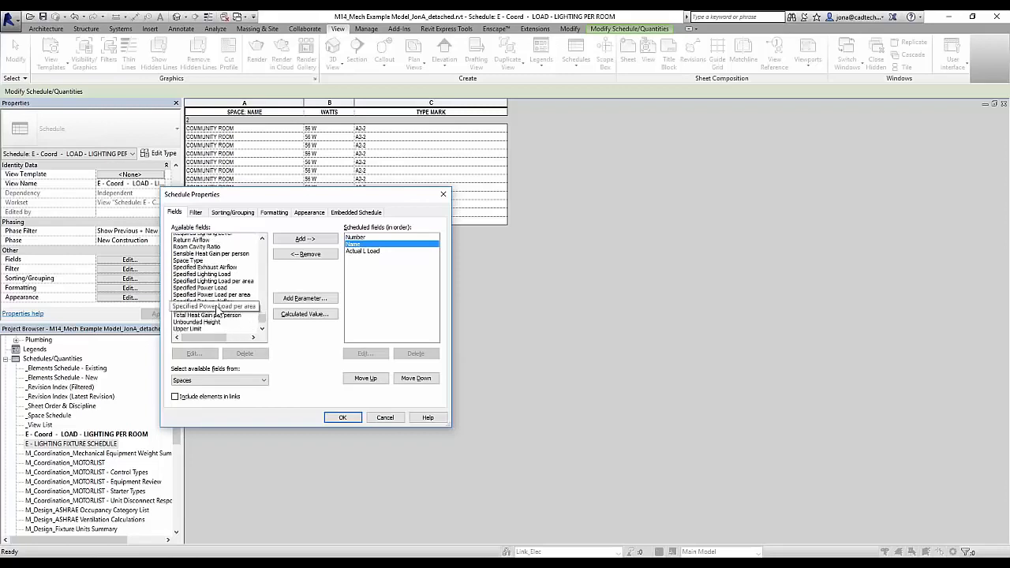
scroll(210, 312, down, 1)
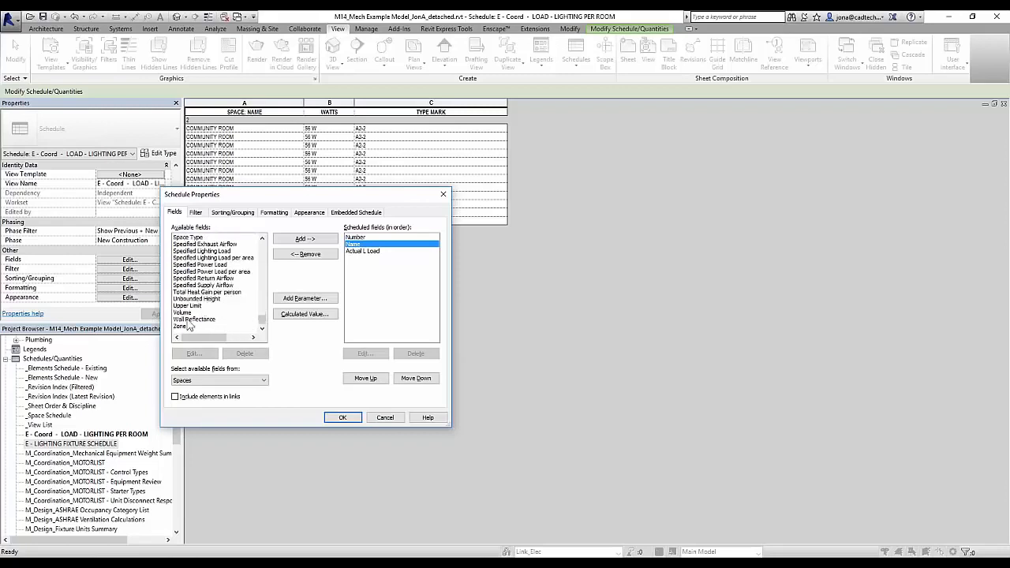
click(201, 380)
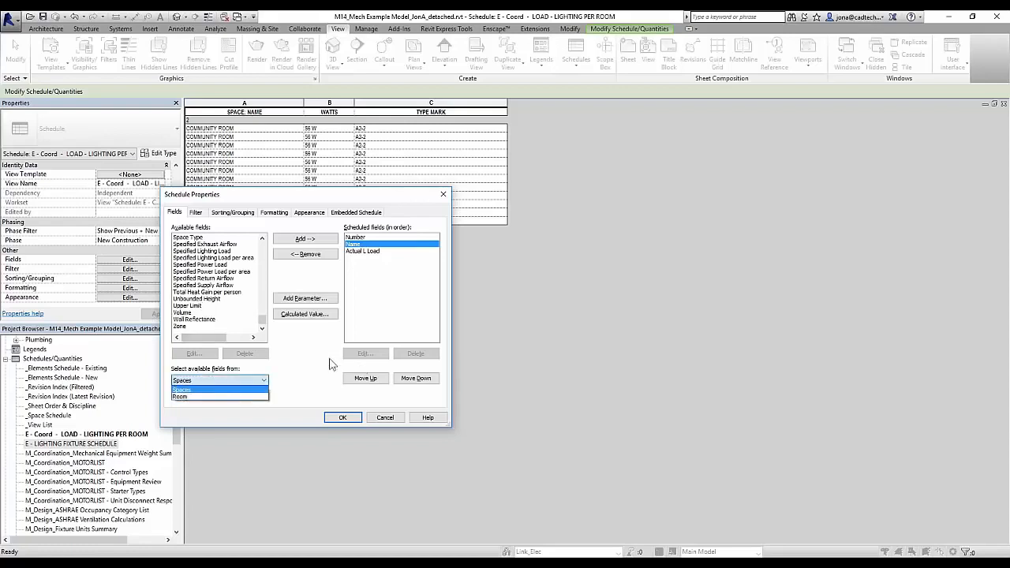
click(384, 274)
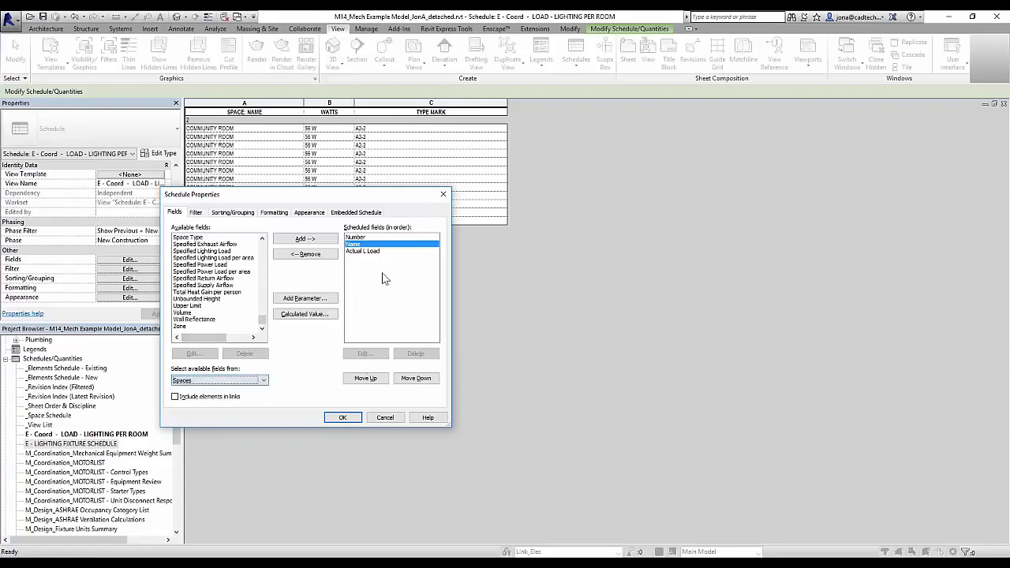
Enable an embedded schedule for the Lighting Fixtures category and open its properties
click(356, 212)
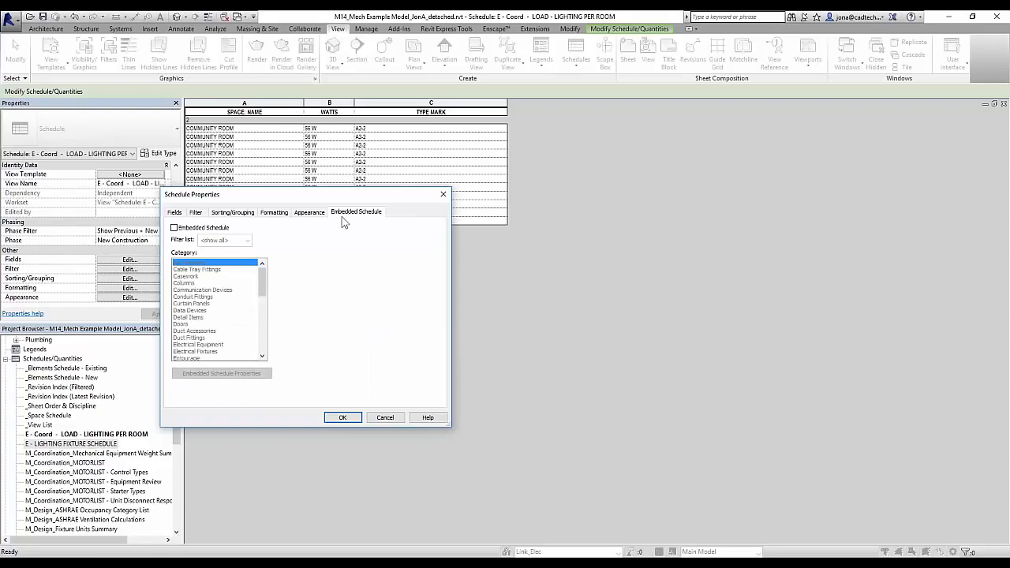
click(175, 227)
click(191, 299)
key(l)
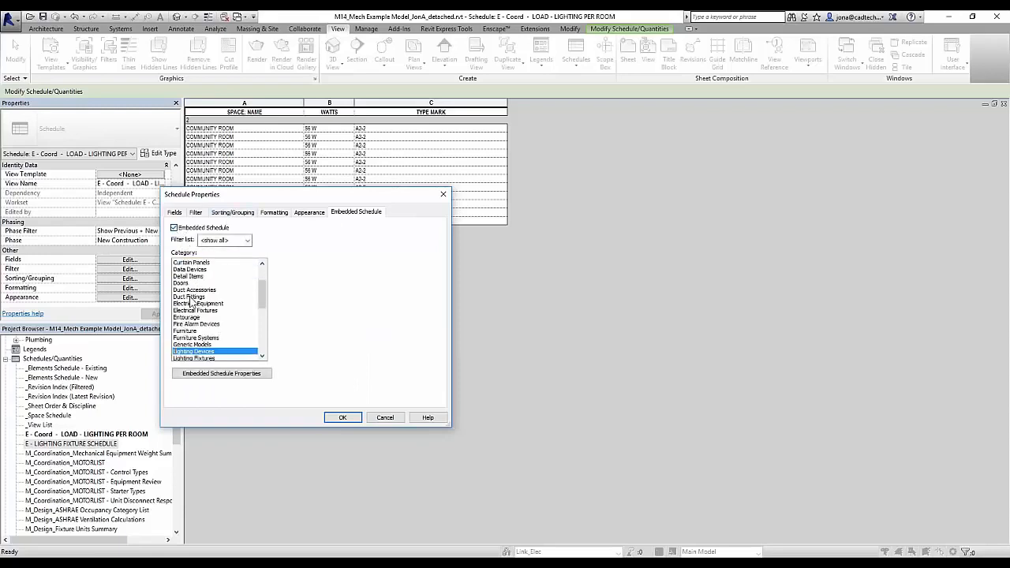
scroll(209, 332, down, 1)
click(216, 339)
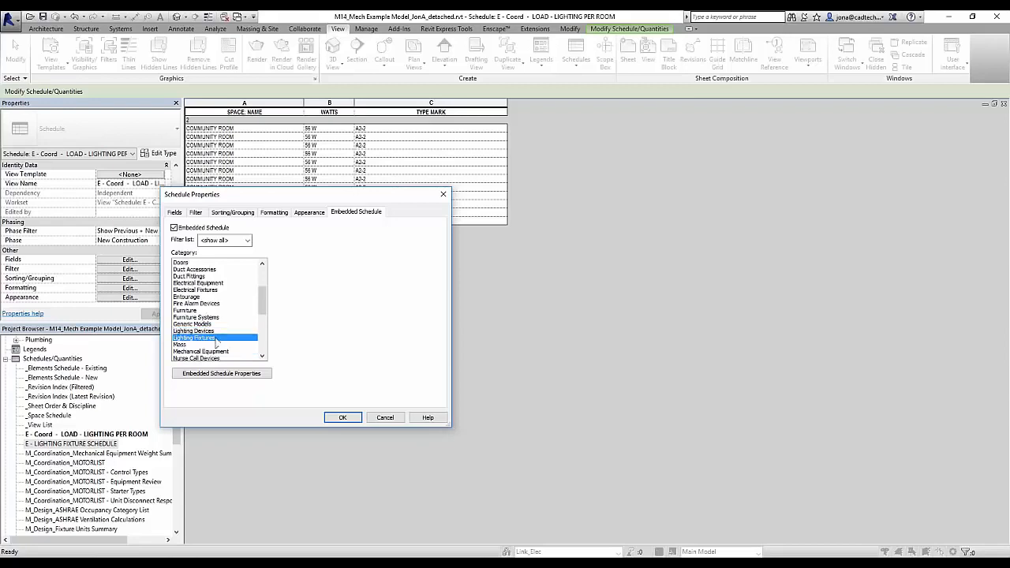
click(220, 374)
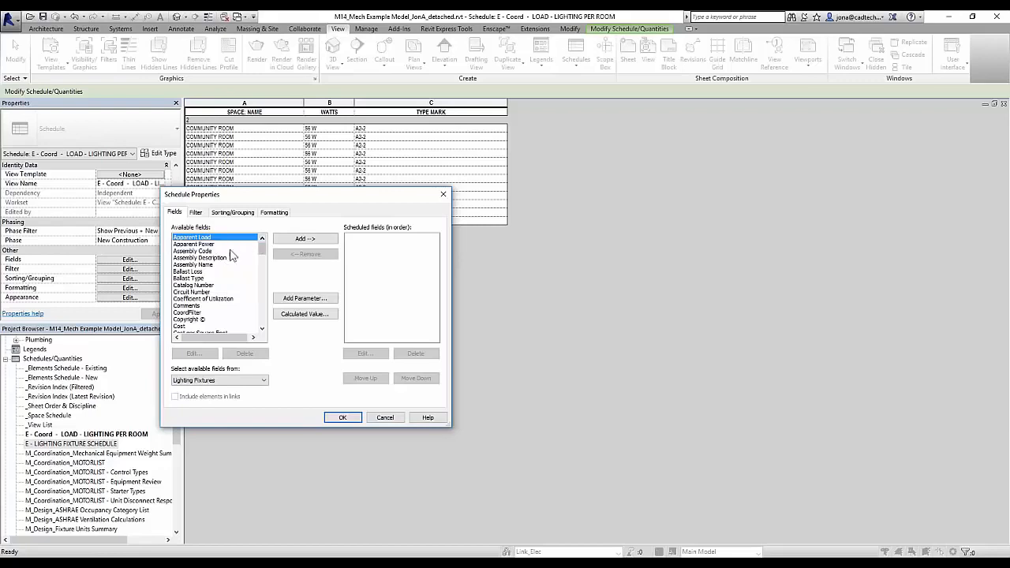
Add the Family and Type field to the scheduled fields of the embedded lighting fixture schedule
click(182, 306)
key(f)
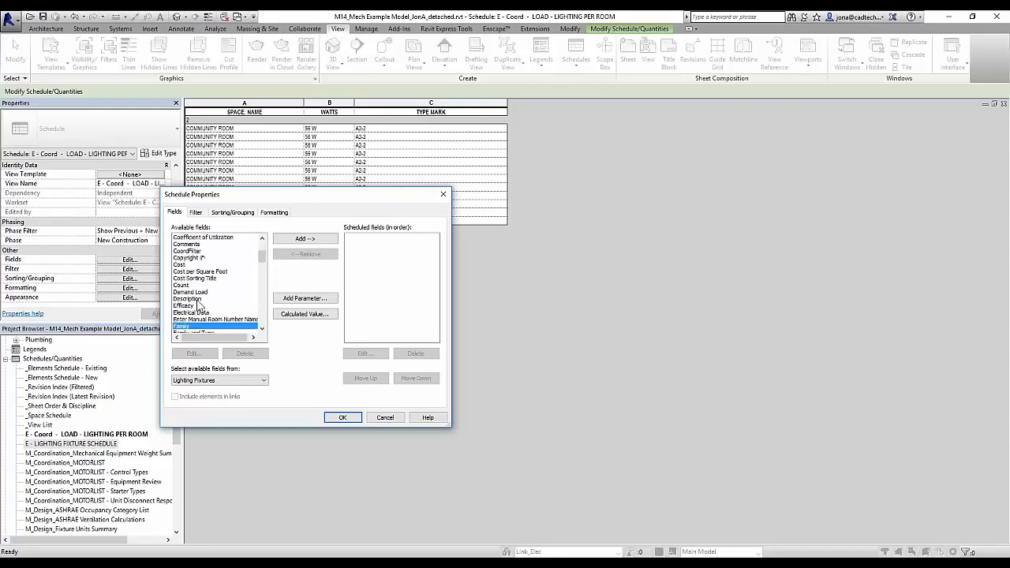
scroll(221, 295, down, 1)
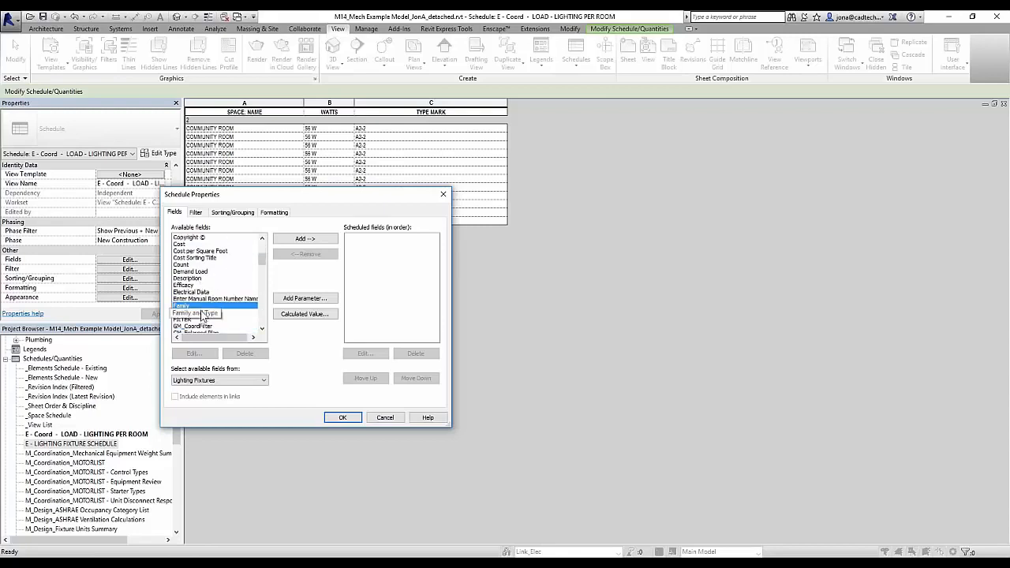
click(199, 314)
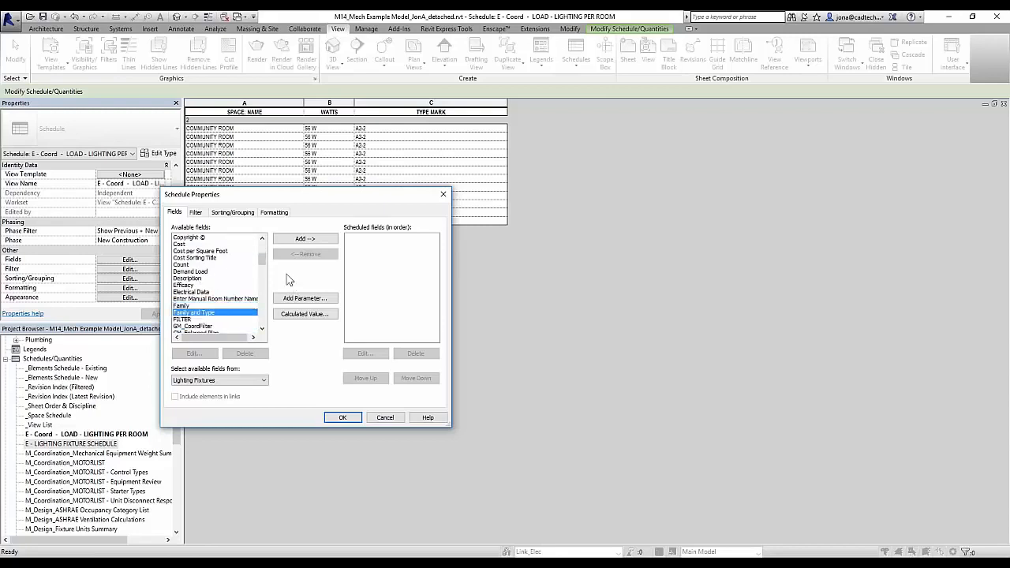
click(303, 238)
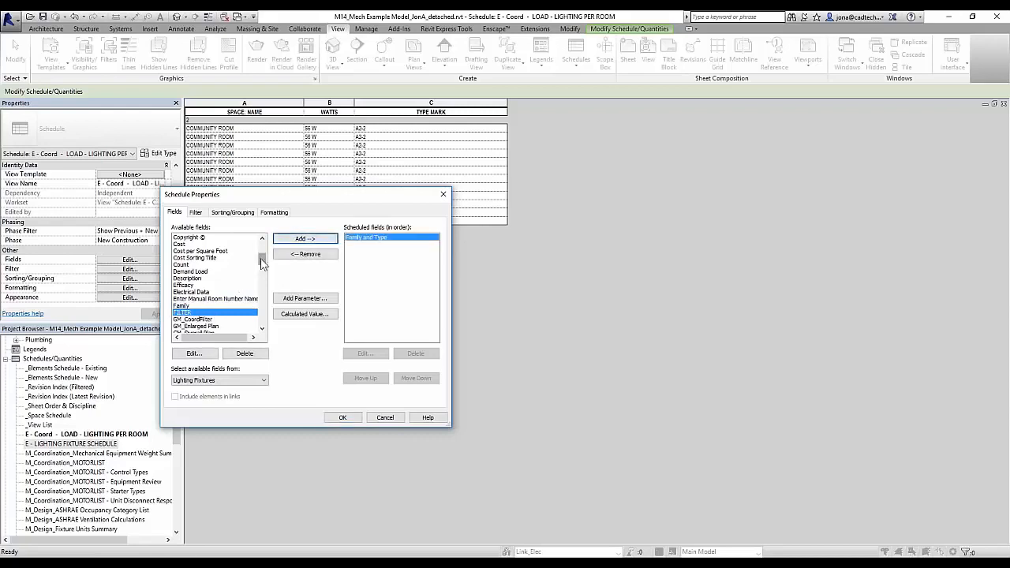
Review the remaining lighting fixture fields, including Number of Poles, Panel and Switch ID, and discard both schedule setups
scroll(263, 262, up, 1)
scroll(263, 261, up, 3)
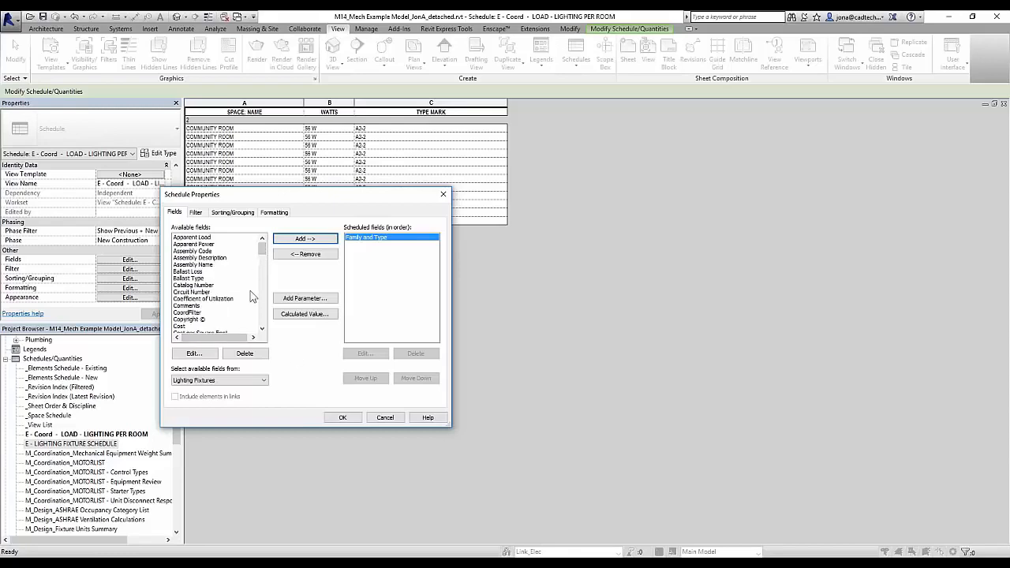
scroll(263, 328, down, 3)
scroll(265, 334, down, 4)
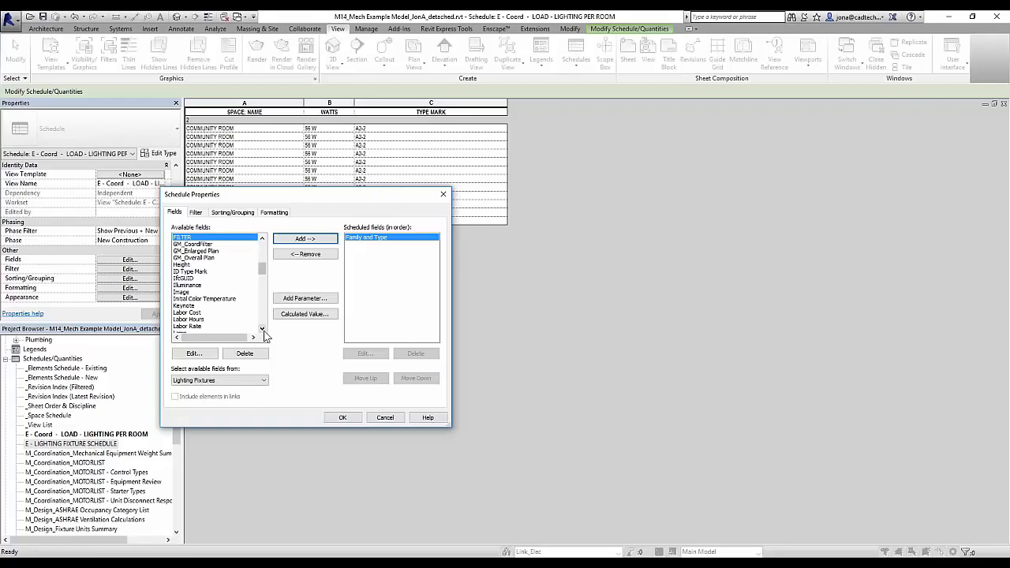
scroll(265, 335, down, 4)
scroll(266, 336, down, 2)
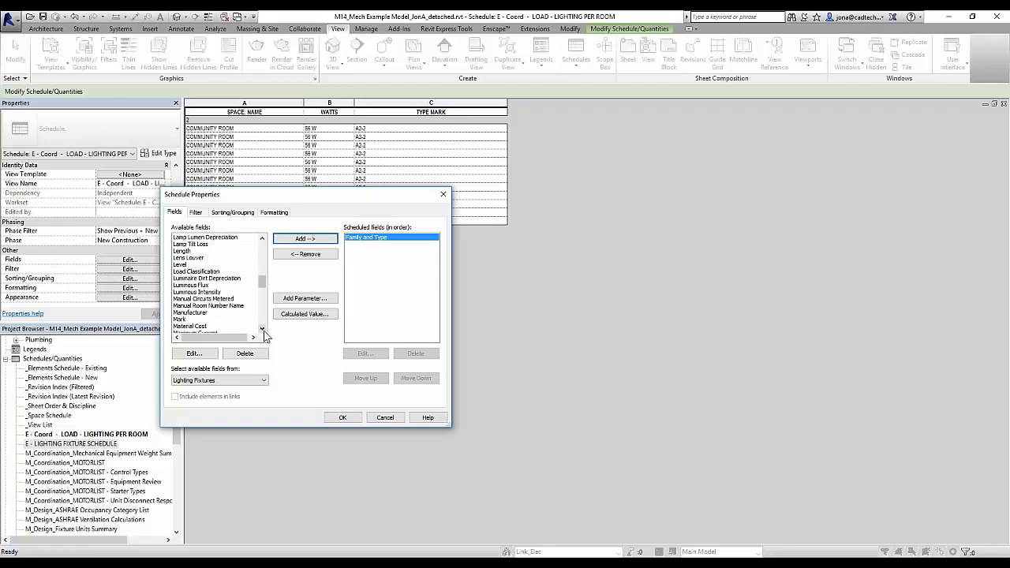
scroll(266, 336, down, 3)
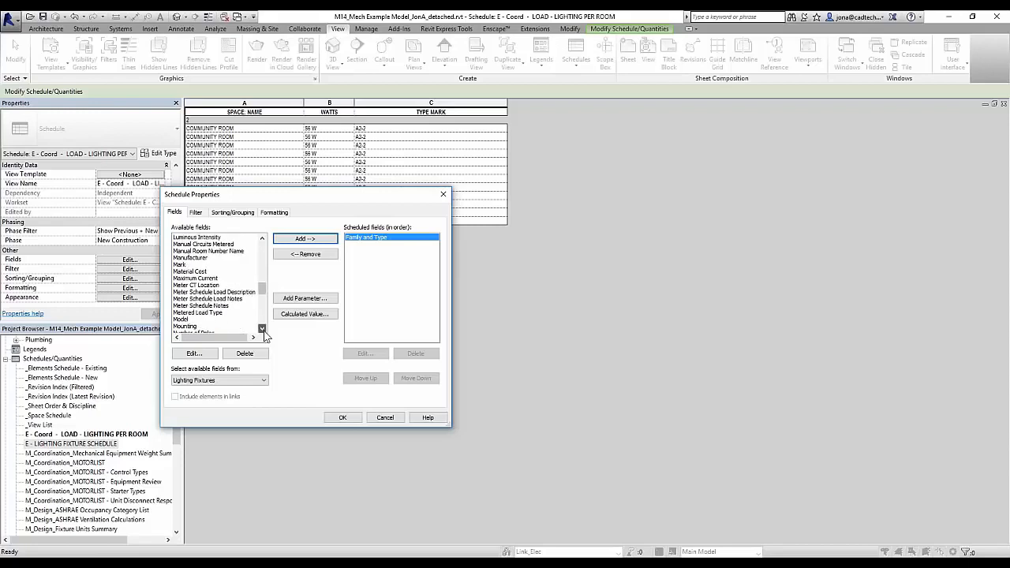
scroll(265, 335, down, 2)
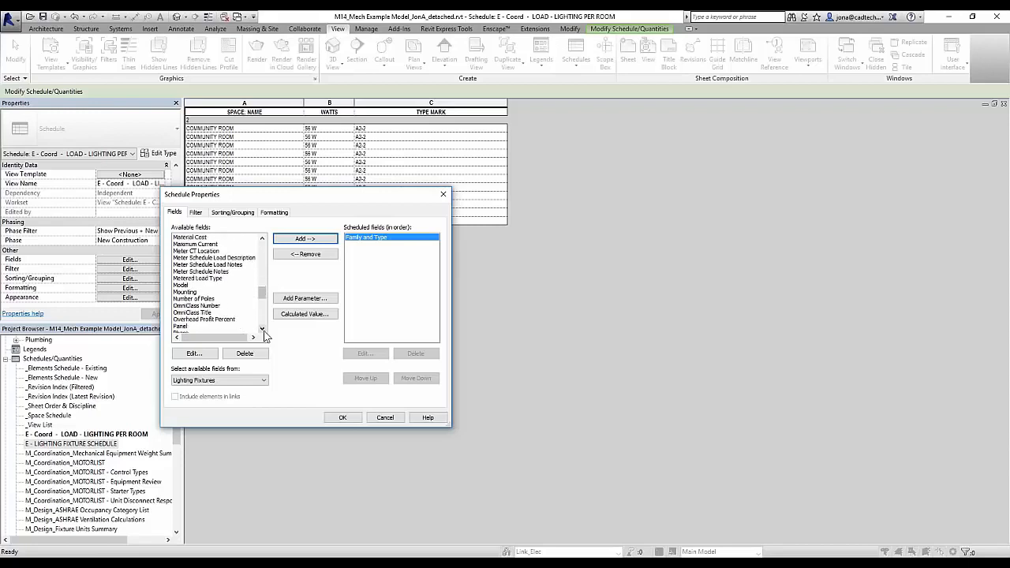
click(262, 329)
click(189, 326)
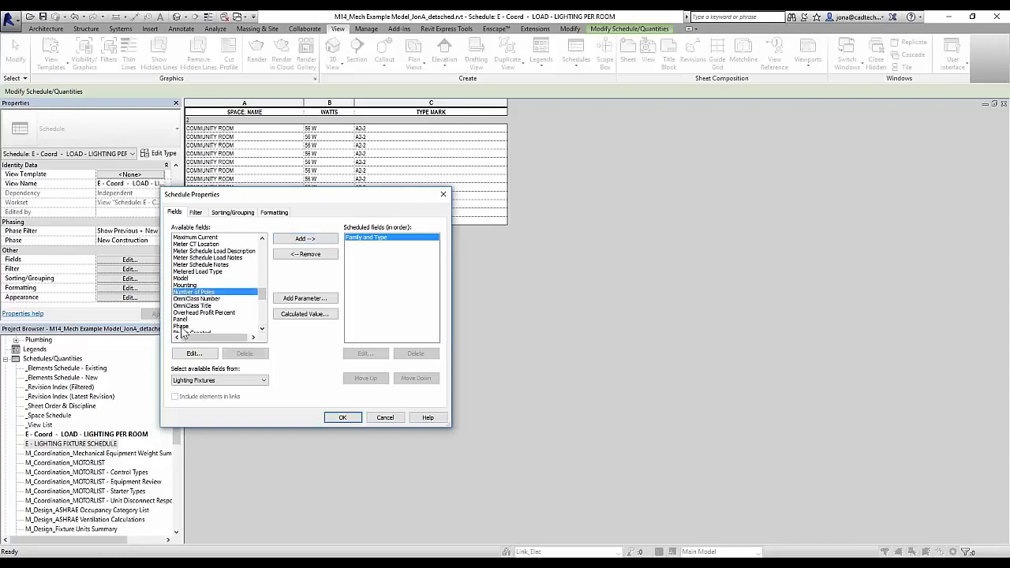
click(262, 330)
click(262, 329)
click(262, 330)
click(262, 329)
click(181, 292)
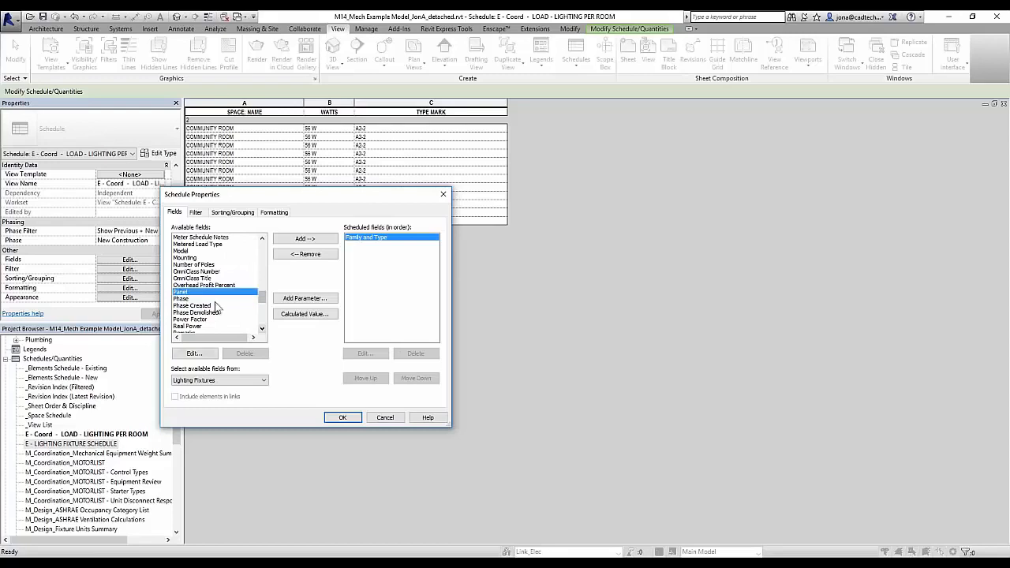
click(262, 329)
click(262, 329)
click(263, 328)
click(262, 329)
click(262, 328)
click(262, 328)
click(262, 328)
click(263, 328)
click(227, 319)
click(263, 329)
click(263, 328)
click(263, 328)
click(263, 328)
click(263, 329)
click(262, 328)
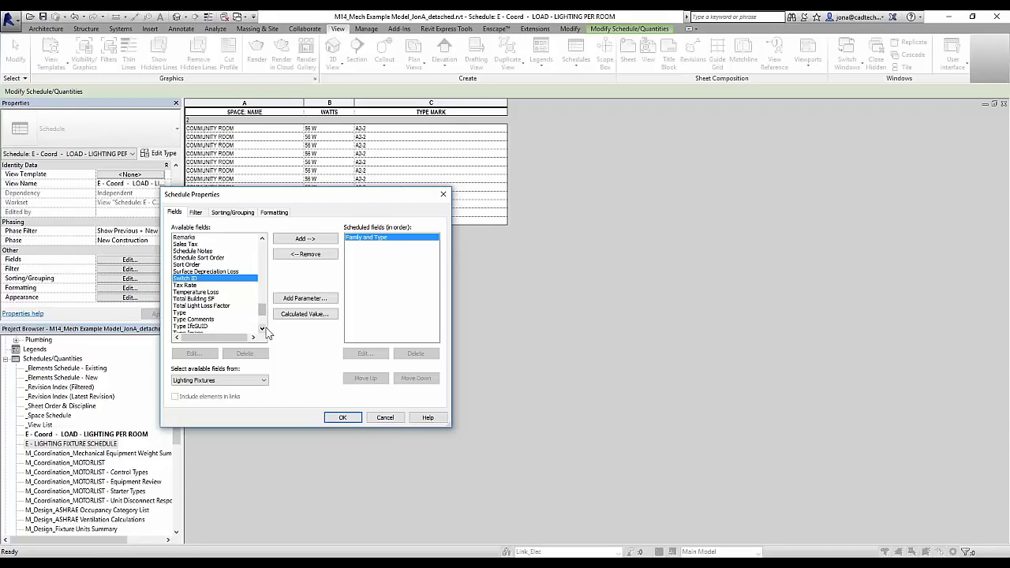
click(263, 328)
click(263, 329)
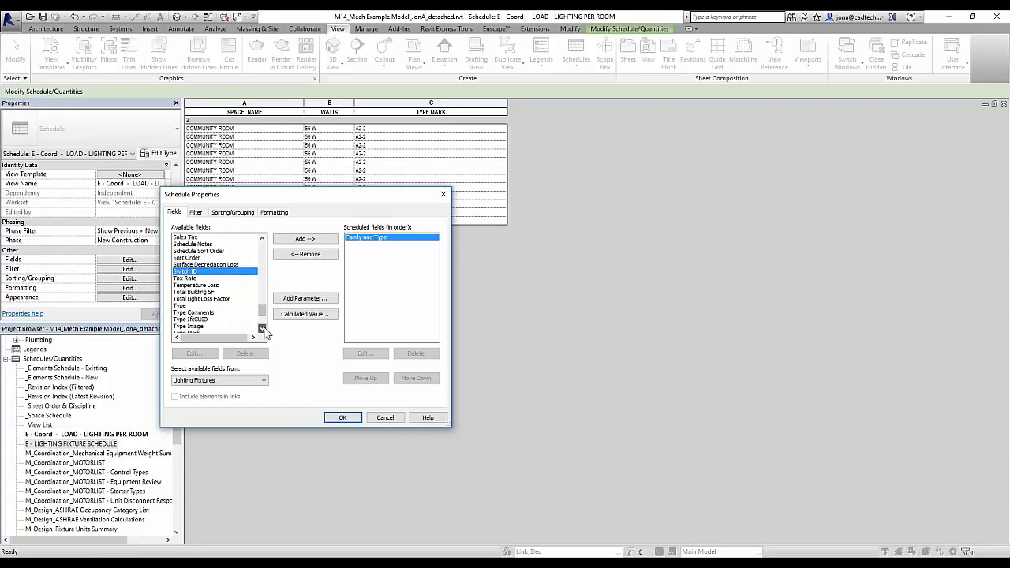
click(262, 328)
click(263, 328)
click(263, 328)
click(384, 417)
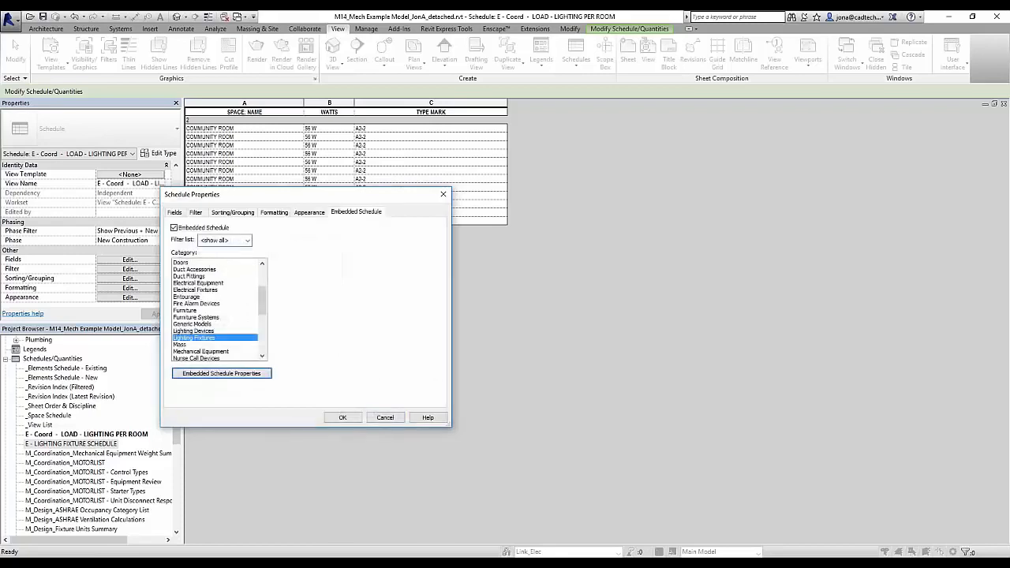
click(385, 417)
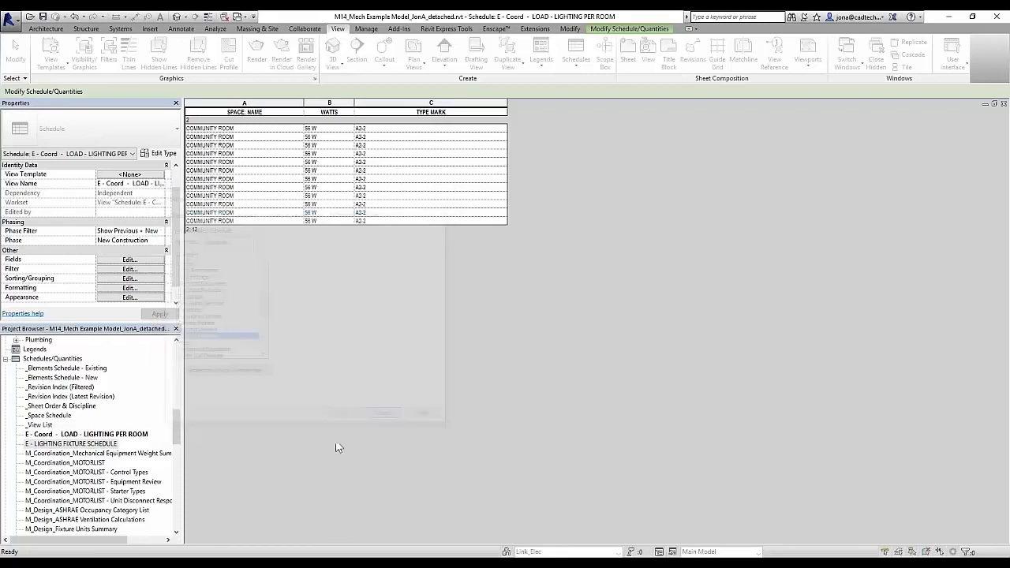
Open the existing Space Lighting Schedule from the project's schedules
click(176, 533)
drag(176, 532, 178, 534)
double_click(44, 473)
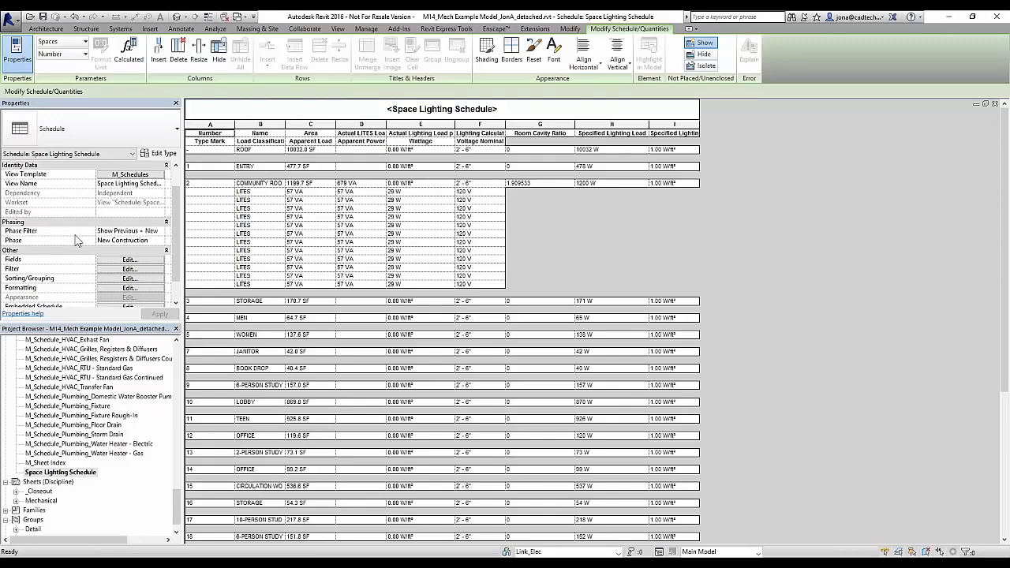
Compare the Space Lighting Schedule's scheduled fields, such as Actual LITES Load, with its rows, and leave the field setup without changes
click(130, 260)
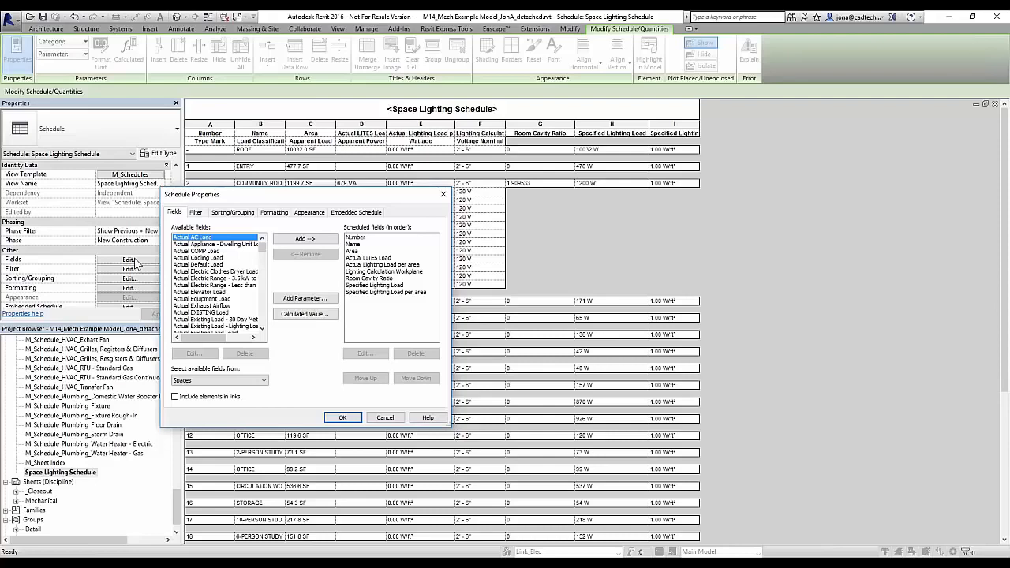
click(395, 258)
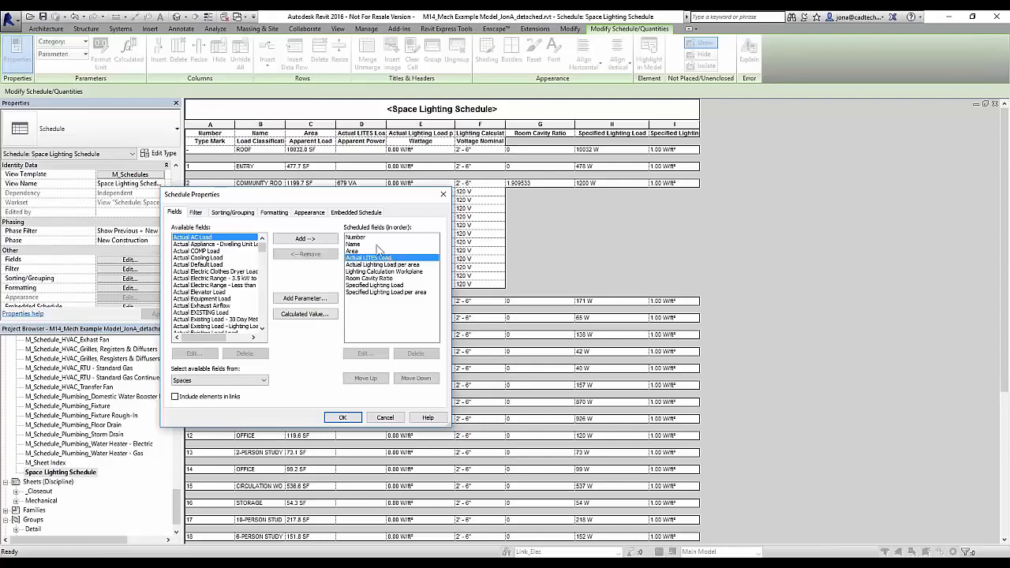
drag(375, 196, 701, 187)
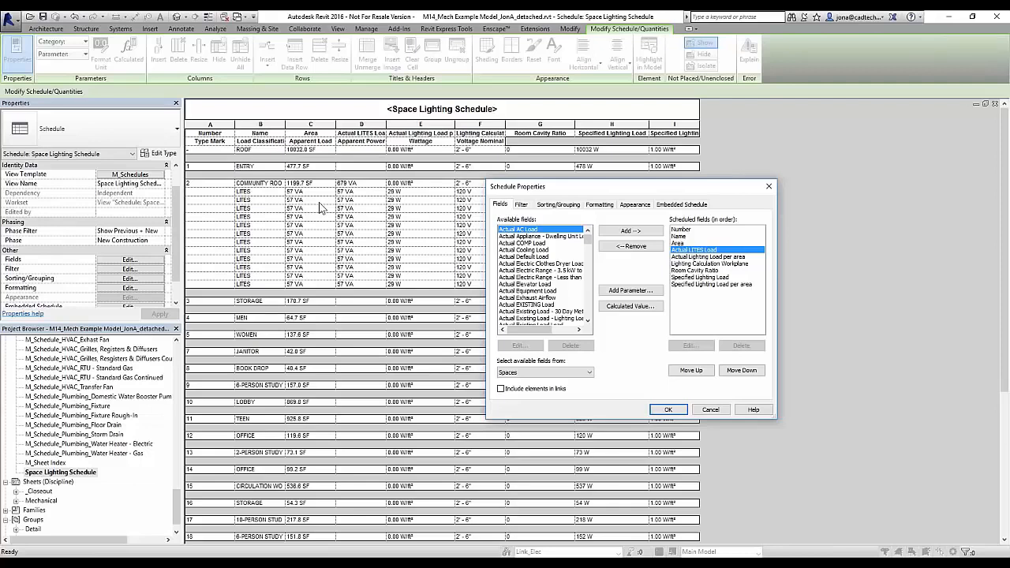
click(712, 412)
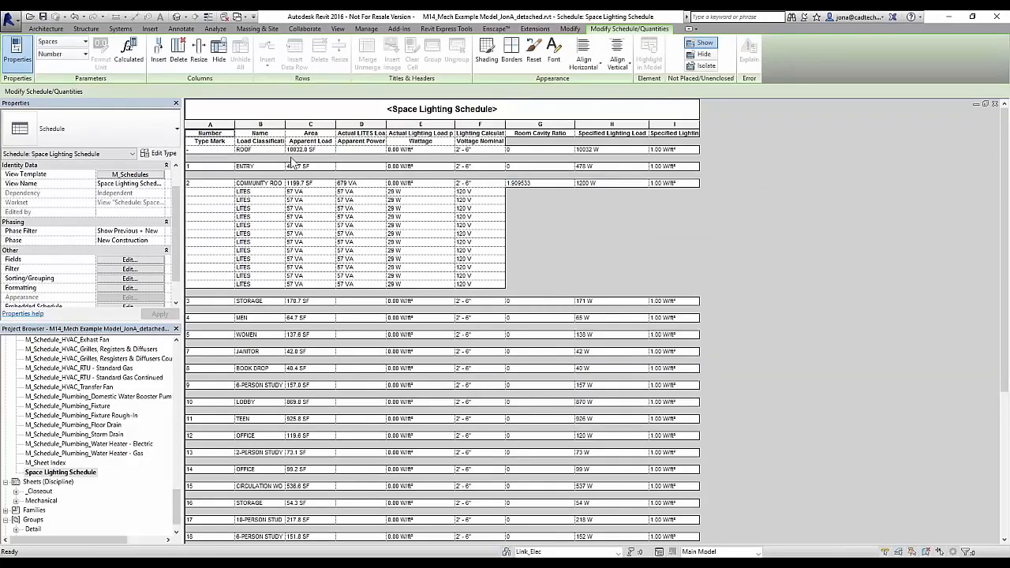
Highlight space 2, COMMUNITY ROOM, in the model from the schedule and examine its electrical lighting and load properties
click(219, 187)
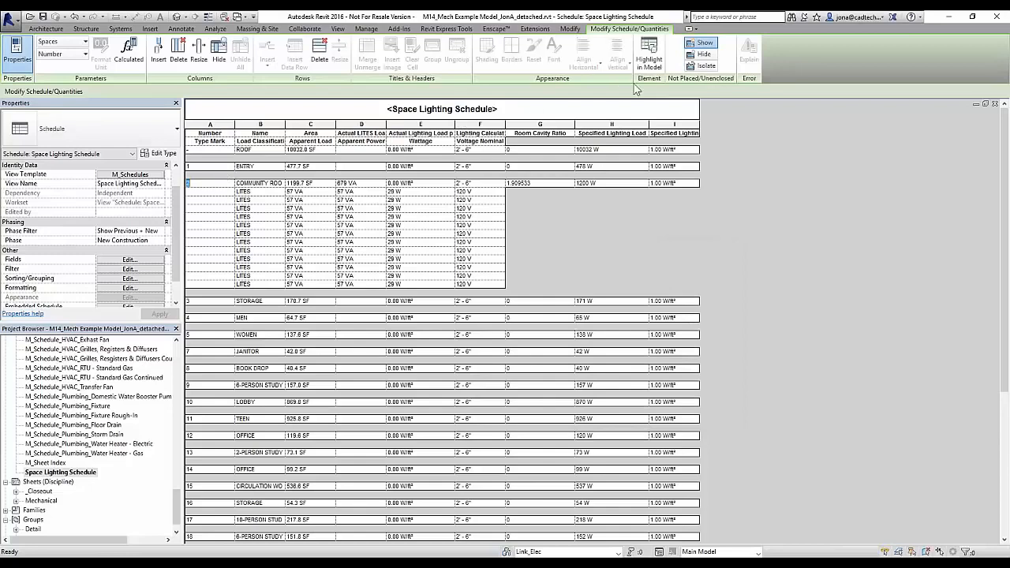
click(649, 55)
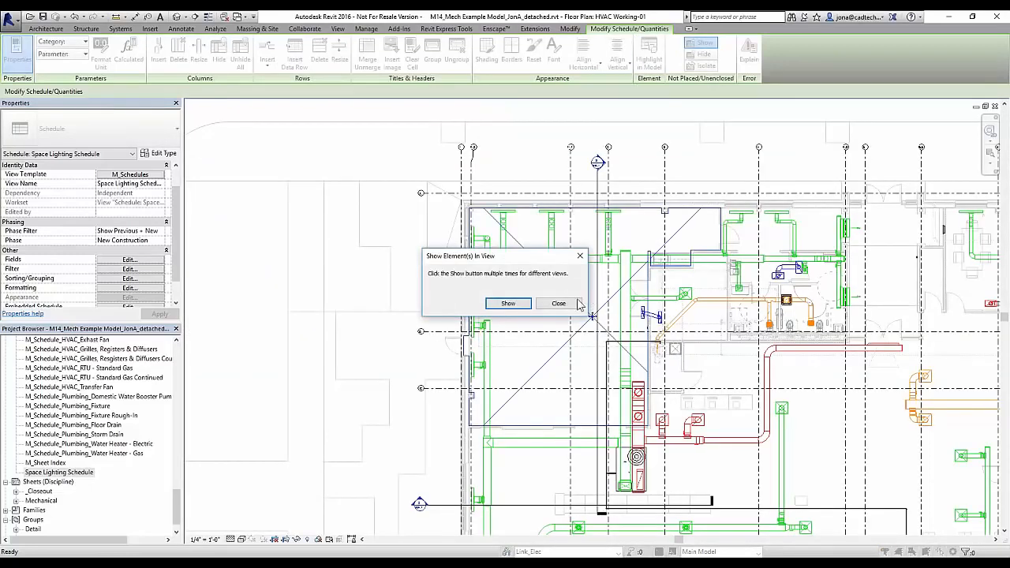
click(574, 304)
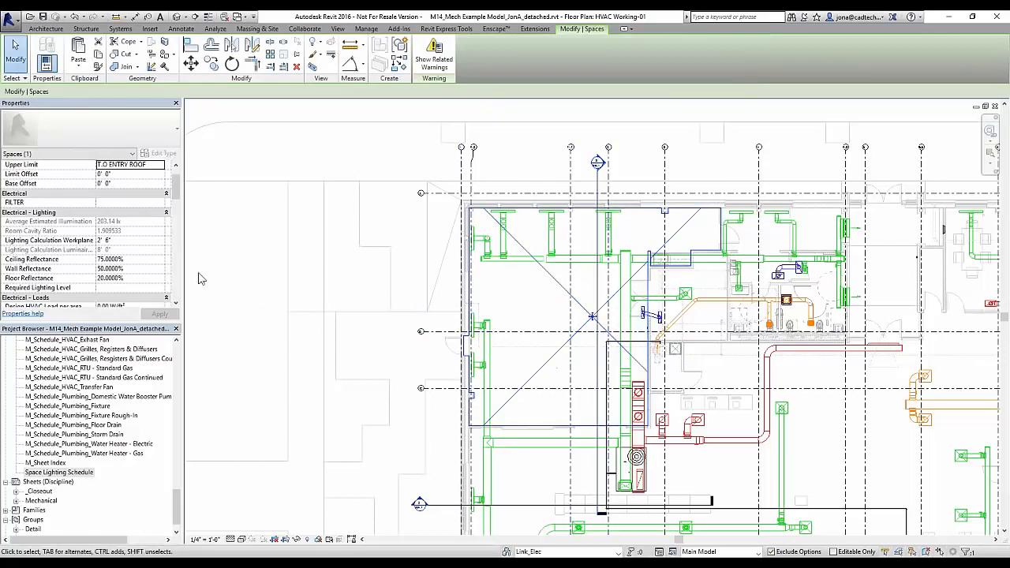
click(63, 224)
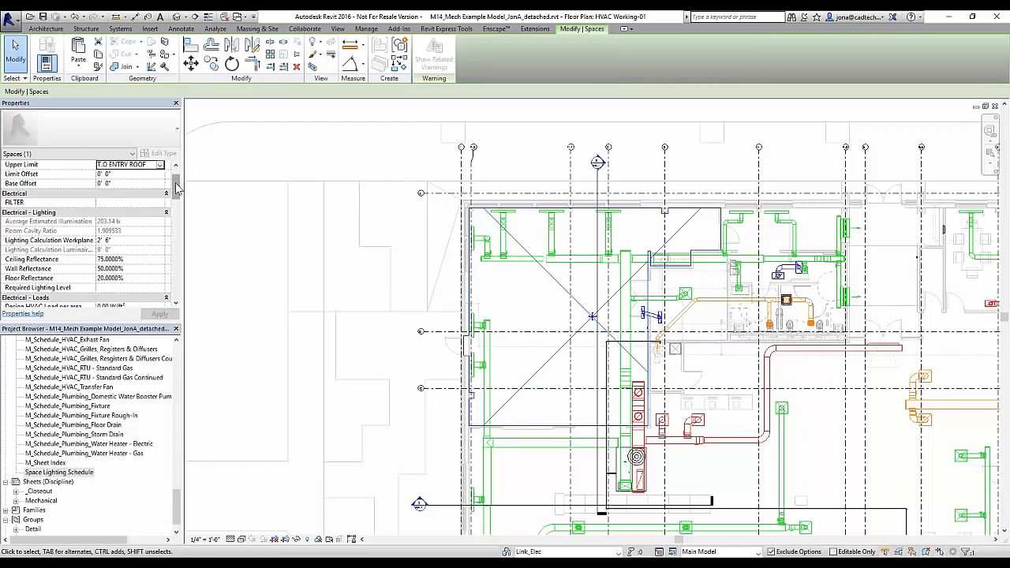
drag(177, 187, 177, 207)
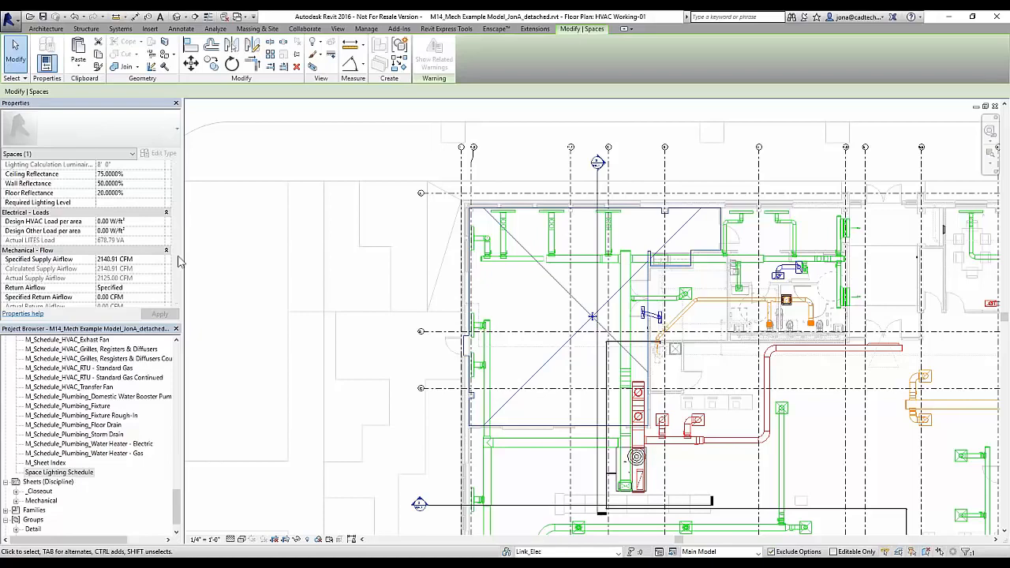
Open the FIRST FLOOR lighting ceiling plan at the selected COMMUNITY ROOM space and its light fixtures
drag(181, 510, 177, 361)
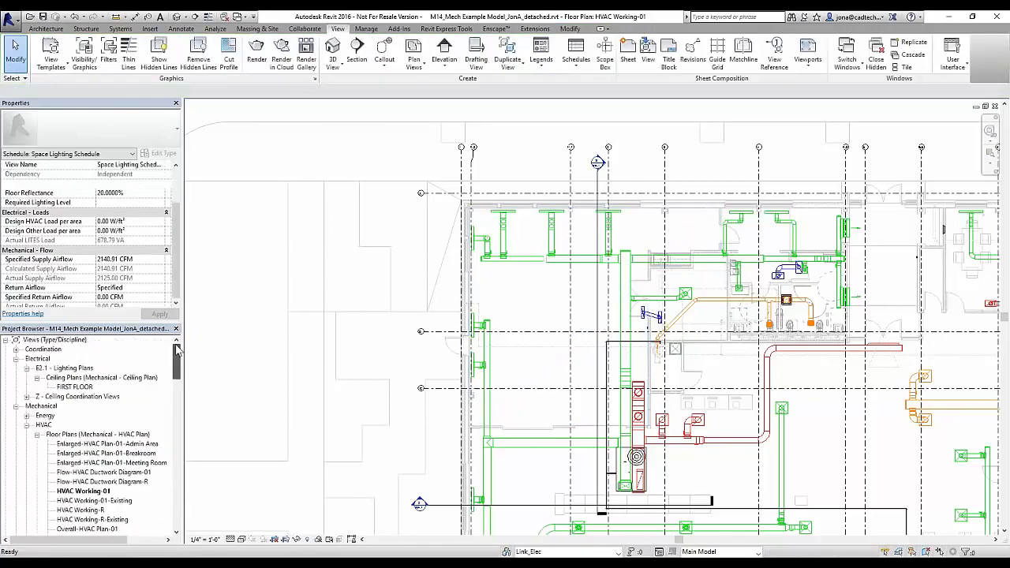
double_click(75, 387)
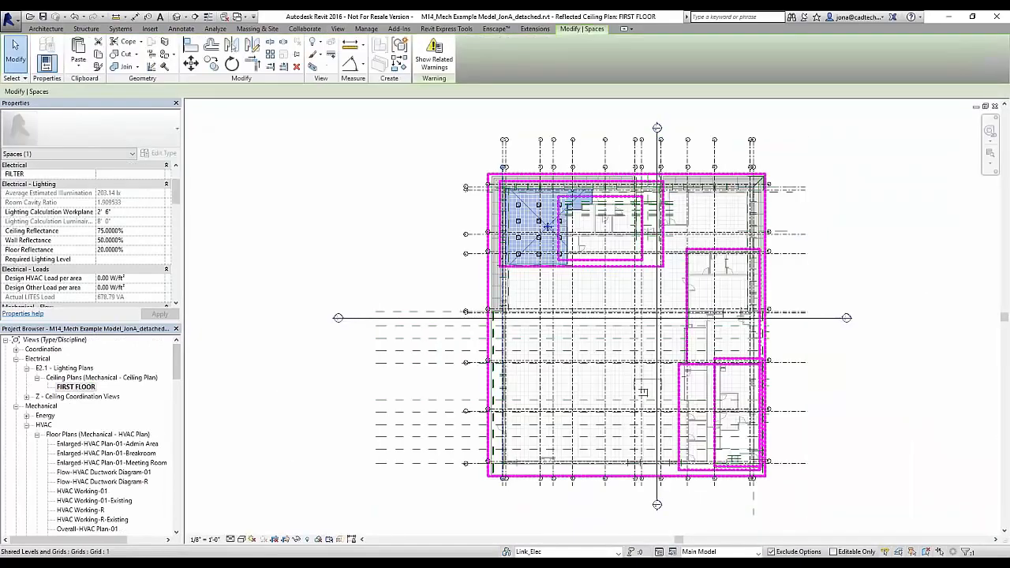
scroll(567, 222, up, 3)
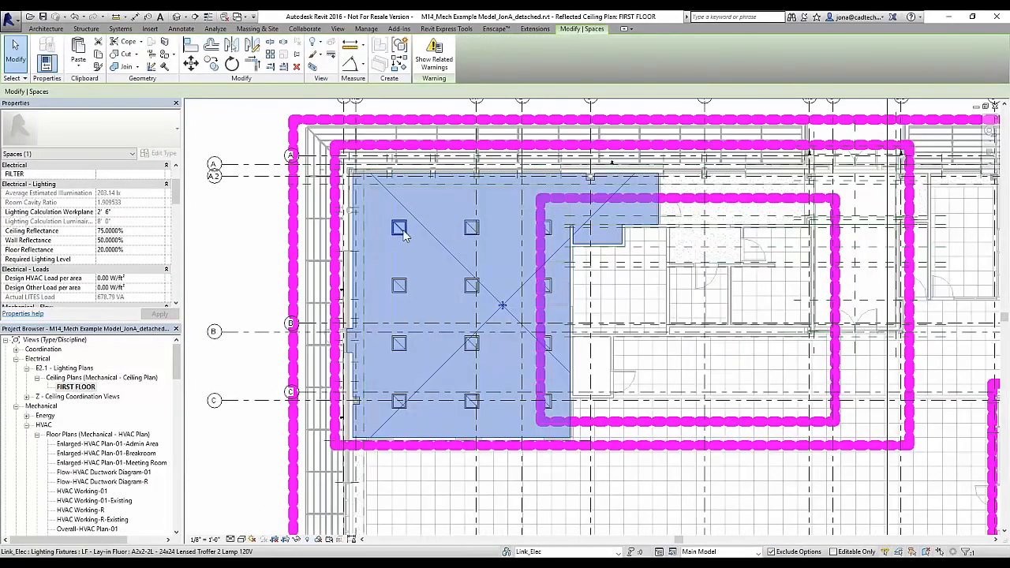
Examine the COMMUNITY ROOM space's electrical load, airflow, dimension, identity and energy analysis properties
drag(175, 193, 175, 207)
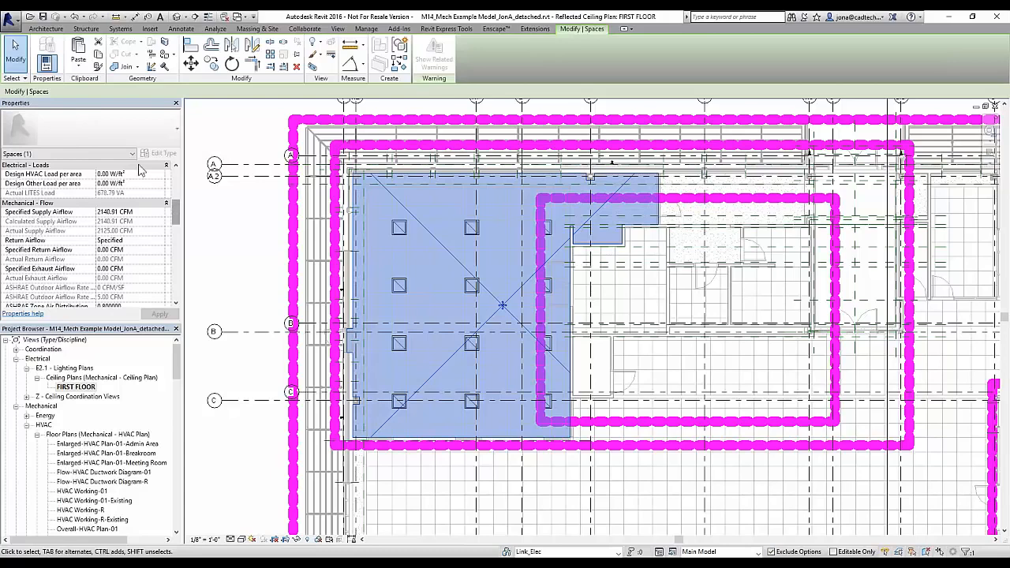
click(142, 212)
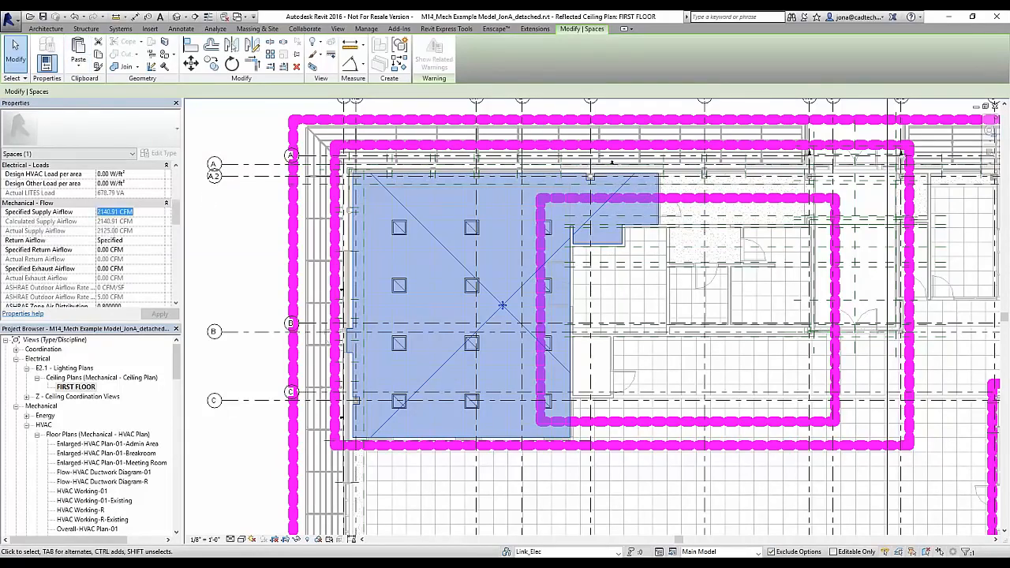
drag(177, 217, 177, 241)
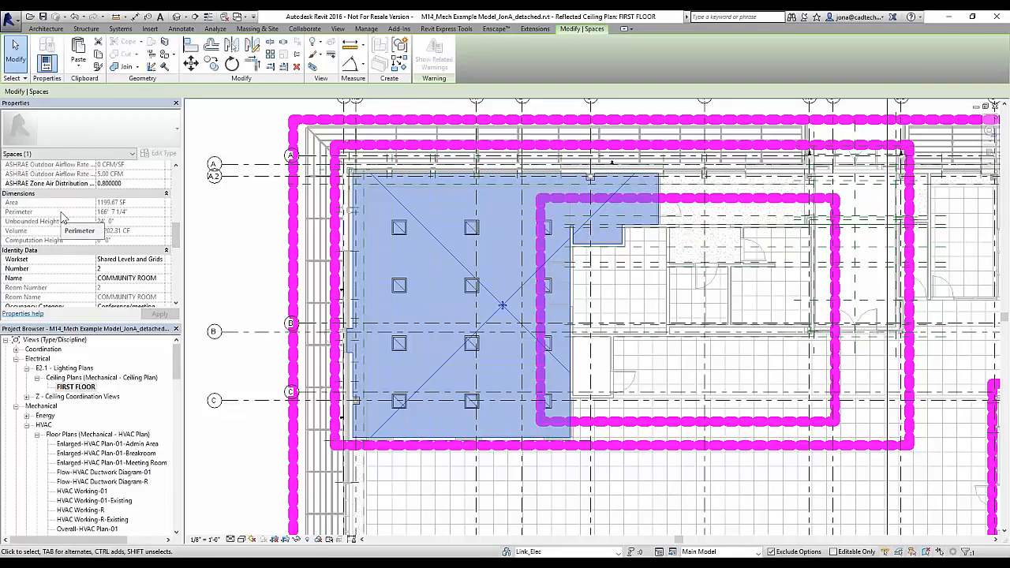
click(174, 303)
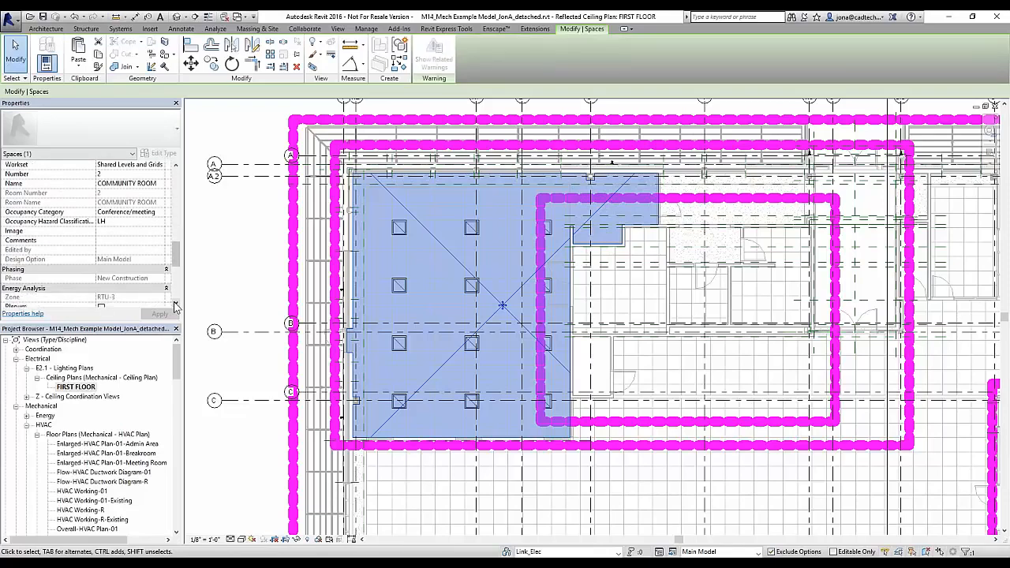
click(175, 306)
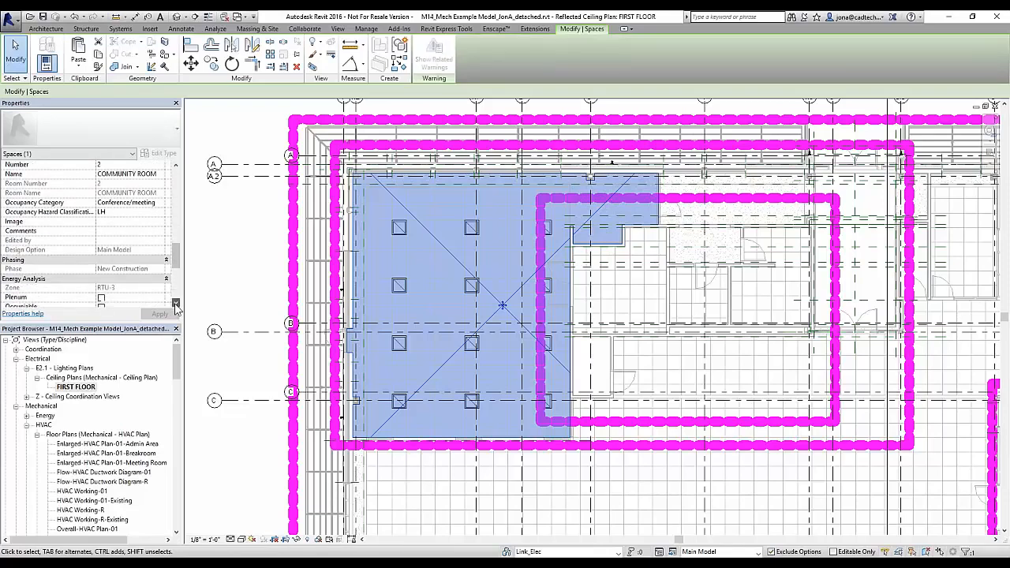
click(175, 307)
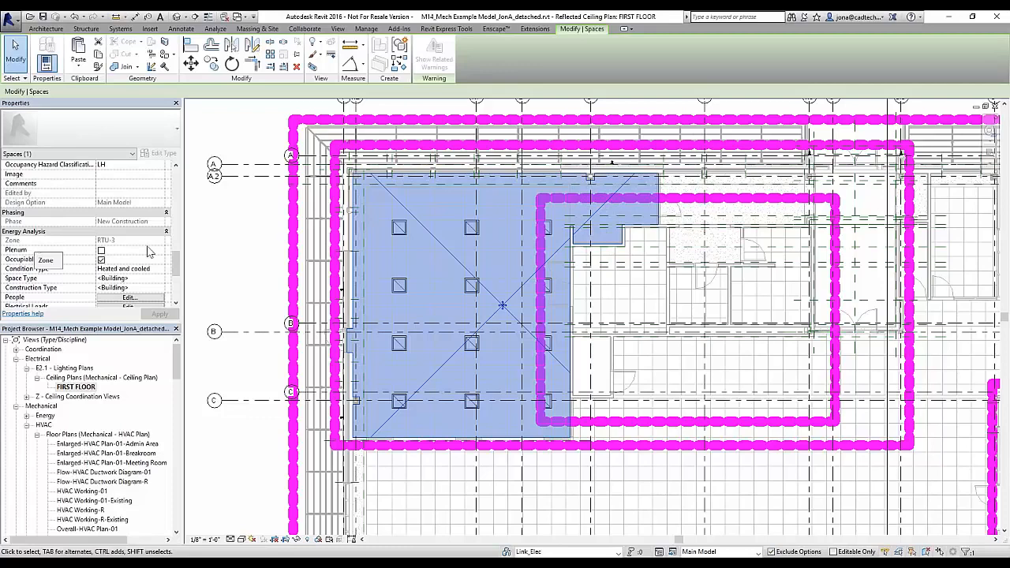
click(176, 303)
click(176, 303)
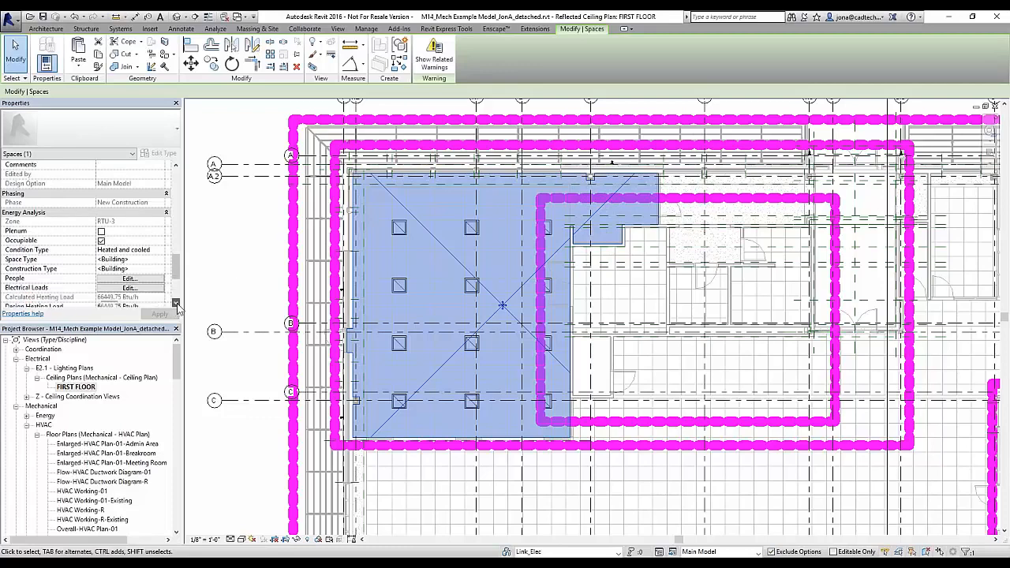
Check the COMMUNITY ROOM space's remaining energy analysis properties and return to the Space Lighting Schedule
click(176, 303)
click(176, 303)
click(176, 303)
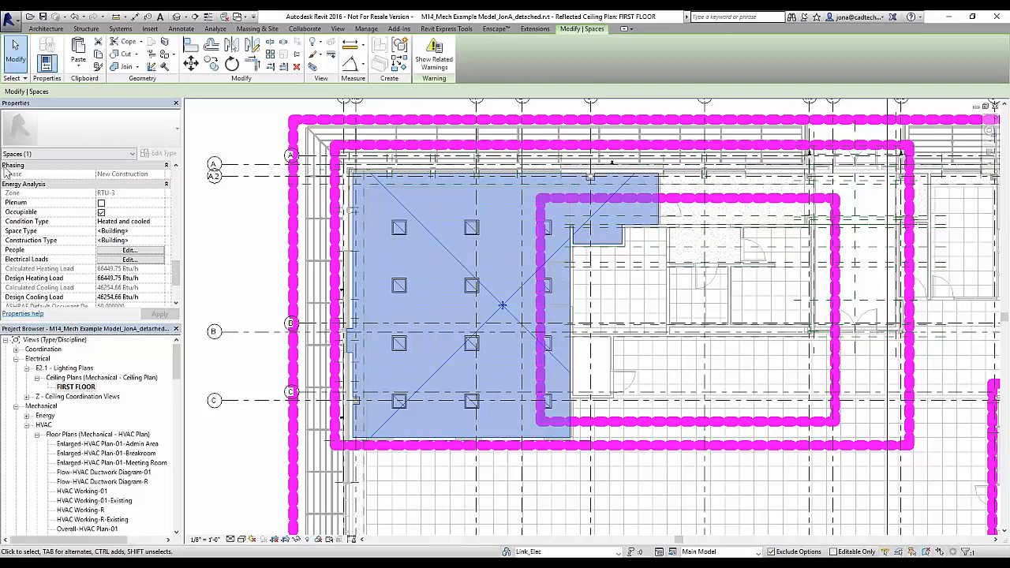
click(242, 281)
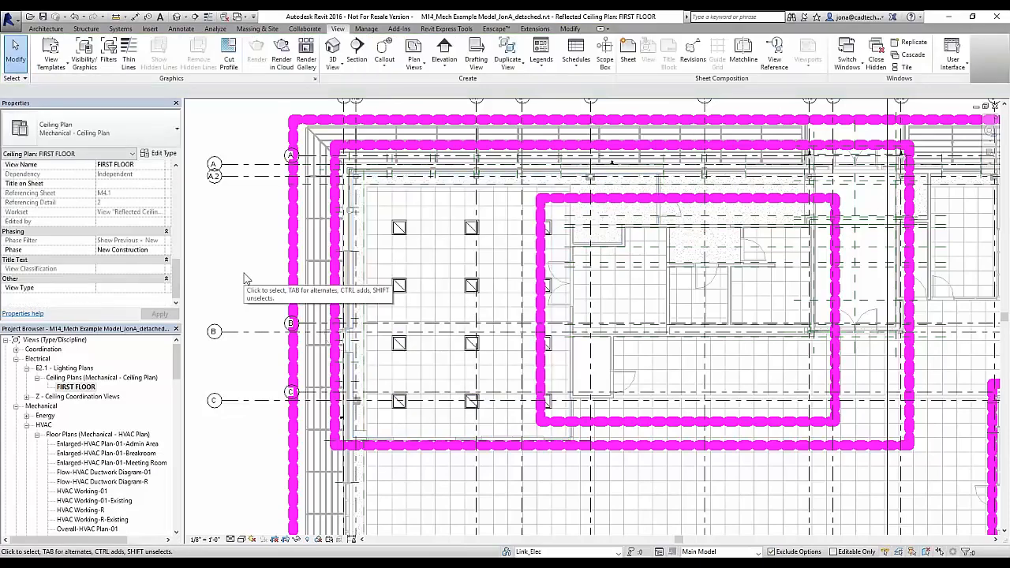
key(ctrl+Tab)
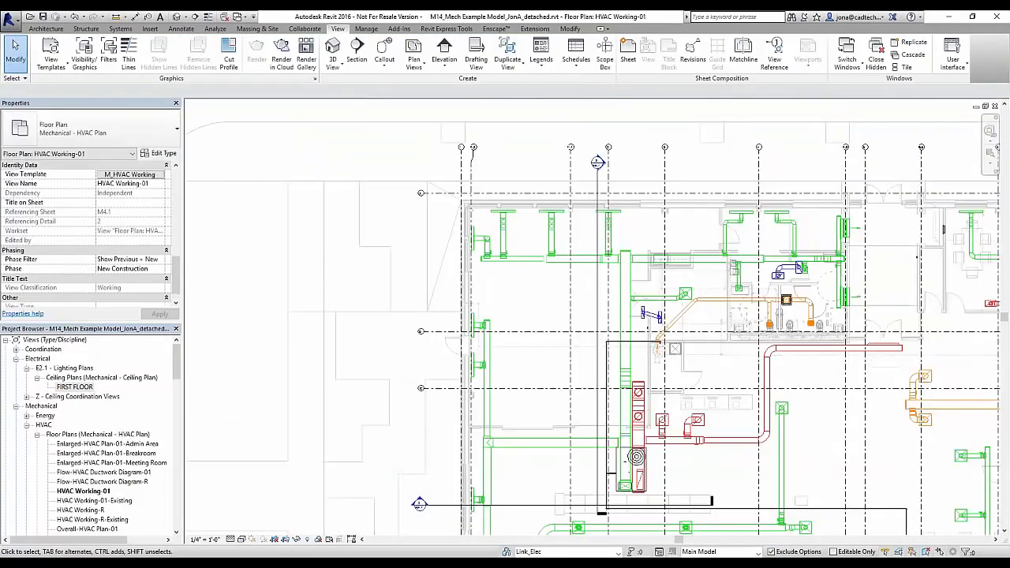
key(ctrl+Tab)
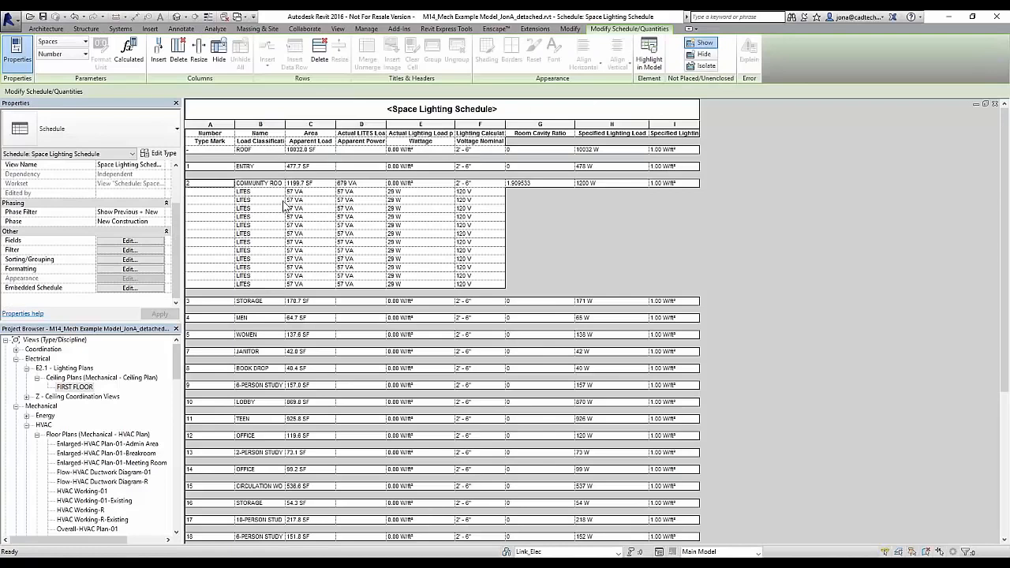
Compare the COMMUNITY ROOM's embedded fixture power and voltage values with its Actual LITES Load and specified lighting load
click(371, 195)
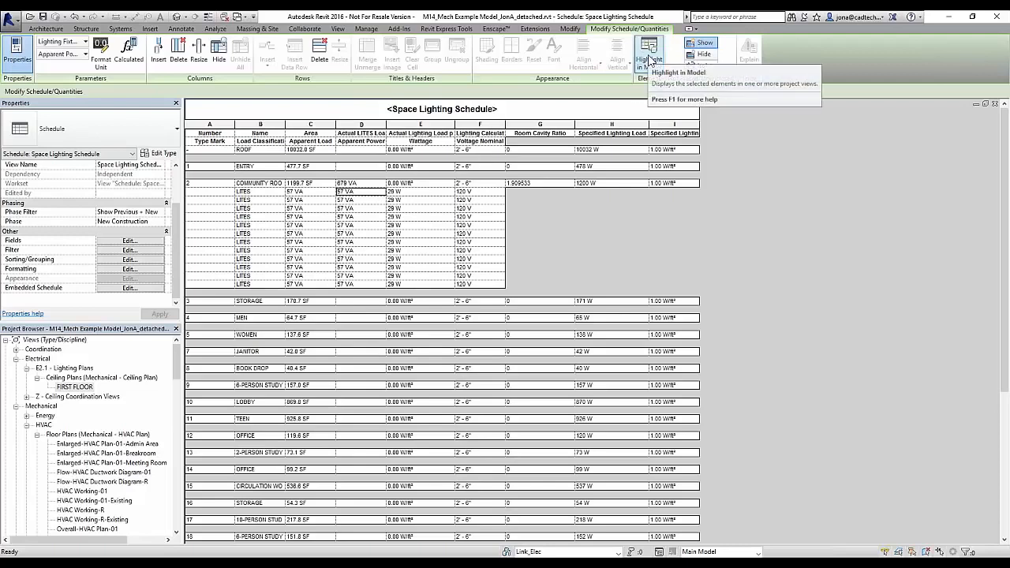
click(477, 192)
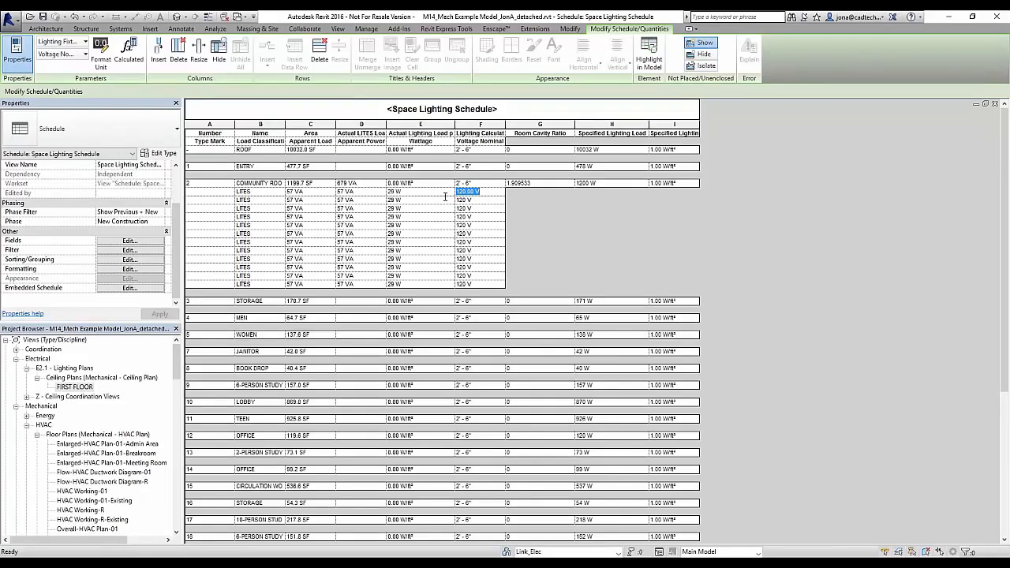
click(618, 186)
click(360, 187)
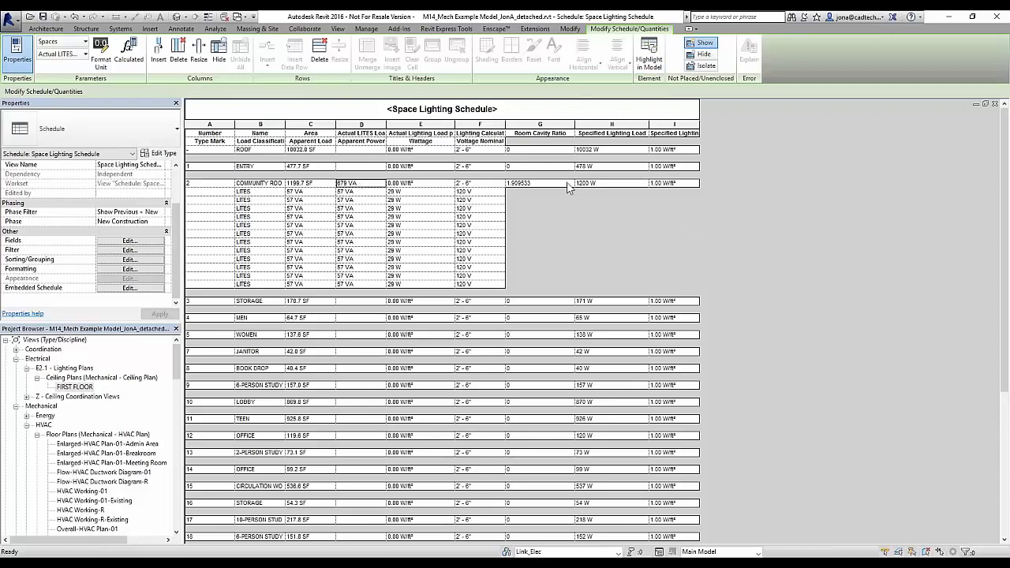
click(676, 184)
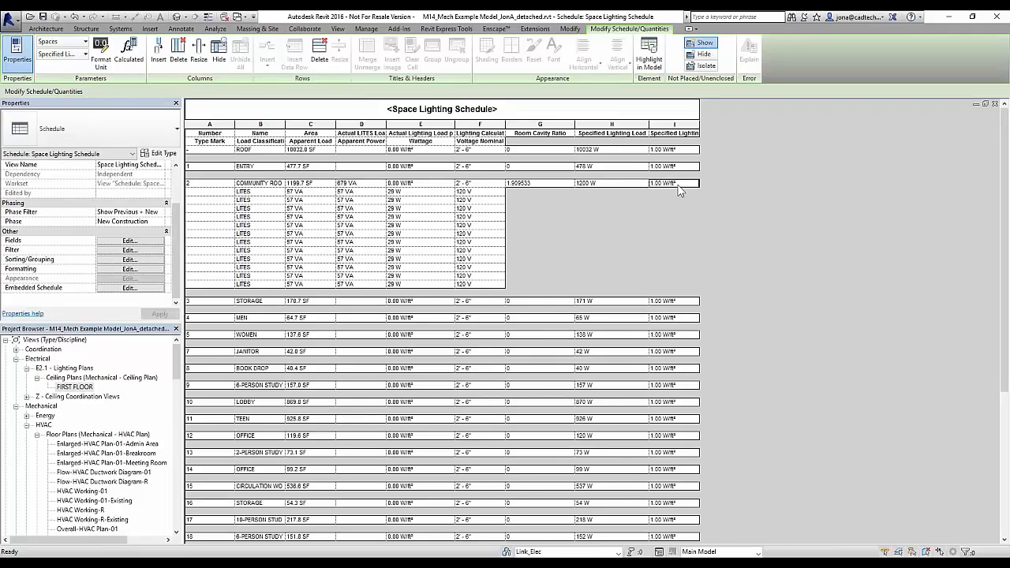
Highlight the COMMUNITY ROOM space in the model from its Actual LITES Load entry in the schedule
click(361, 183)
click(649, 59)
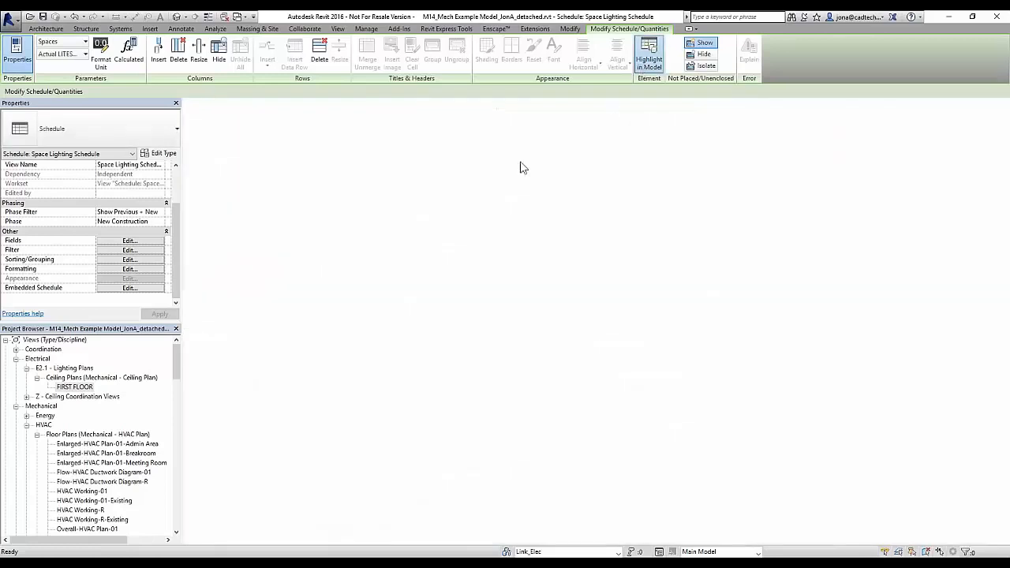
click(558, 303)
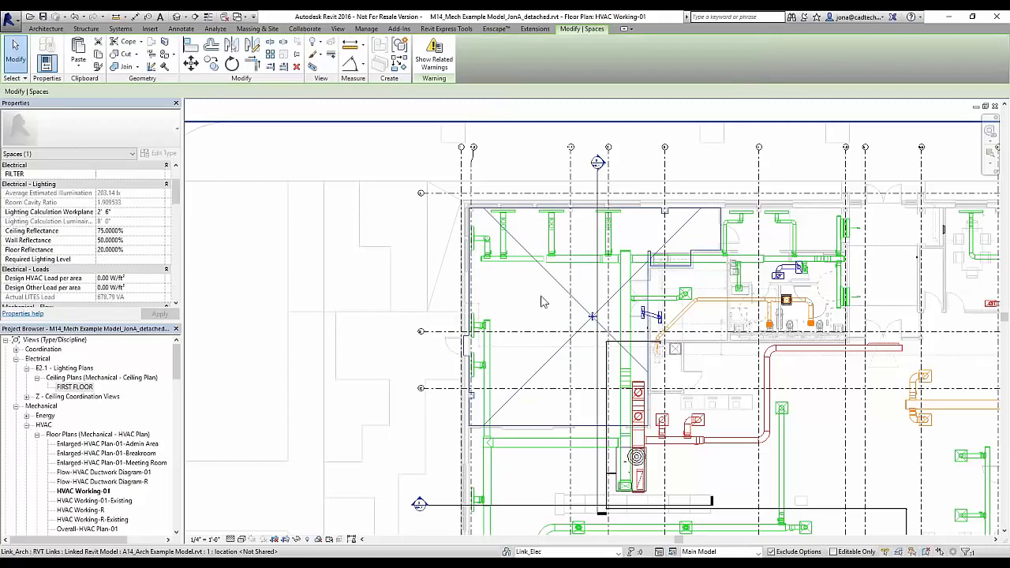
Go back through the open views to the FIRST FLOOR ceiling plan and select all light fixtures in the COMMUNITY ROOM
key(ctrl+Tab)
key(ctrl+Tab)
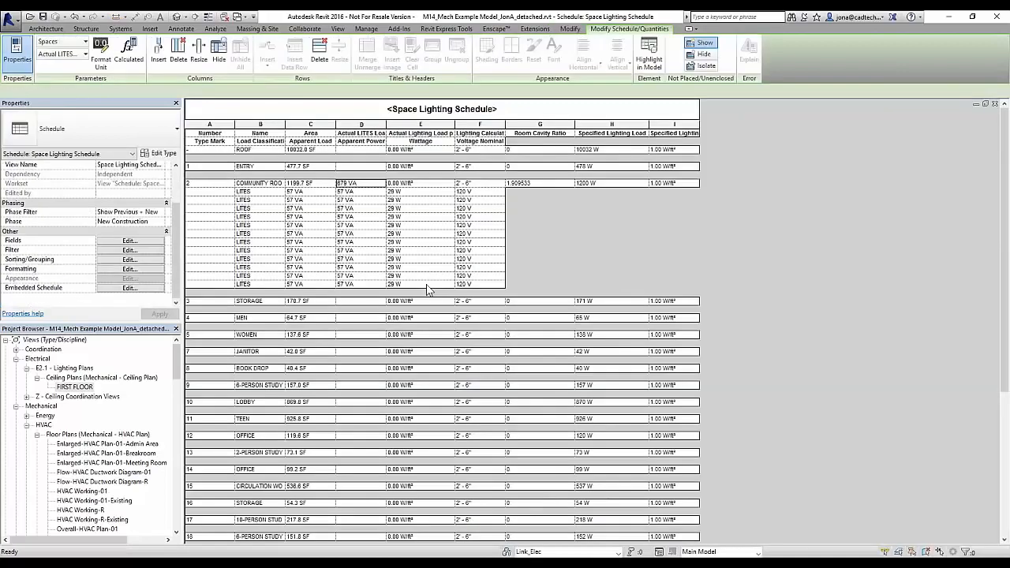
key(ctrl+Tab)
key(ctrl+Tab)
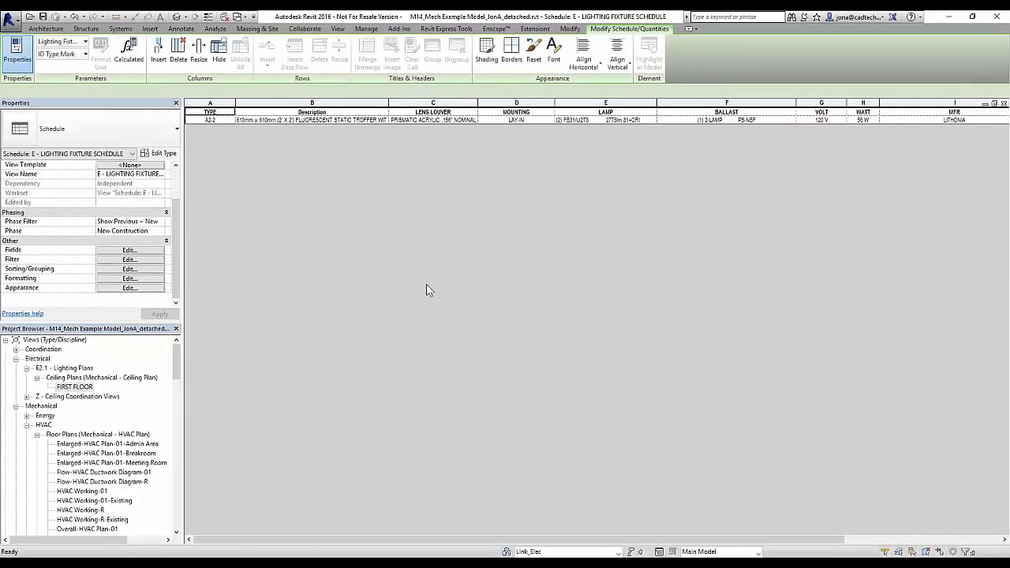
key(ctrl+Tab)
key(ctrl+Tab)
key(ctrl+Tab)
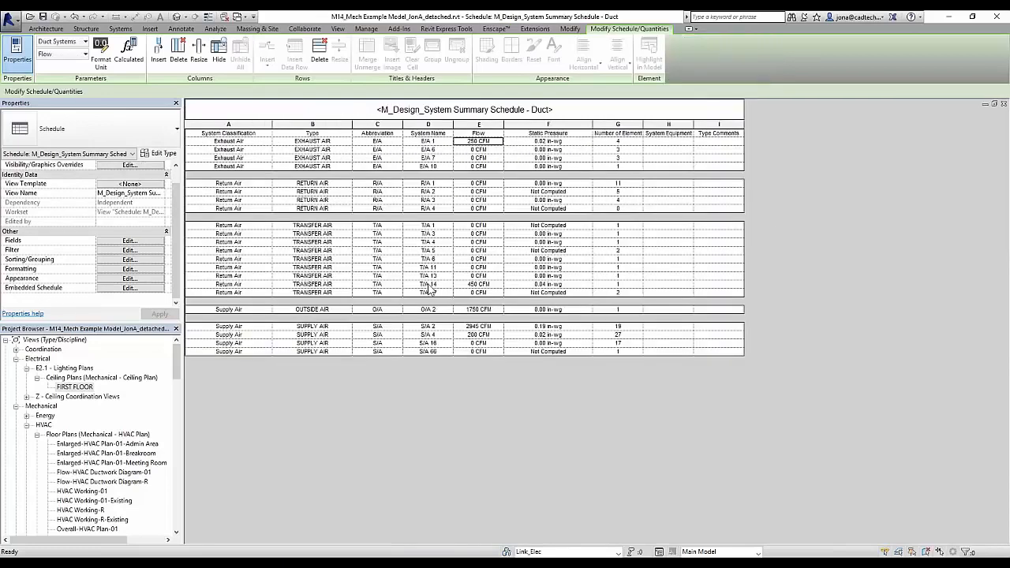
key(ctrl+Tab)
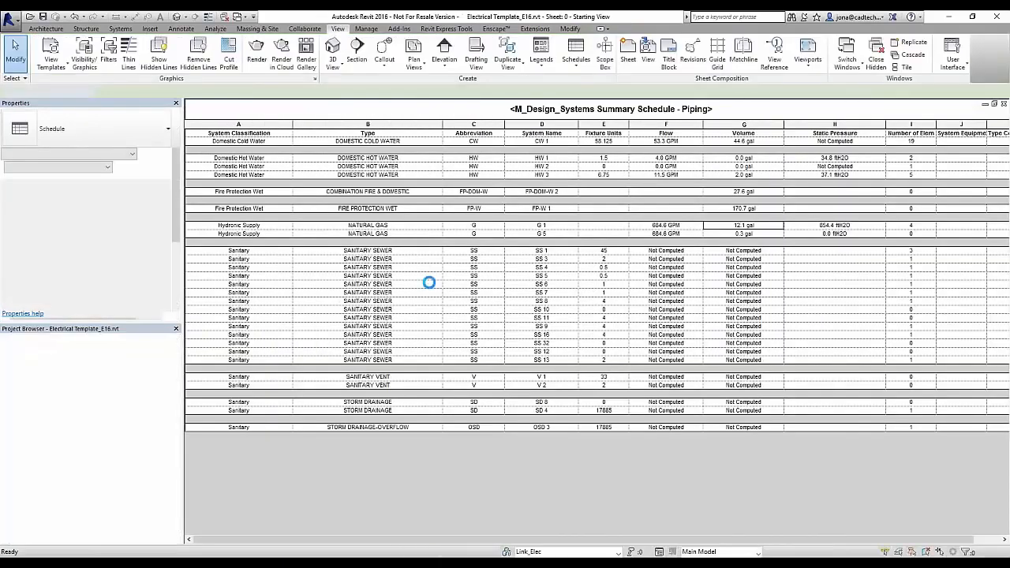
key(ctrl+Tab)
key(ctrl+Tab)
key(ctrl+Tab)
drag(382, 206, 565, 439)
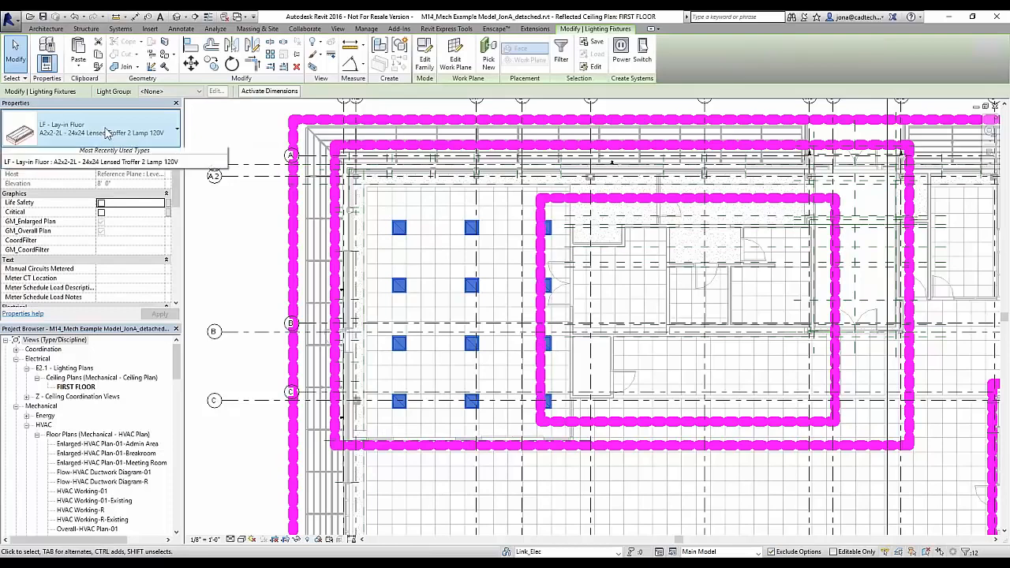
Review the LF - Lay-in Fluor types available for the selected fixtures without changing their type
click(107, 135)
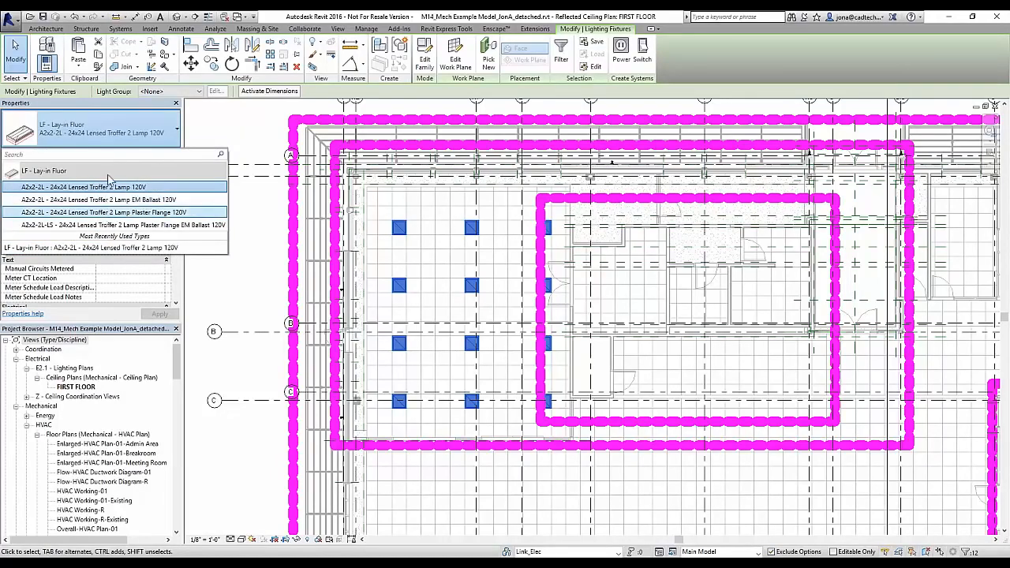
click(119, 129)
click(140, 130)
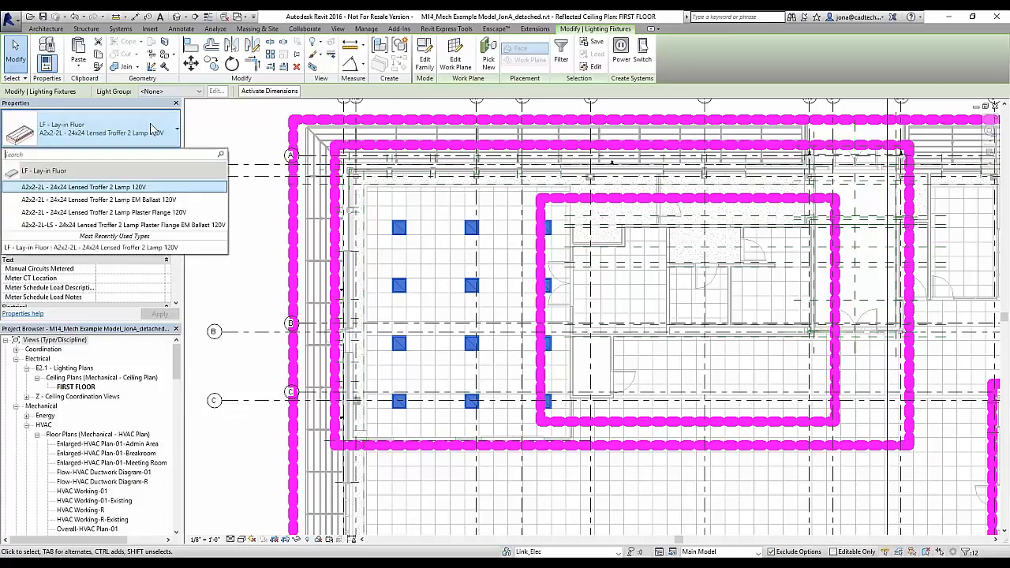
click(151, 129)
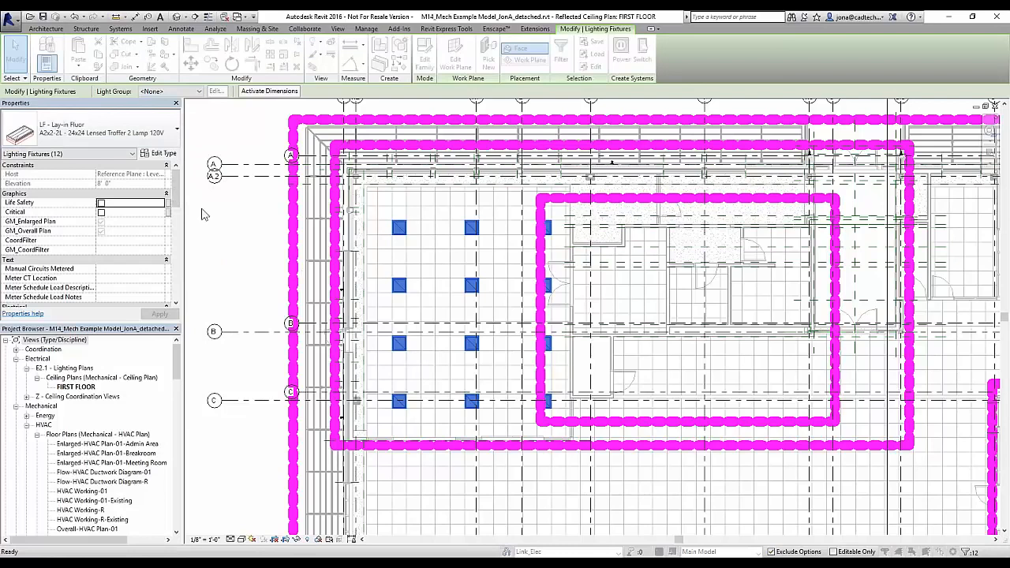
Set the Real Power of the A2x2-2L - 24x24 Lensed Troffer 2 Lamp 120V type to 120 W and apply it
drag(2, 40, 445, 56)
click(305, 90)
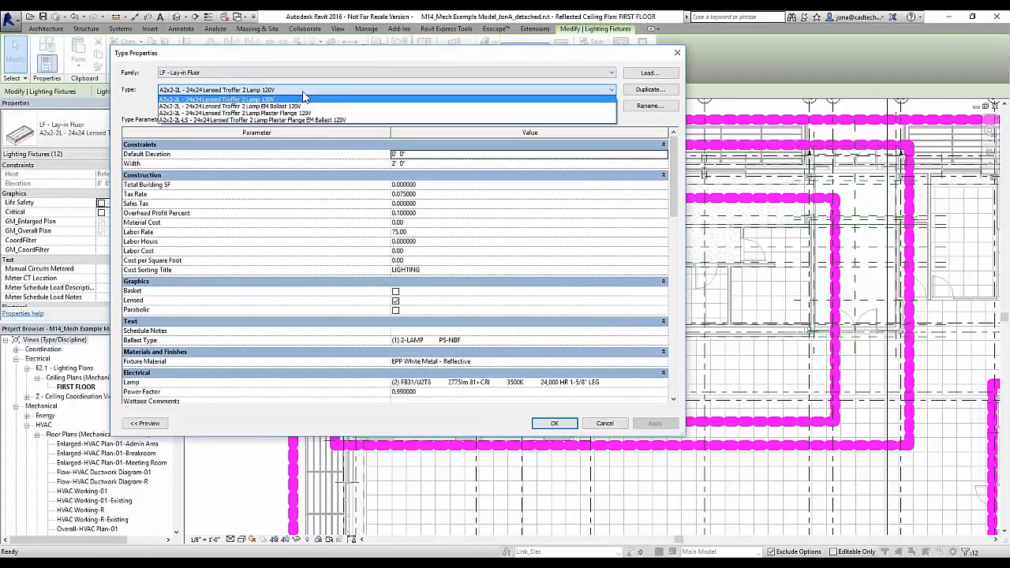
click(307, 155)
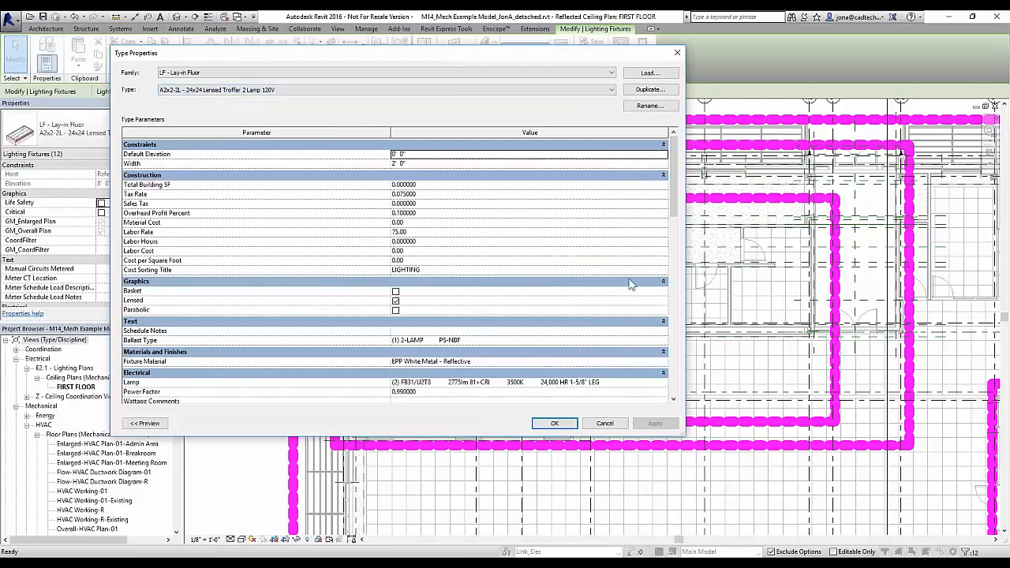
drag(673, 207, 674, 247)
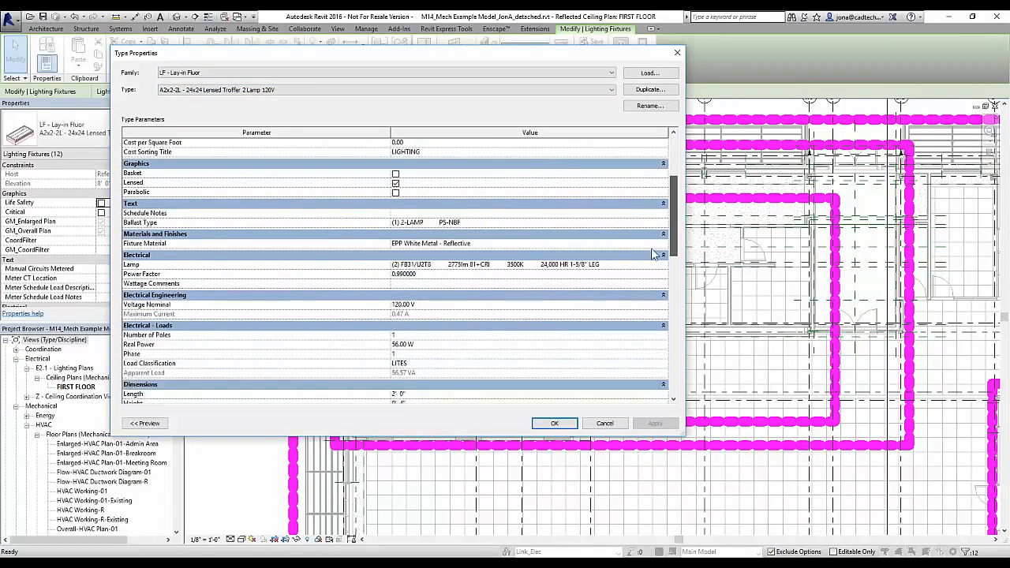
click(430, 345)
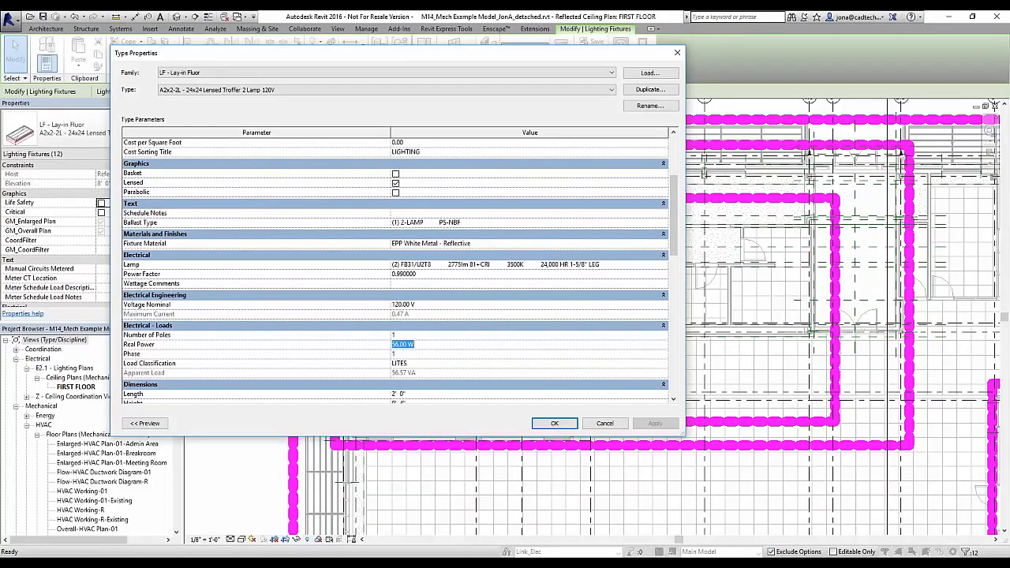
text(120)
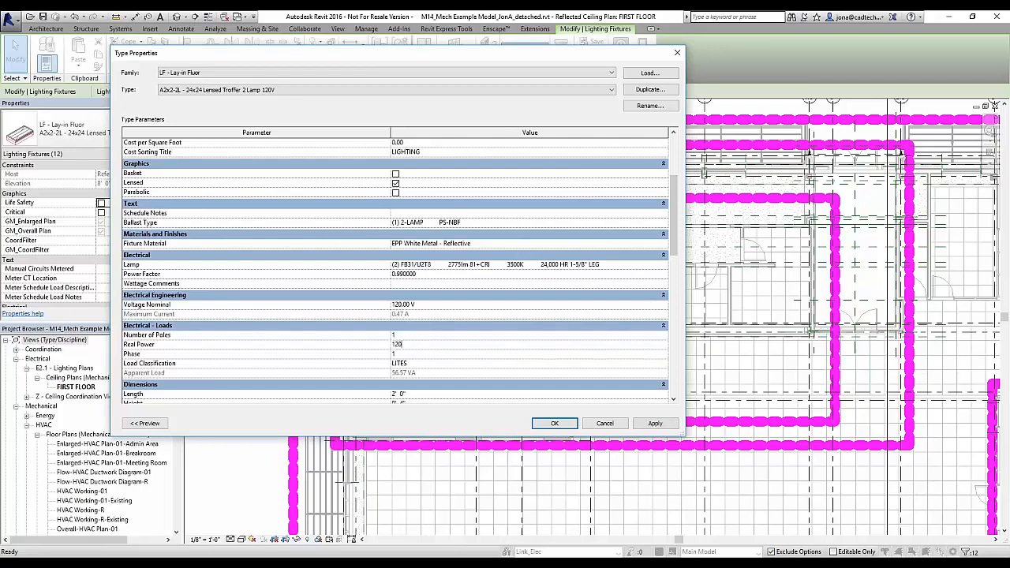
key(Return)
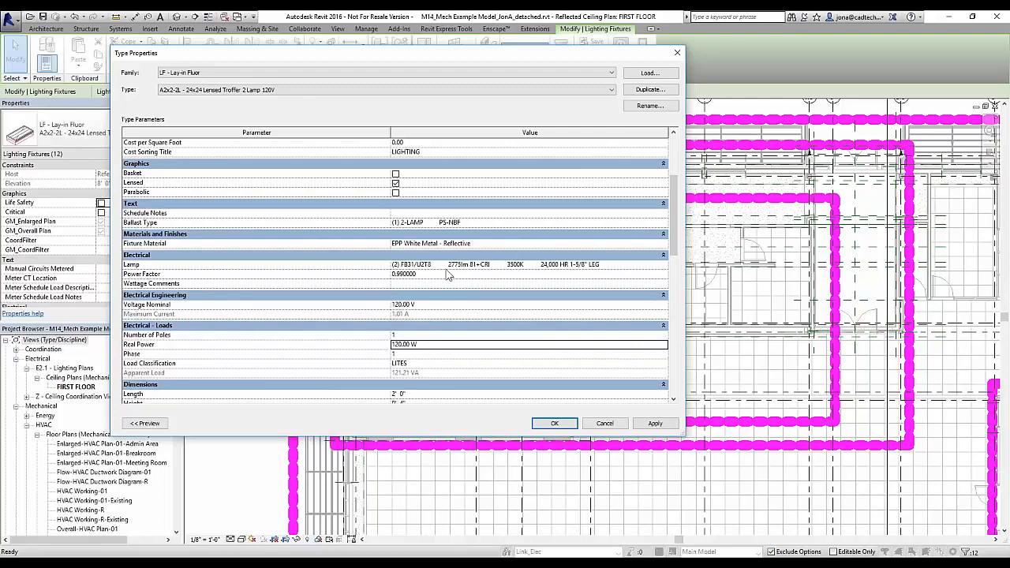
click(654, 424)
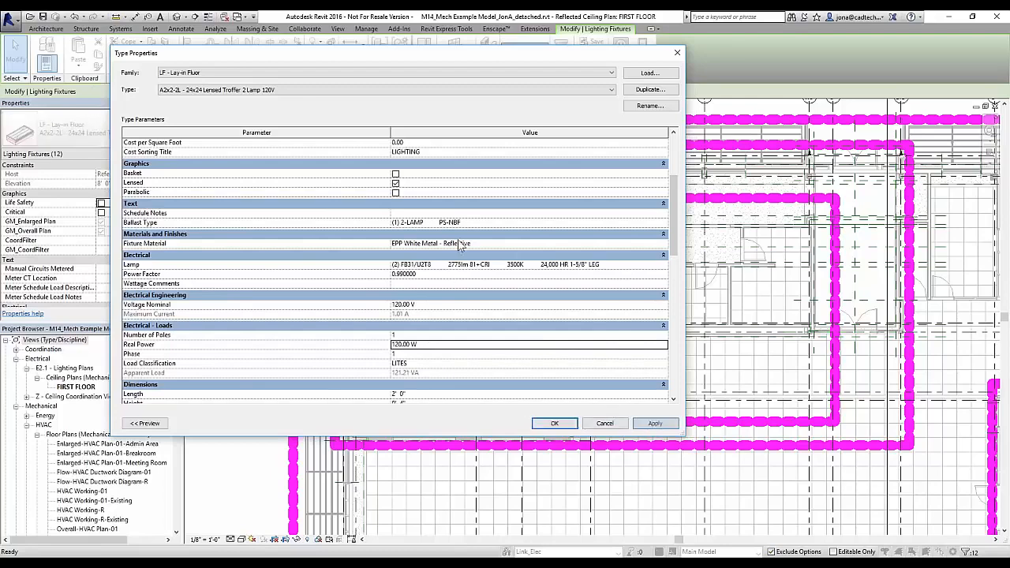
Assign 2x2 3Lamp.ies as the fixture type's Photometric Web File and accept the type changes
drag(674, 220, 672, 345)
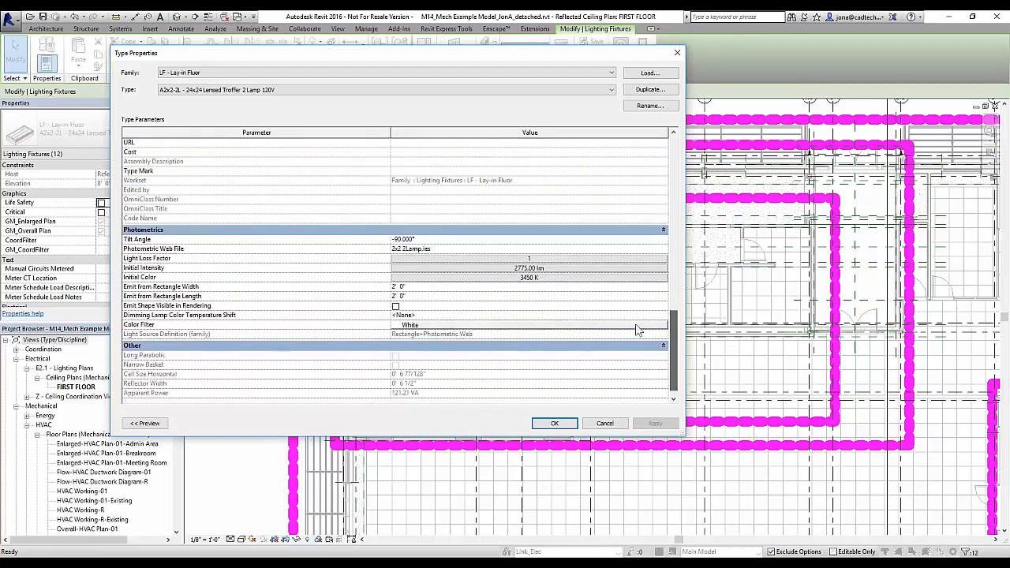
click(473, 249)
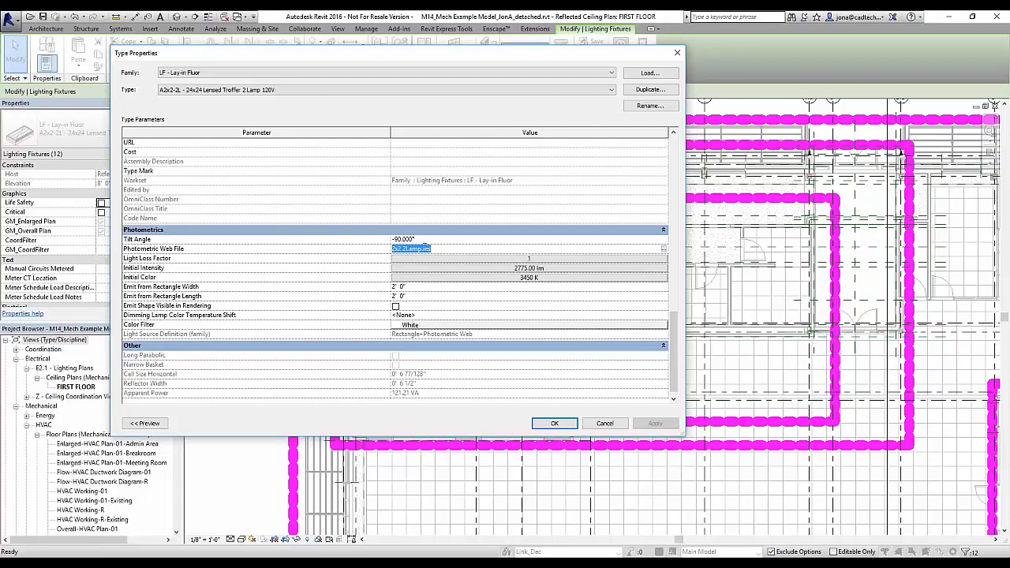
click(664, 248)
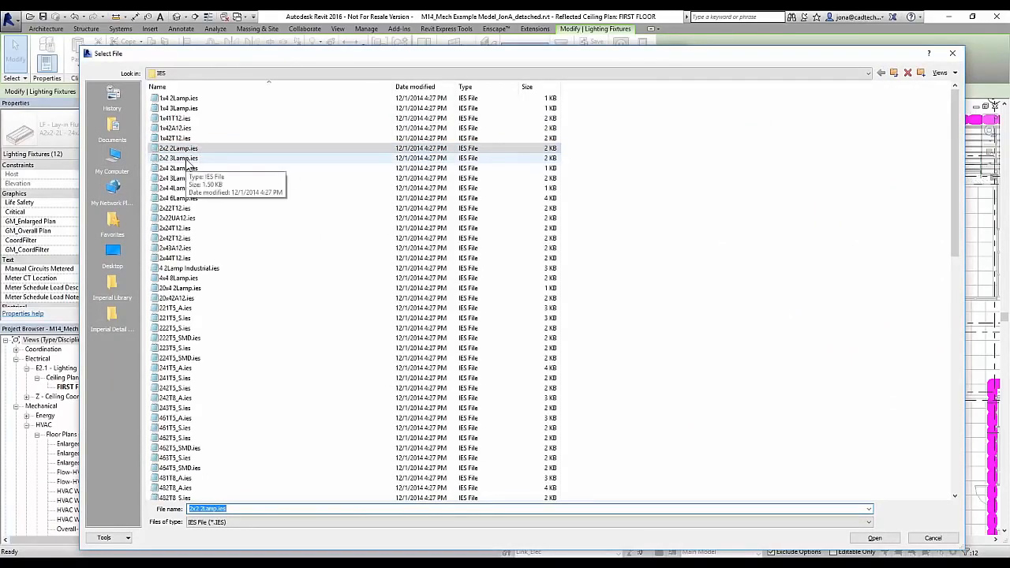
click(187, 160)
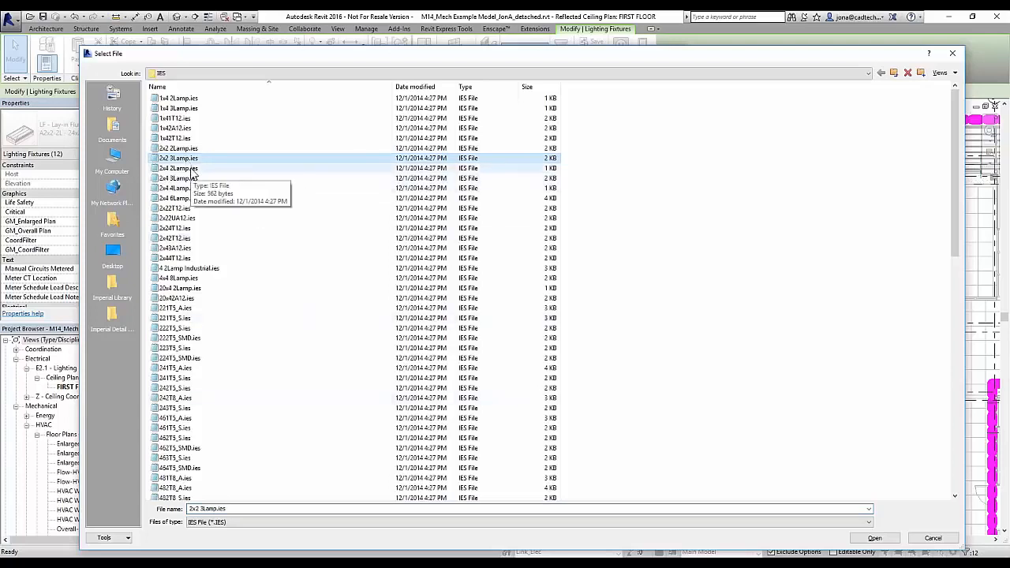
click(874, 537)
click(412, 250)
click(554, 423)
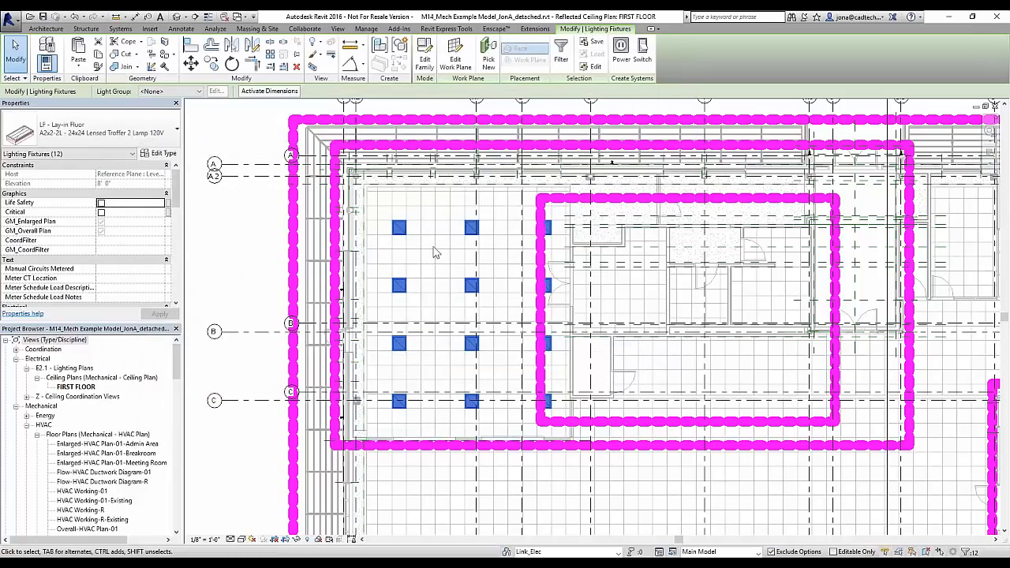
Examine the COMMUNITY ROOM space's Average Estimated Illumination and Actual LITES Load, and leave the ceiling plan
click(448, 248)
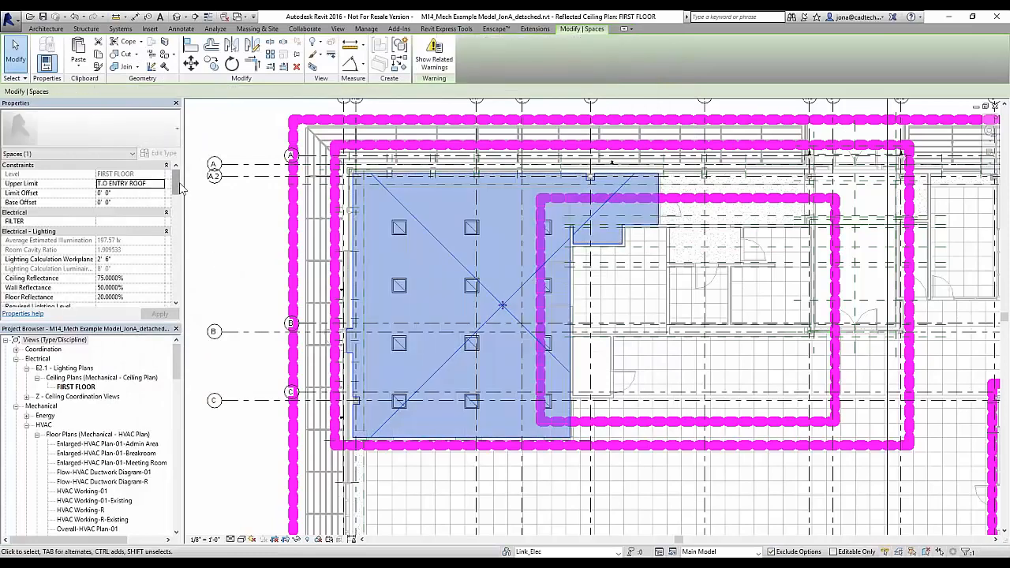
scroll(179, 190, down, 1)
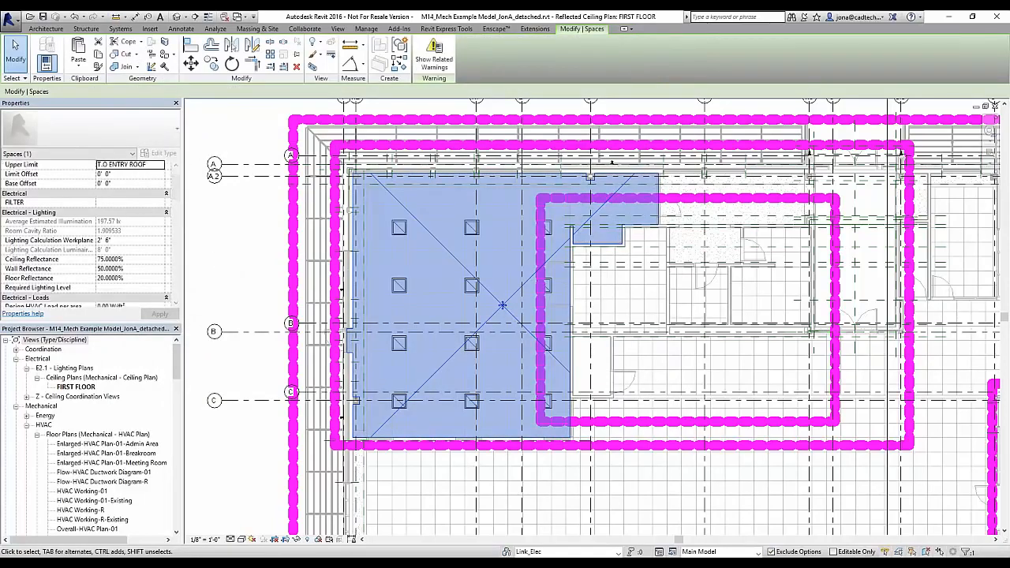
scroll(178, 189, down, 5)
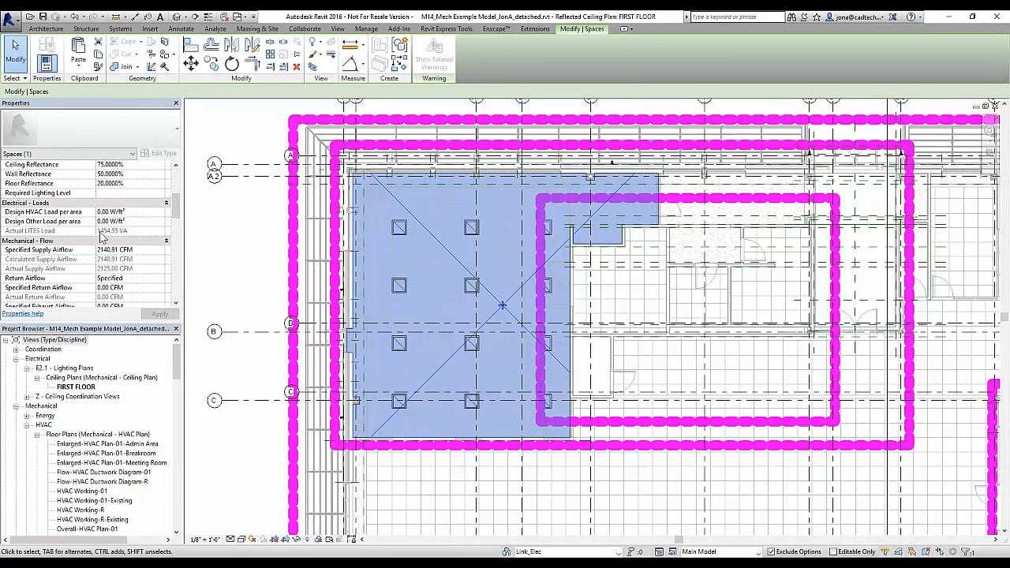
scroll(101, 237, up, 4)
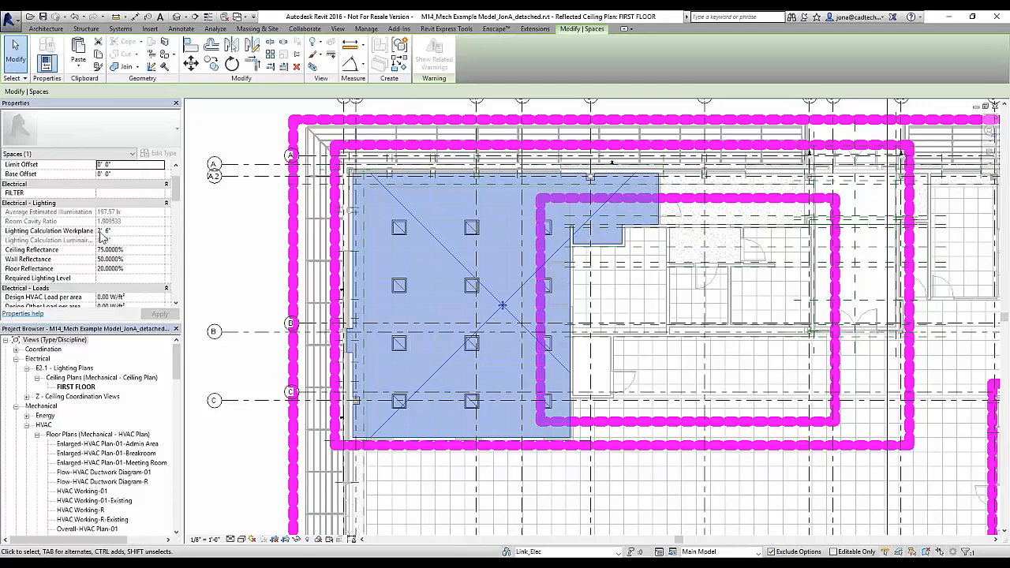
key(Escape)
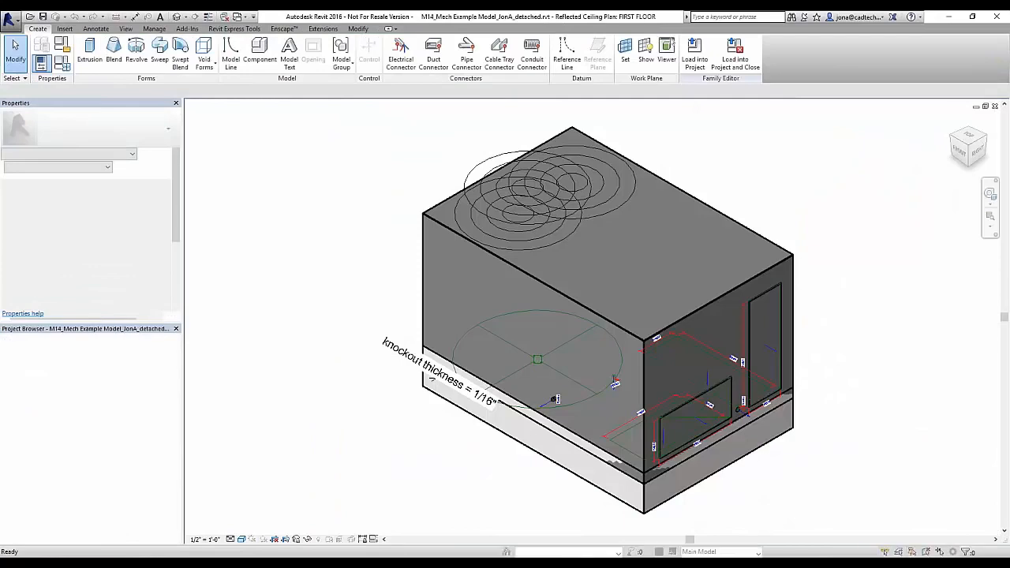
Return through the HVAC Working-01 plan to the Space Lighting Schedule and compare COMMUNITY ROOM's actual lighting loads with its specified loads
double_click(84, 491)
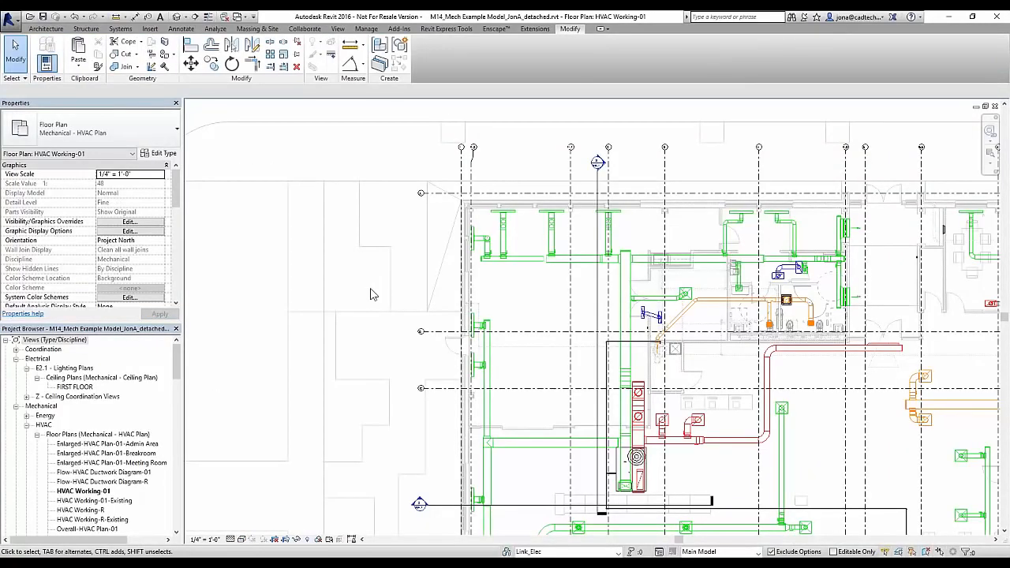
key(ctrl+Tab)
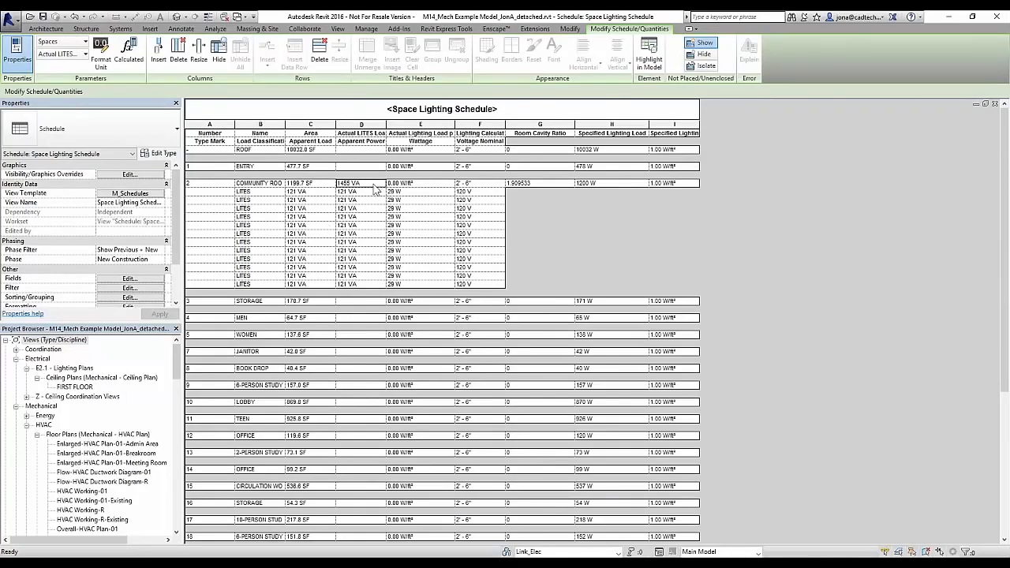
click(582, 182)
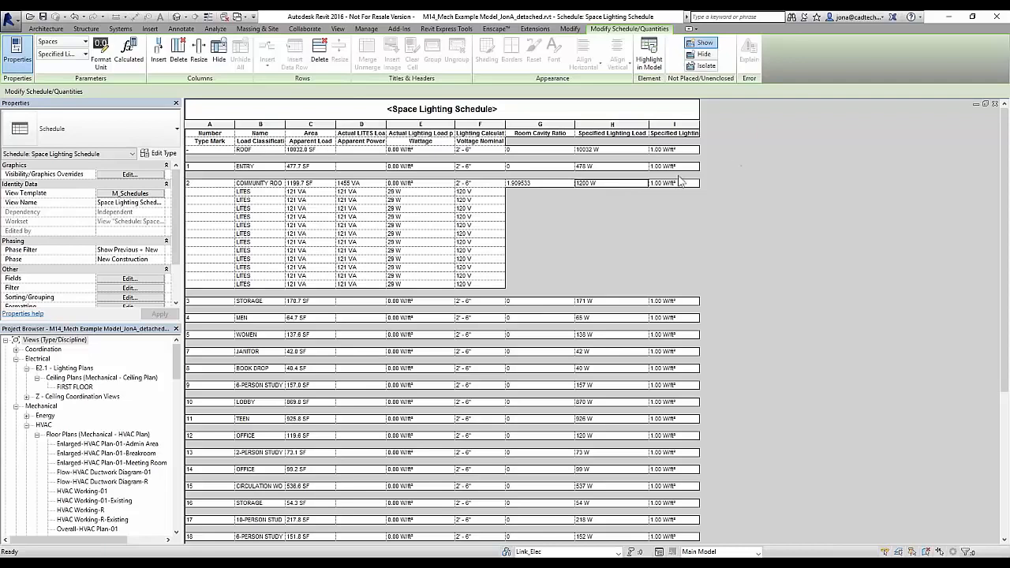
click(363, 188)
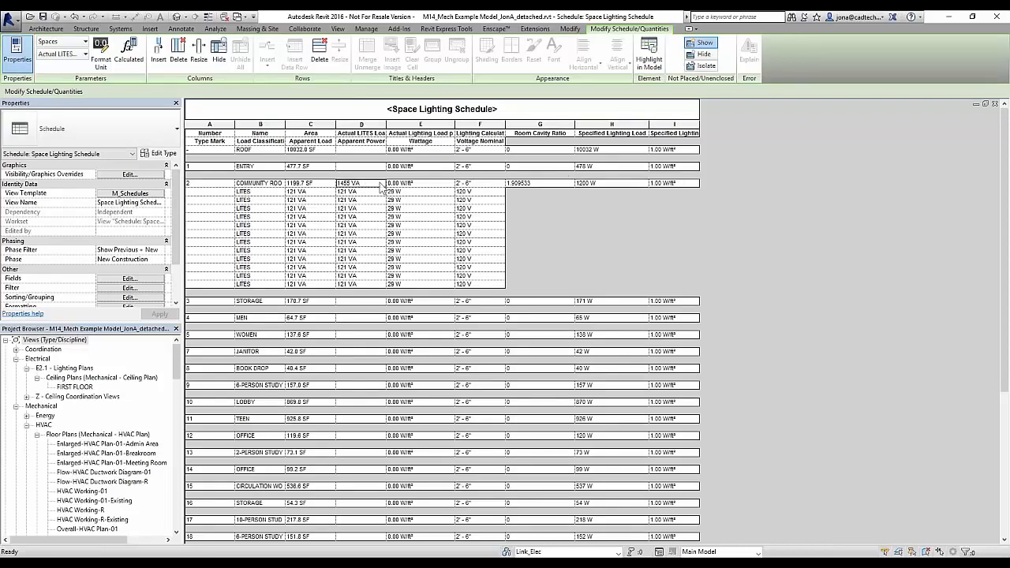
click(422, 188)
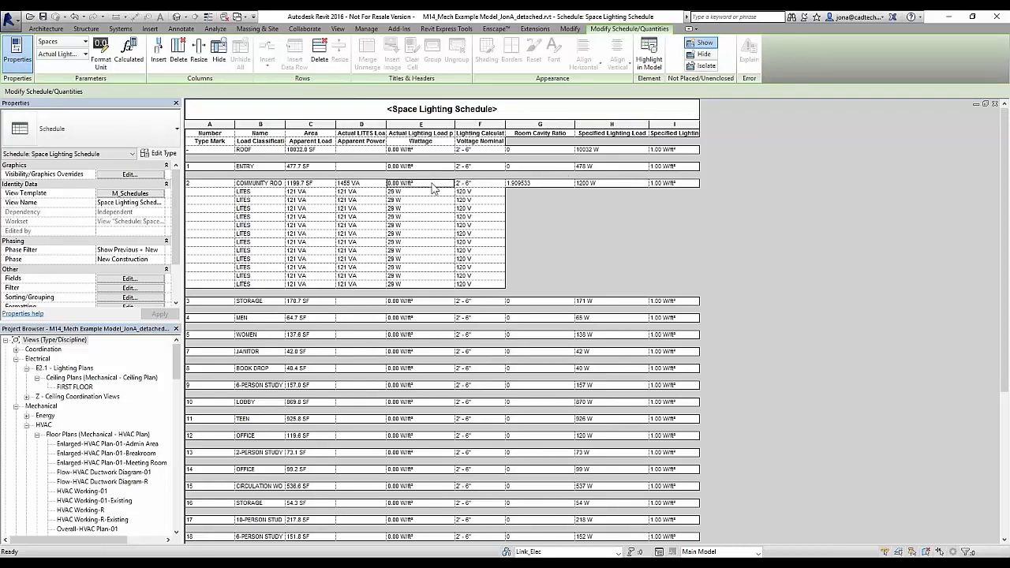
click(679, 183)
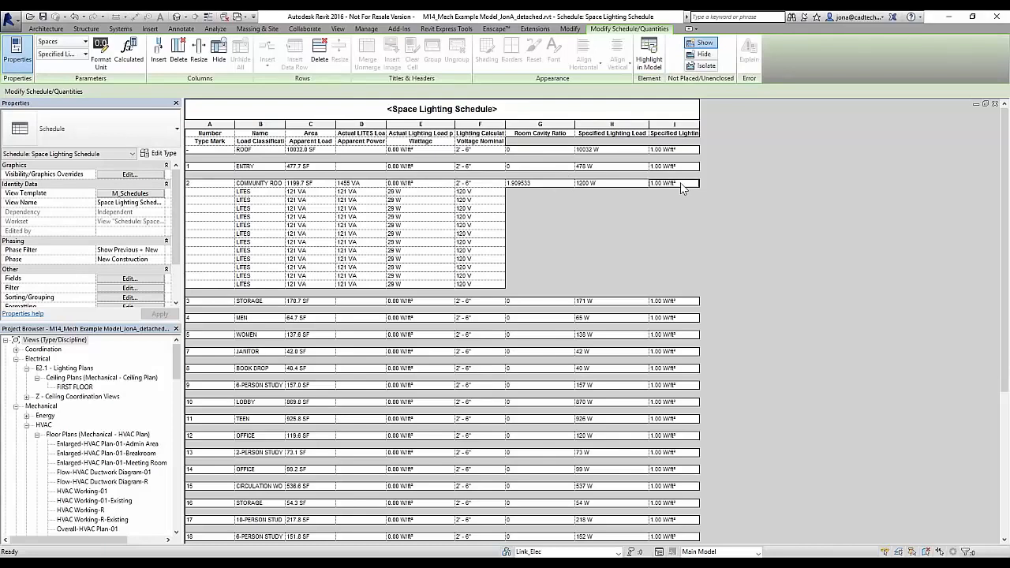